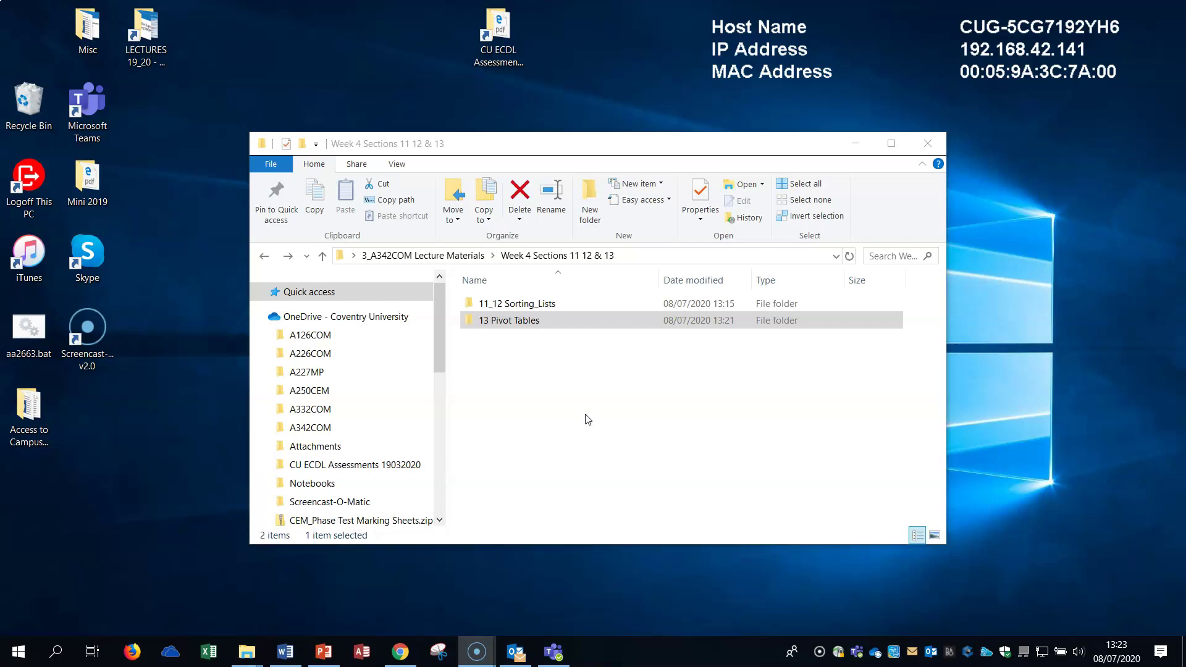
- Open the 13 Pivot Tables folder and select the workbook 1 Create Pivot Tables.xlsx
click(516, 323)
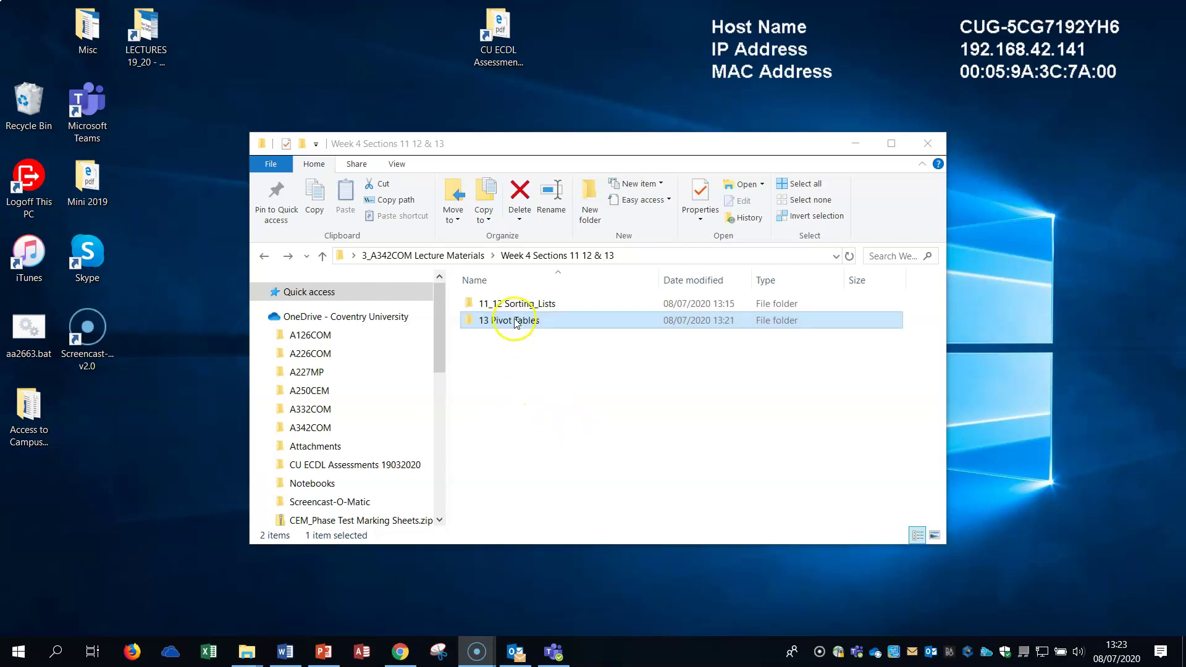
click(513, 255)
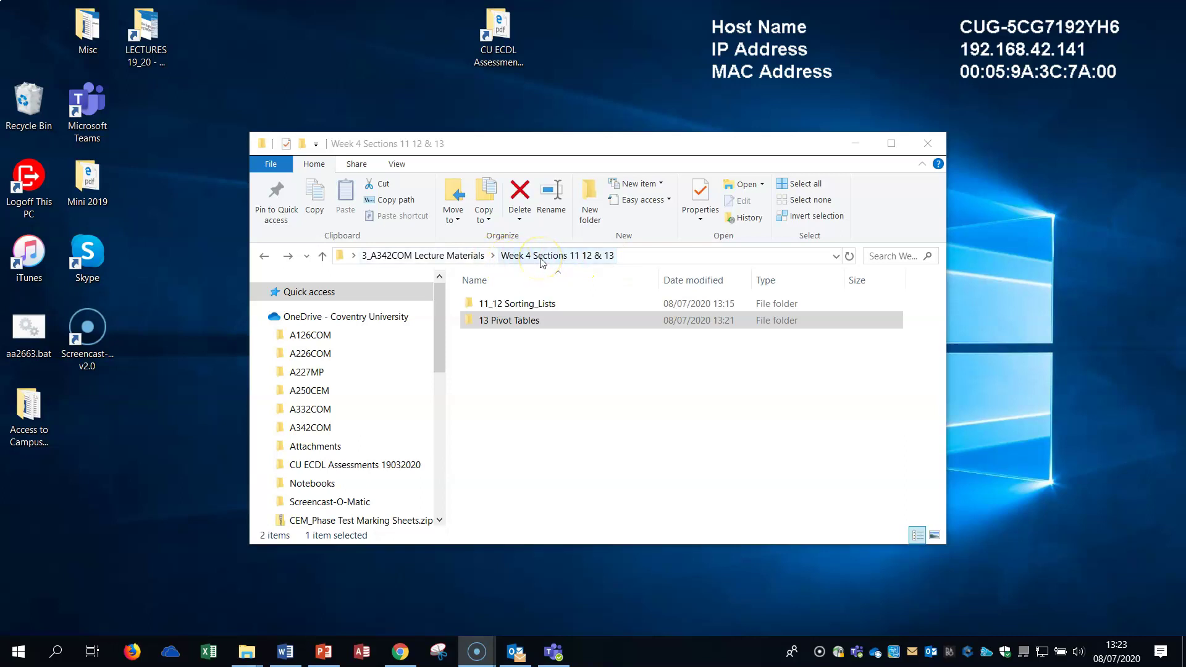
click(532, 322)
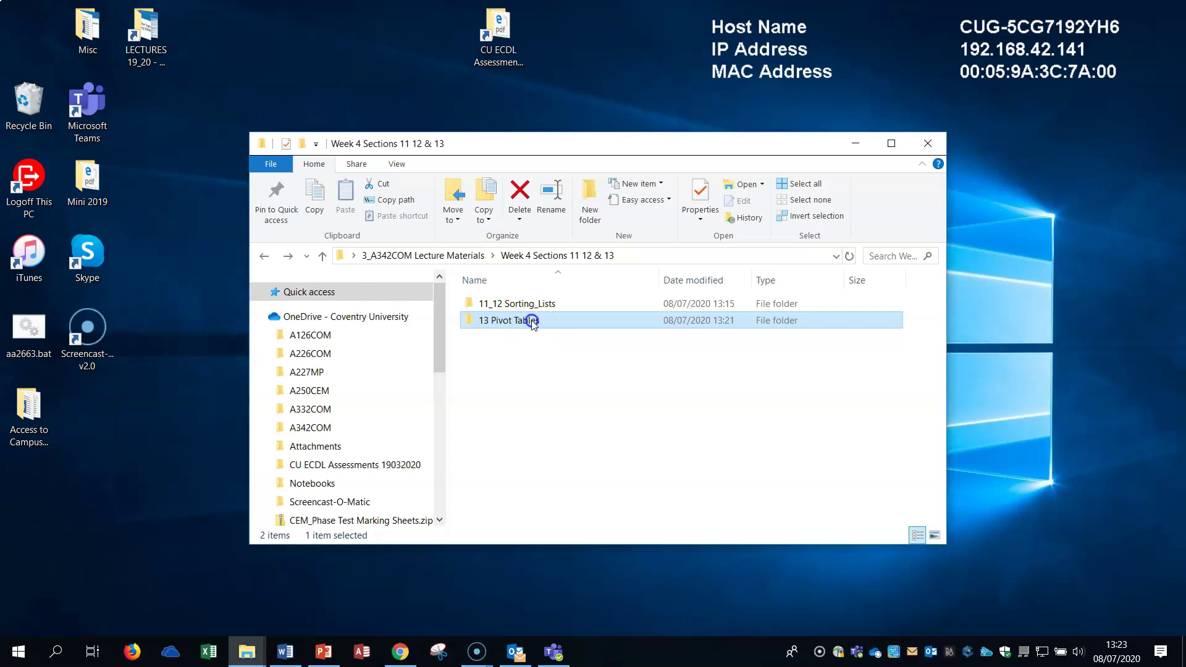
double_click(532, 321)
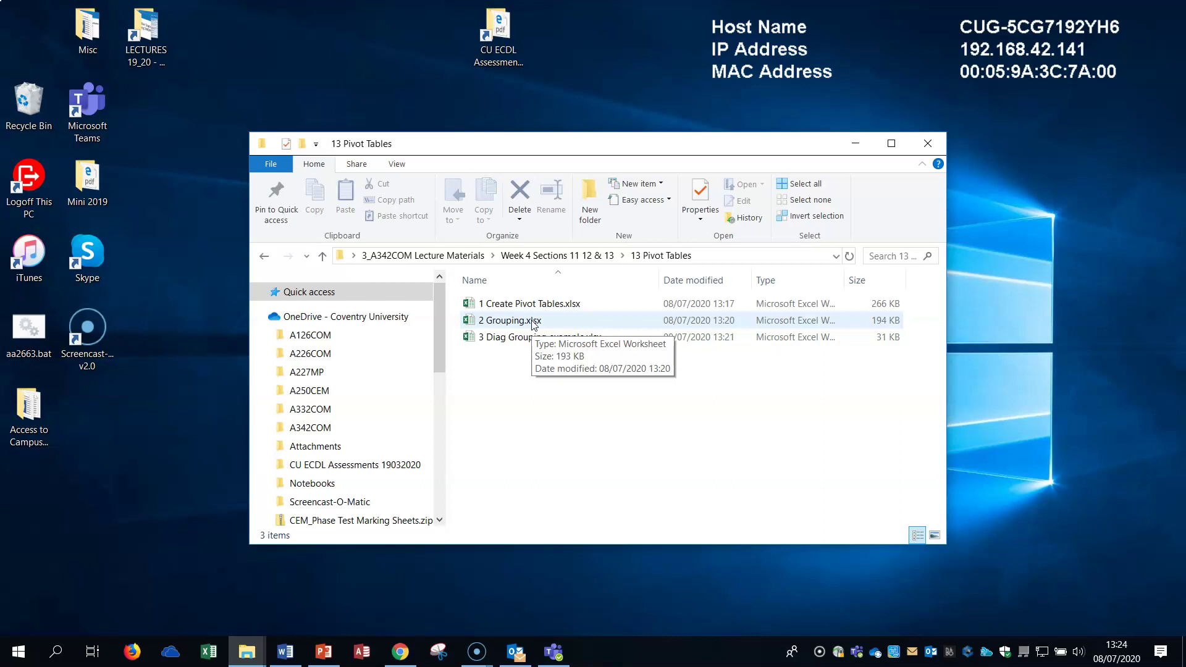
click(529, 304)
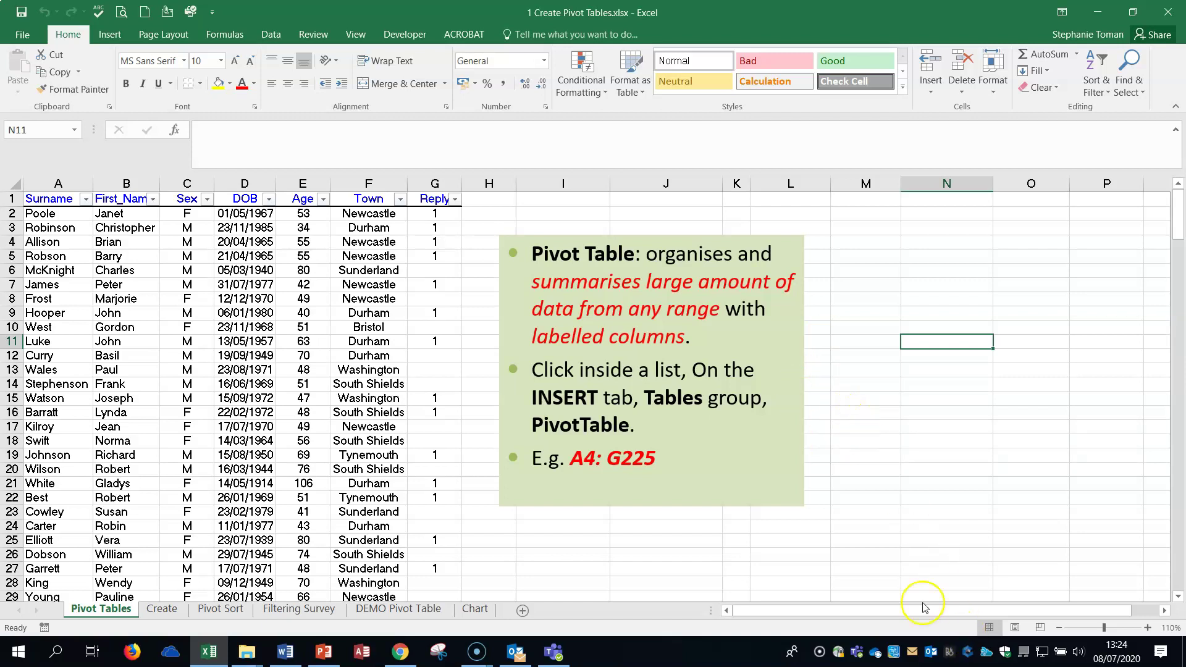
- Show the Insert ribbon tab, with the PivotTable command available
click(109, 35)
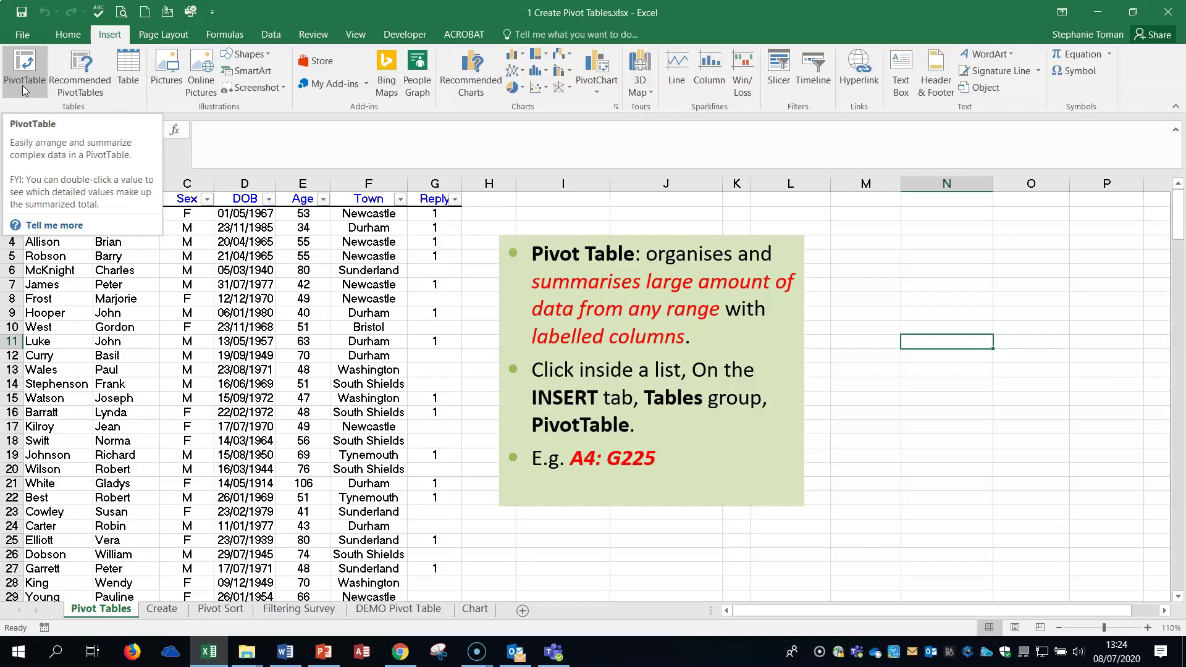
- Go to the Create sheet at 100% zoom and select a cell in the survey data
click(947, 456)
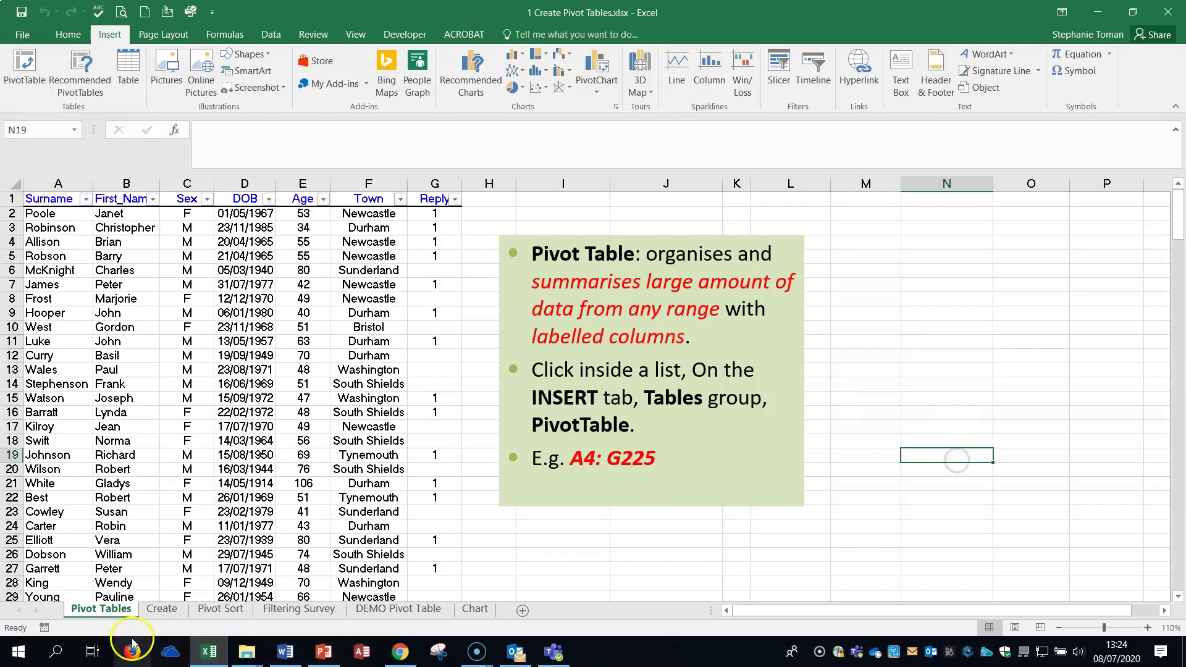
click(161, 611)
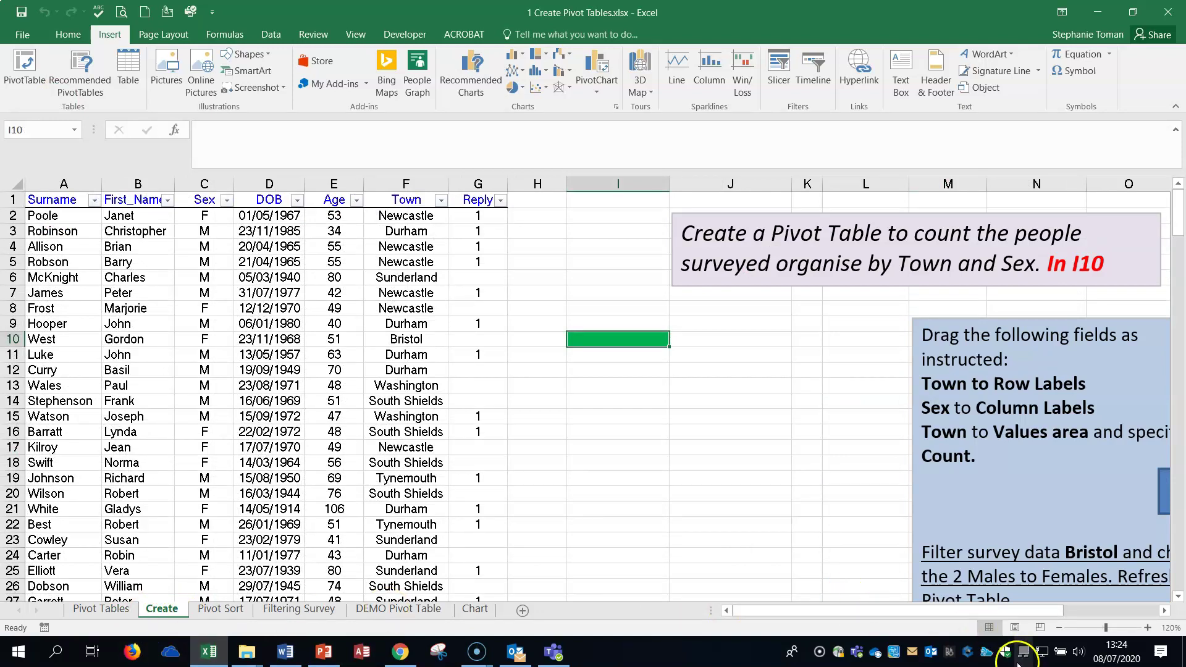
click(1060, 629)
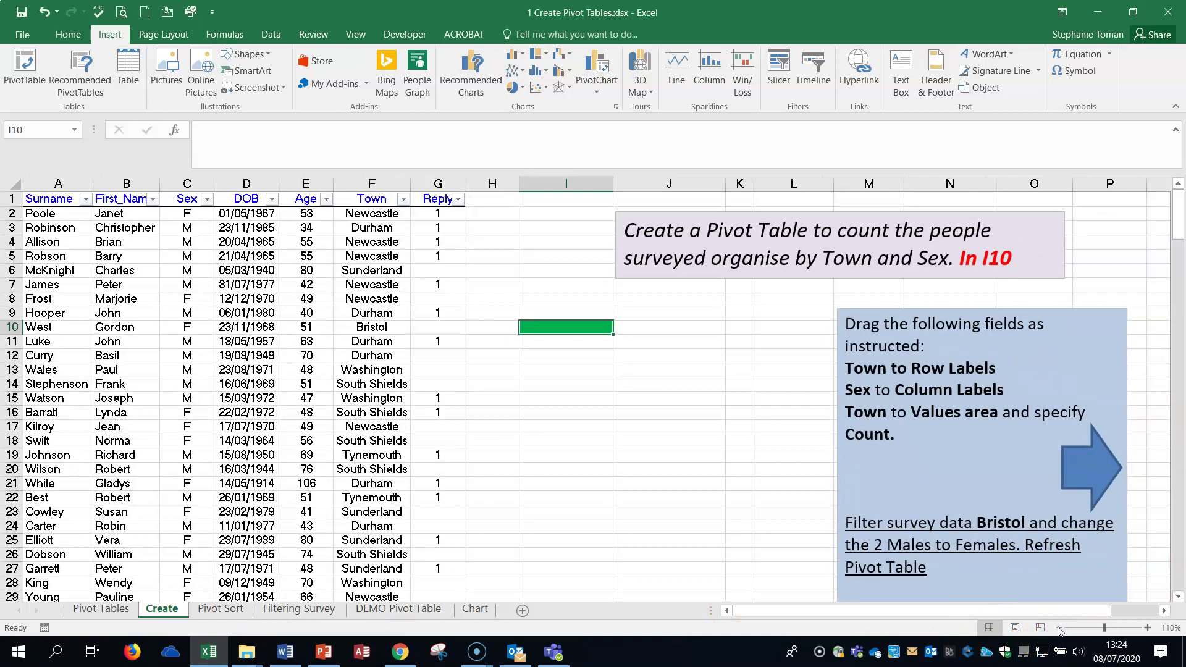
click(1060, 629)
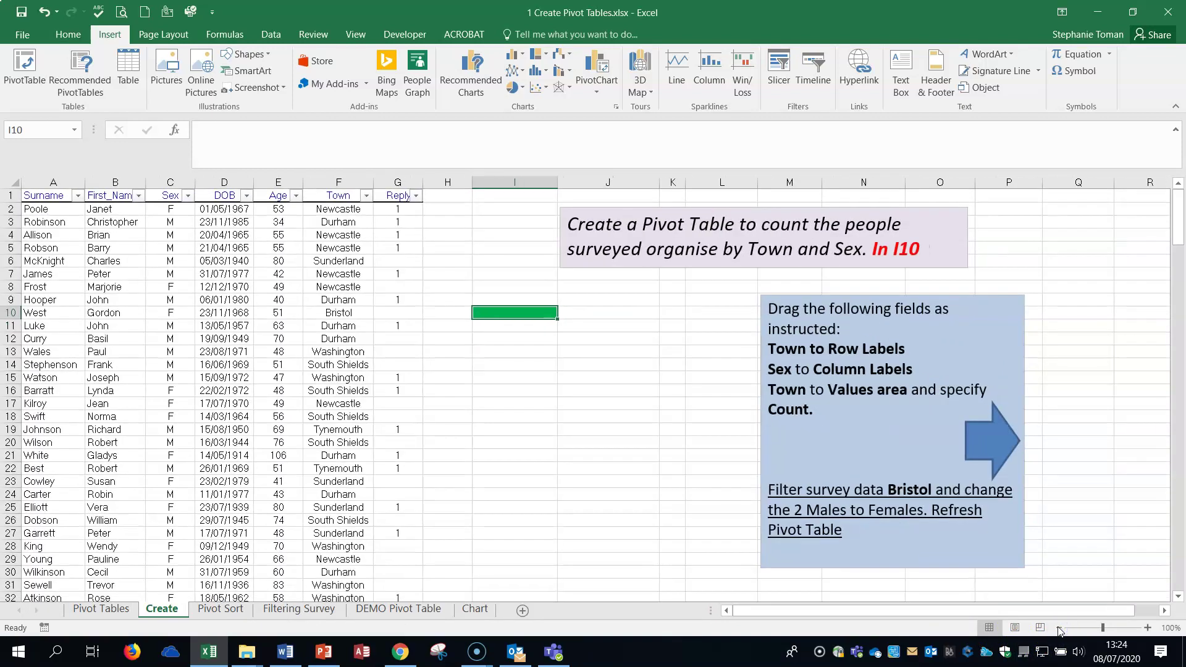
click(104, 312)
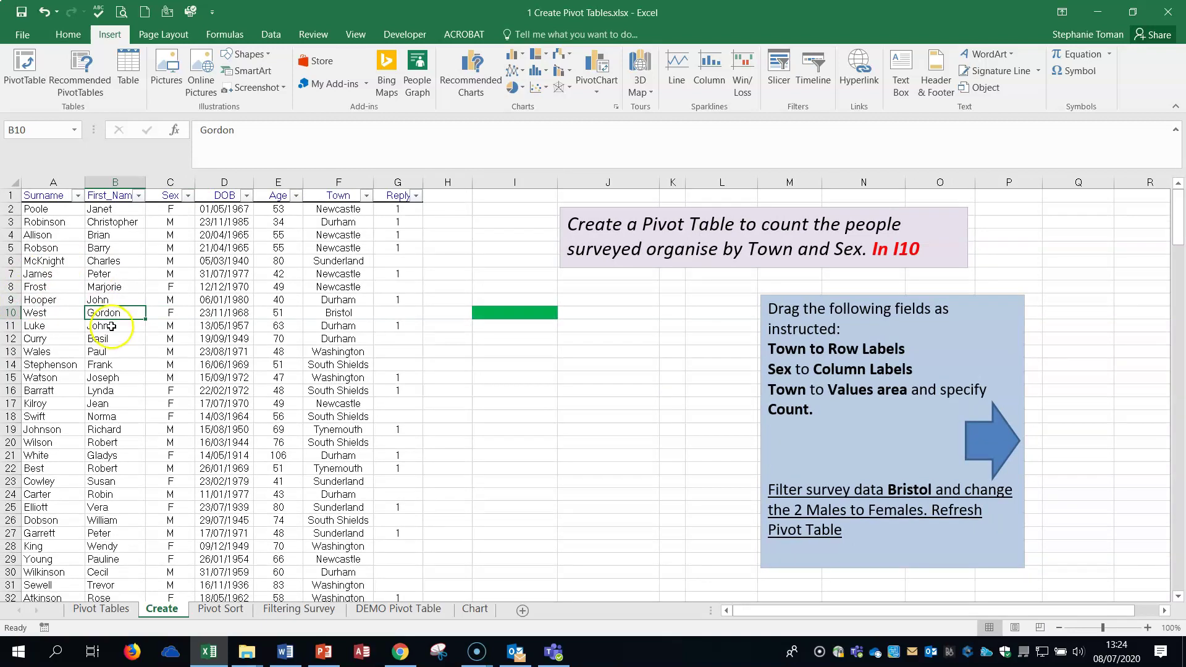
- Insert a PivotTable from Create!A1:G221 on the existing worksheet at cell I10
click(102, 36)
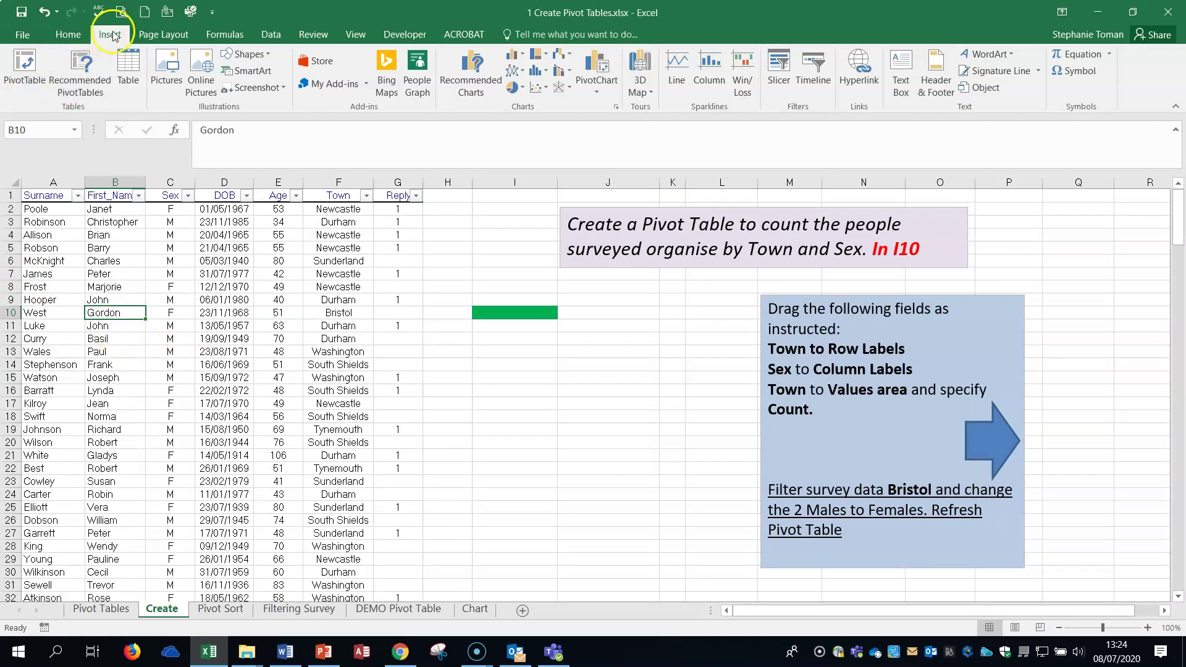
click(17, 75)
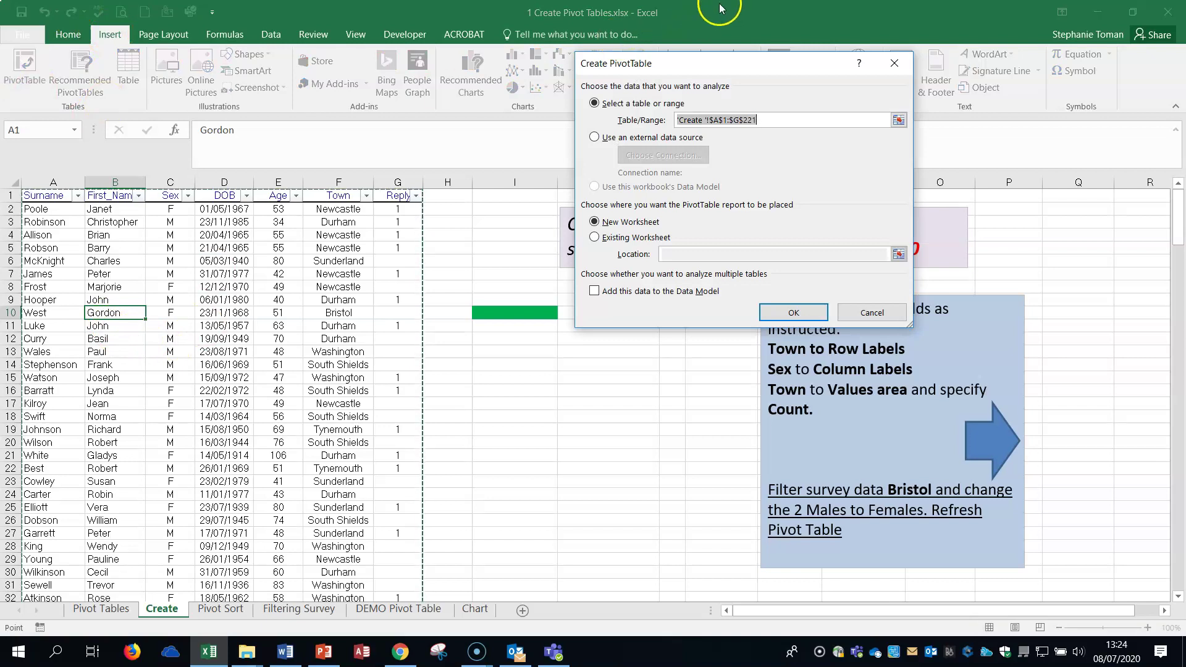
drag(728, 62, 558, 355)
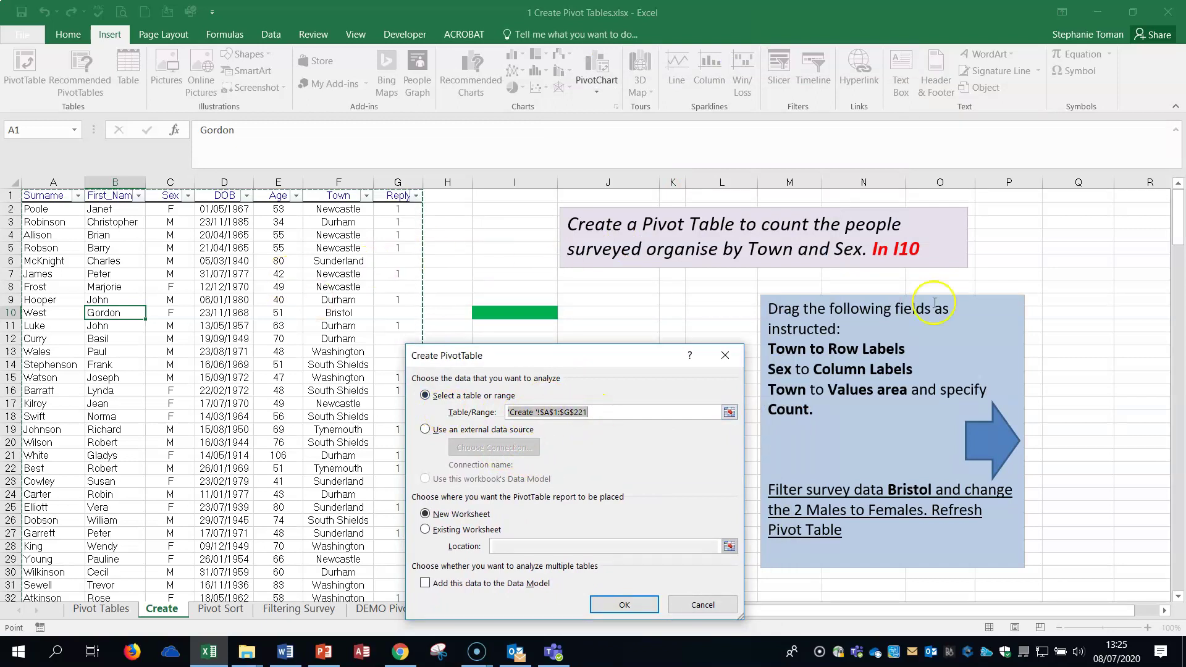
mouse_move(1177, 227)
mouse_down()
mouse_move(1180, 504)
mouse_move(1167, 223)
mouse_up()
drag(546, 355, 548, 347)
click(427, 520)
click(480, 538)
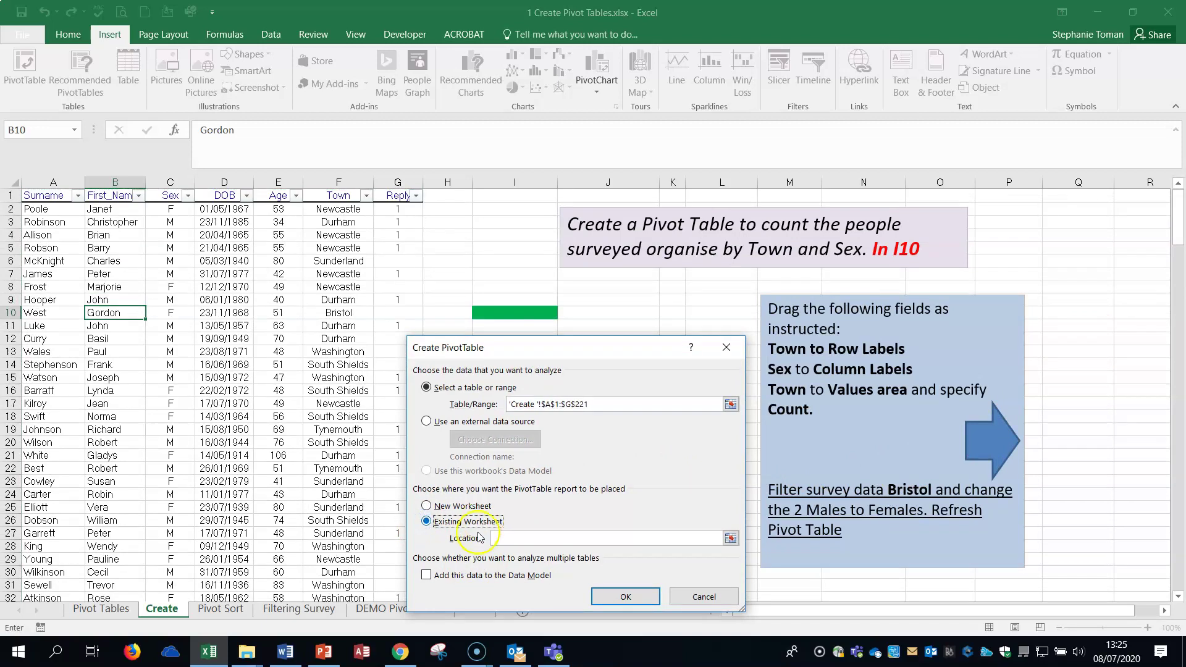
click(521, 313)
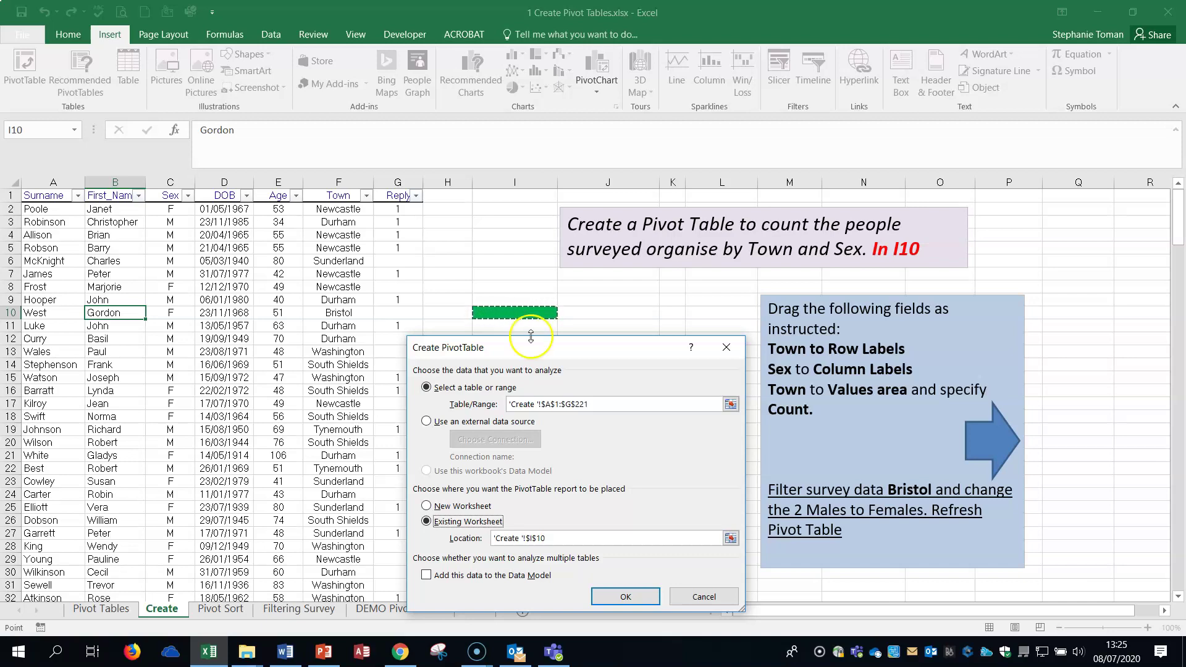
click(623, 594)
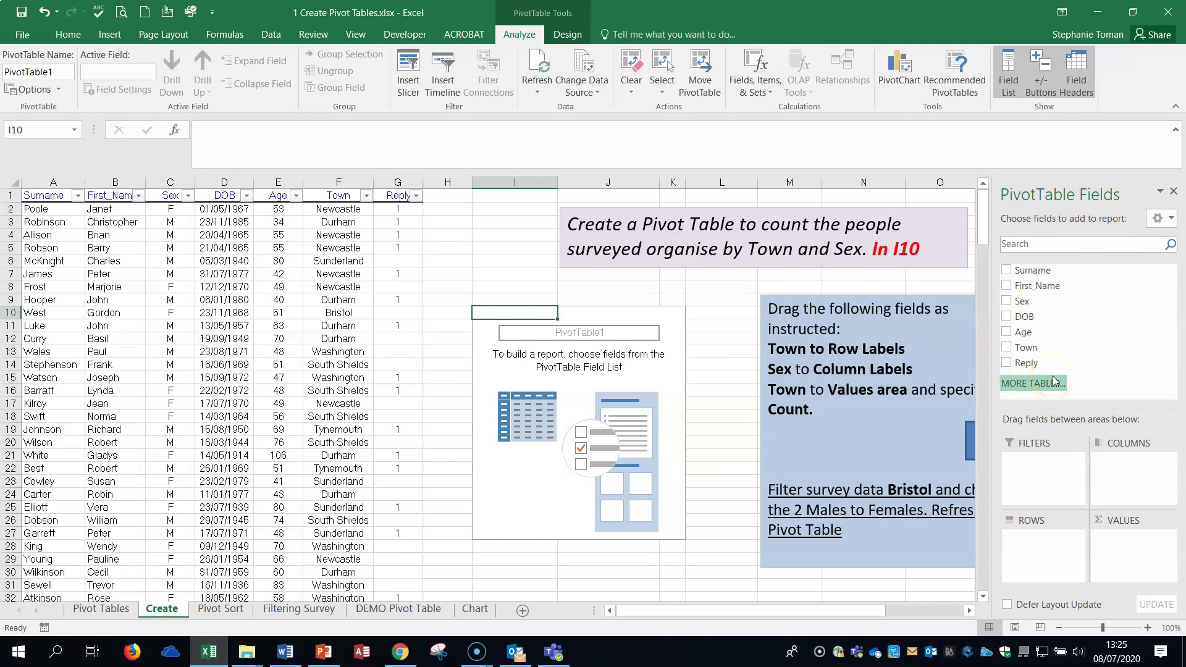
- Move the instruction box left, put the blue arrow on it, and reselect the pivot table
click(904, 294)
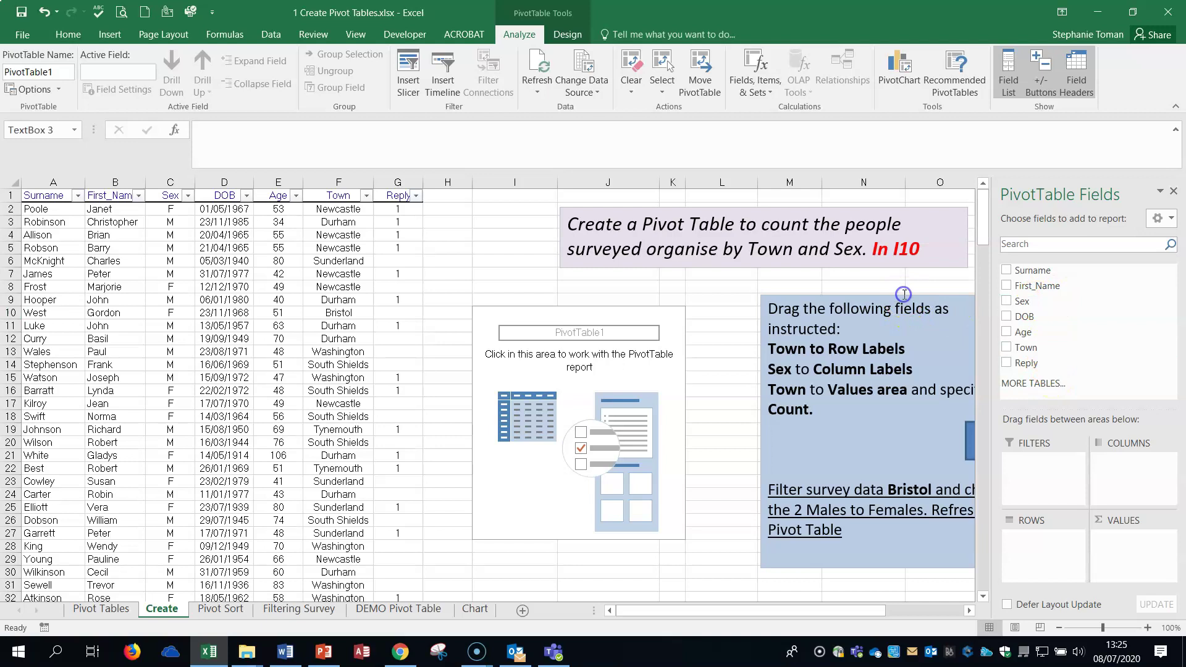
drag(904, 294, 825, 290)
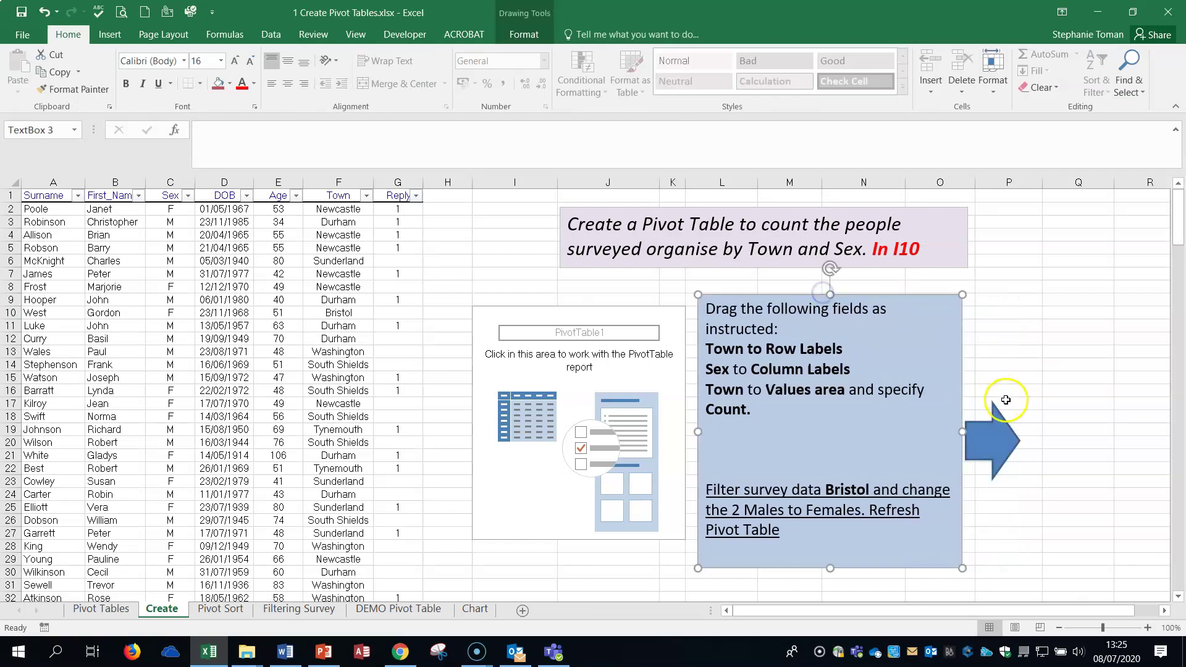
drag(1006, 400, 925, 414)
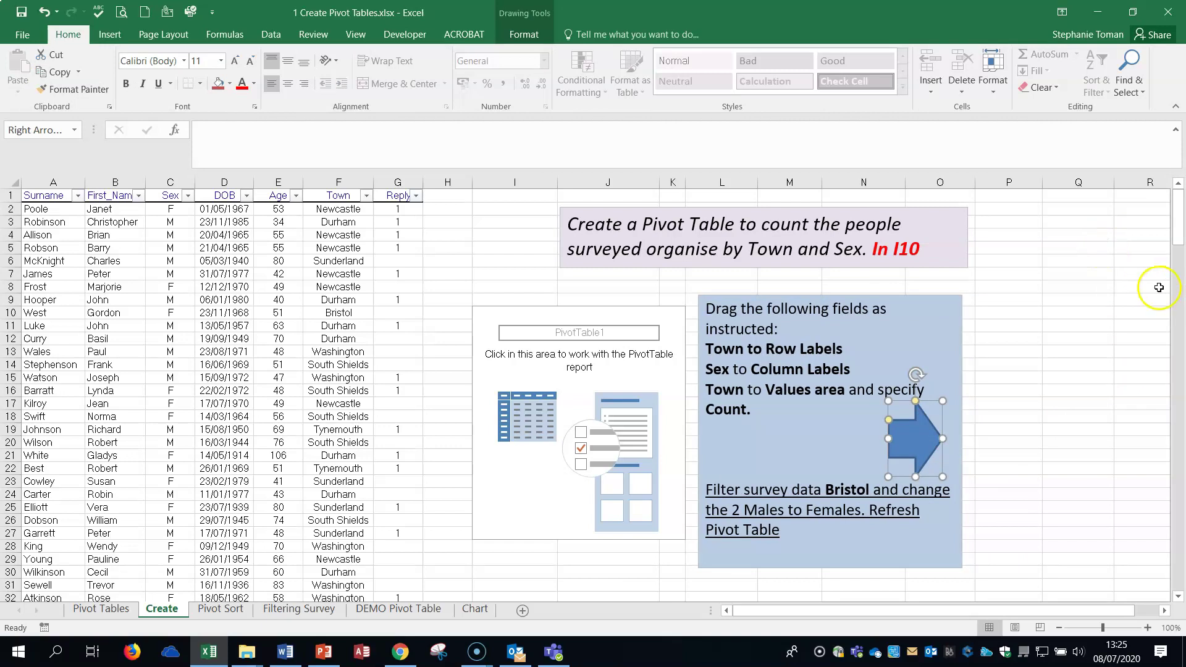
click(618, 377)
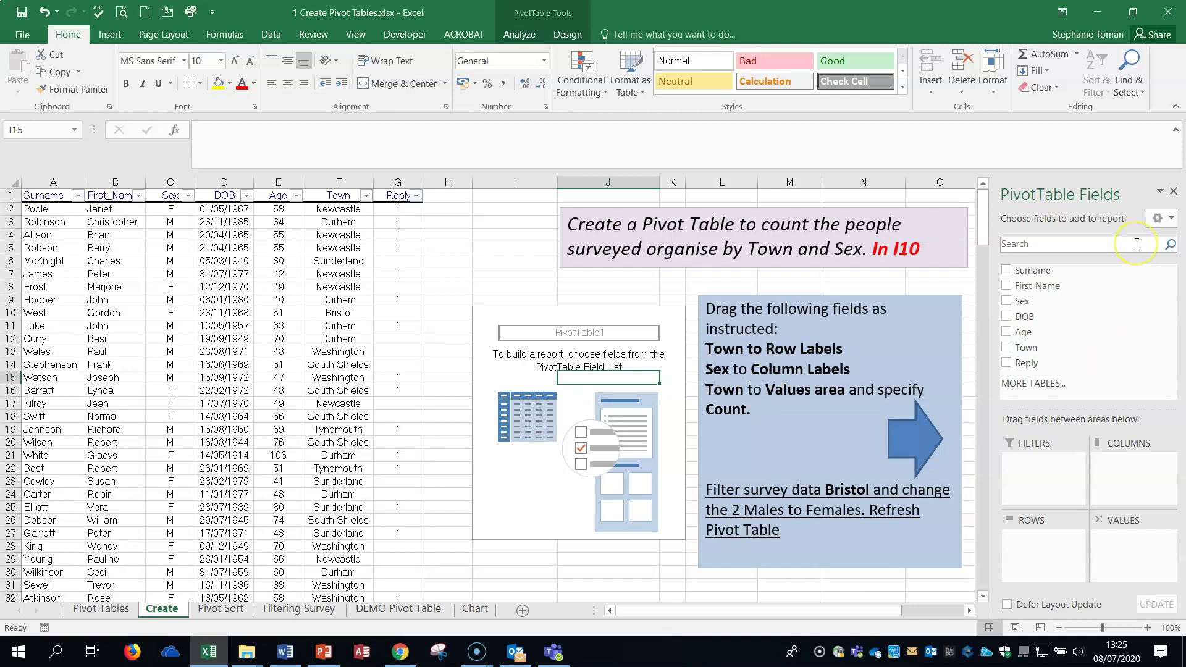
click(507, 247)
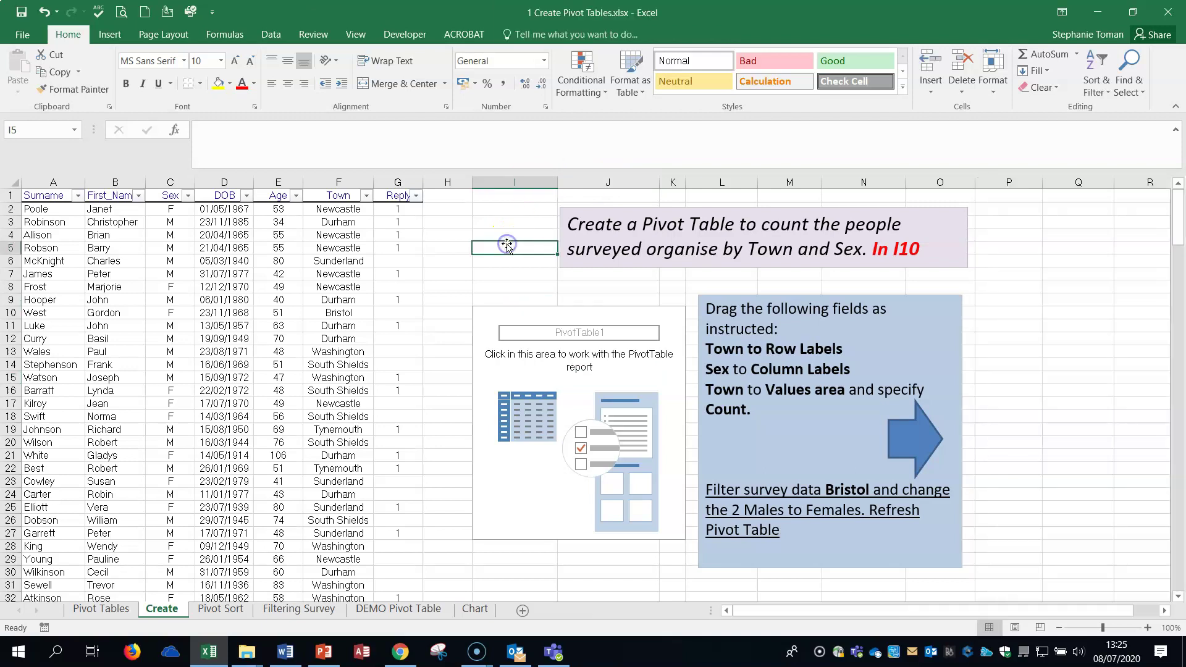
click(551, 378)
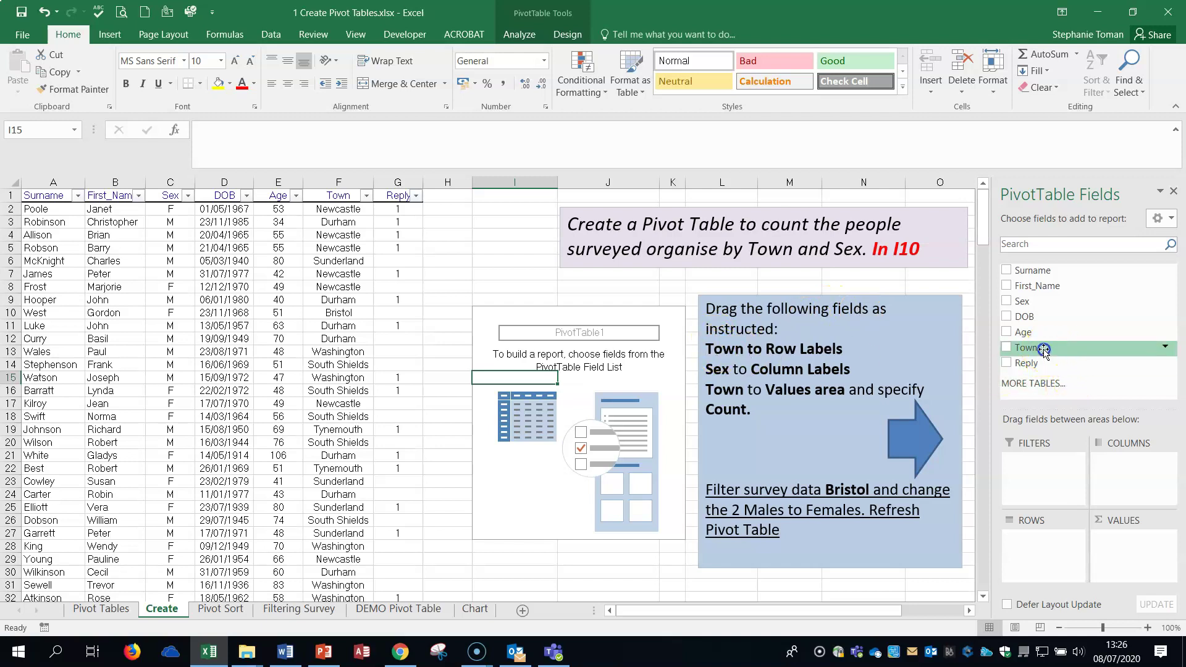
- Put Town in Rows and Values and Sex in Columns, giving totals of 98 females and 122 males
drag(1044, 349, 1060, 538)
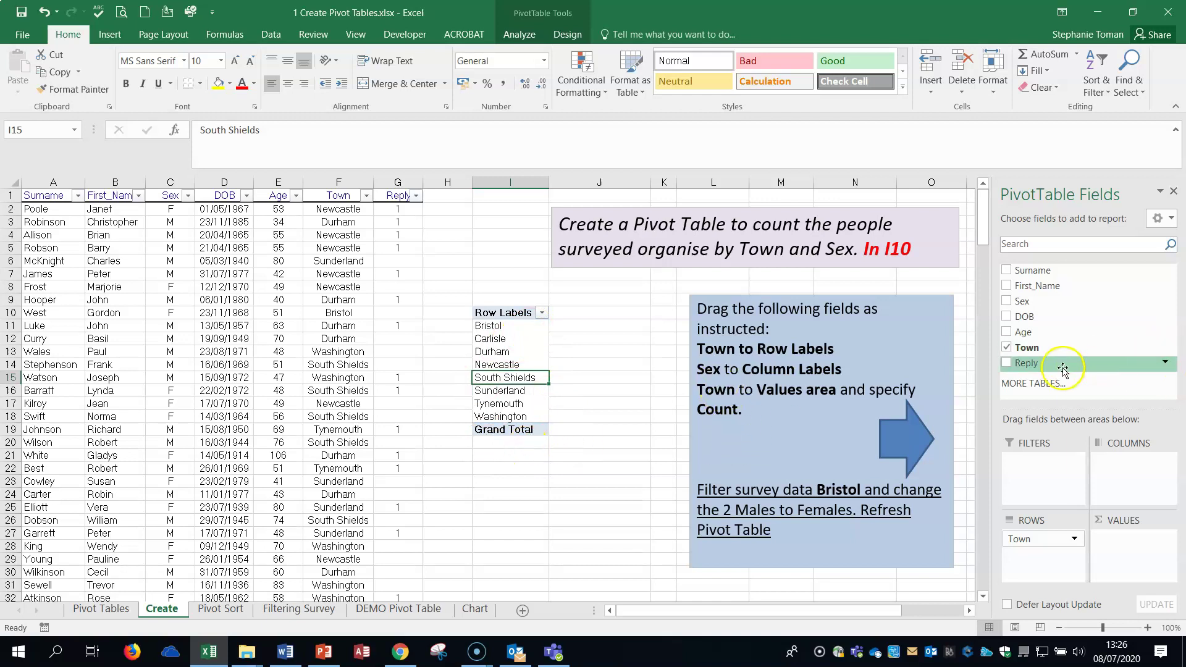
drag(1039, 301, 1131, 469)
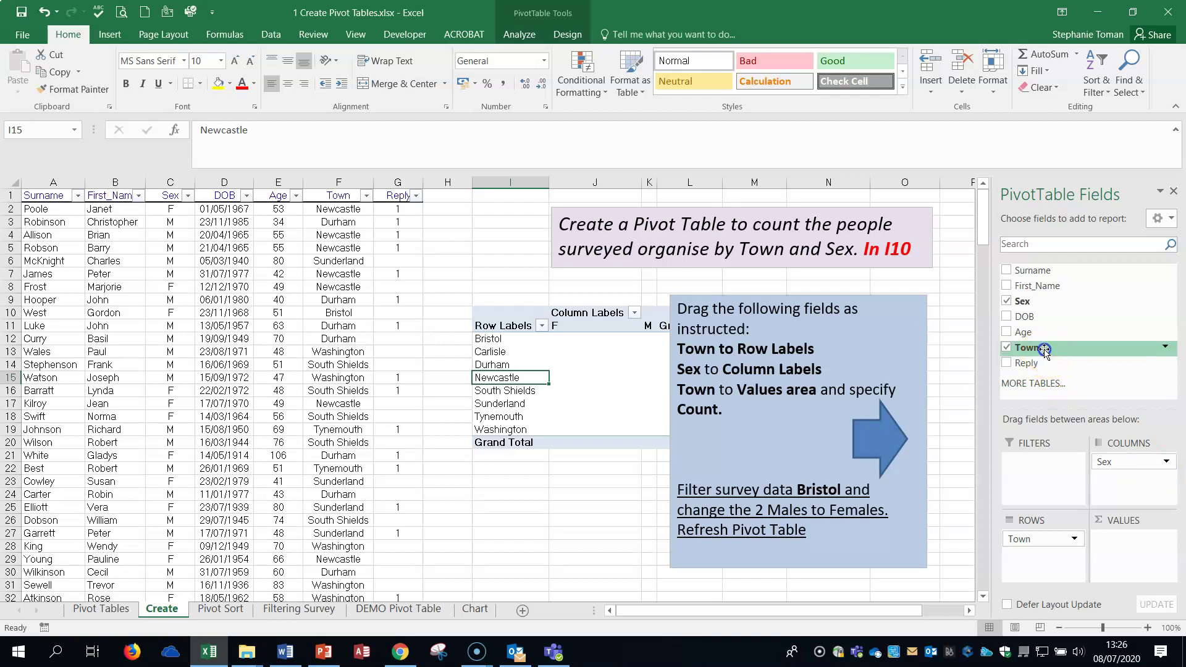
drag(1044, 349, 1136, 560)
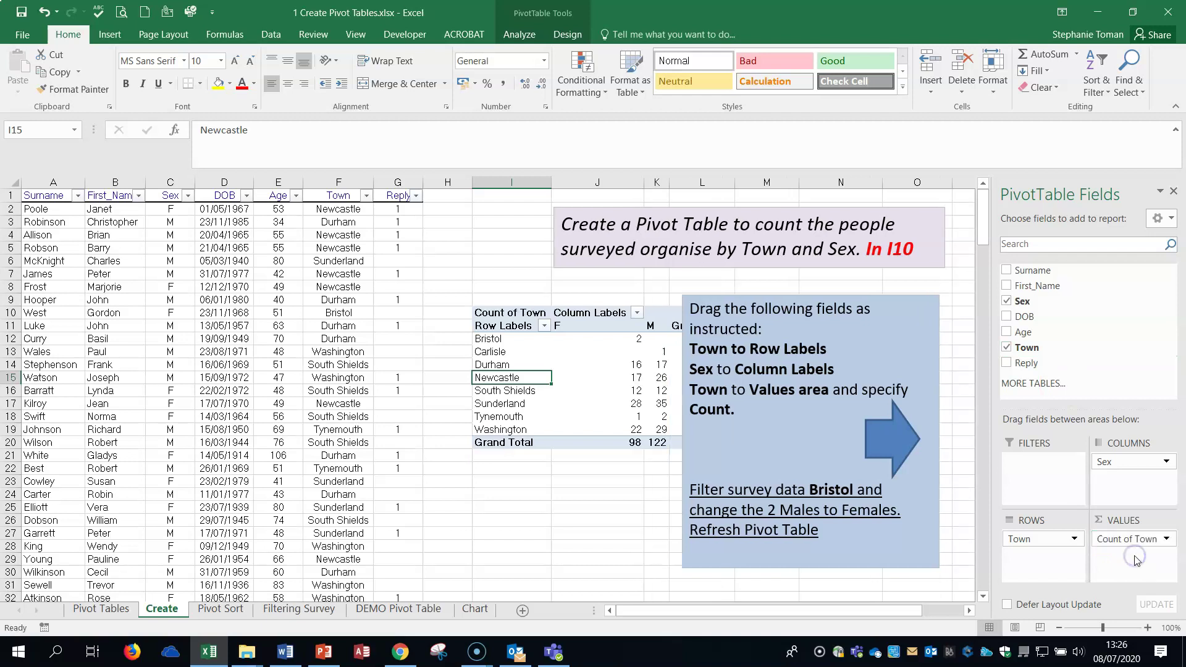
click(1167, 539)
click(1168, 540)
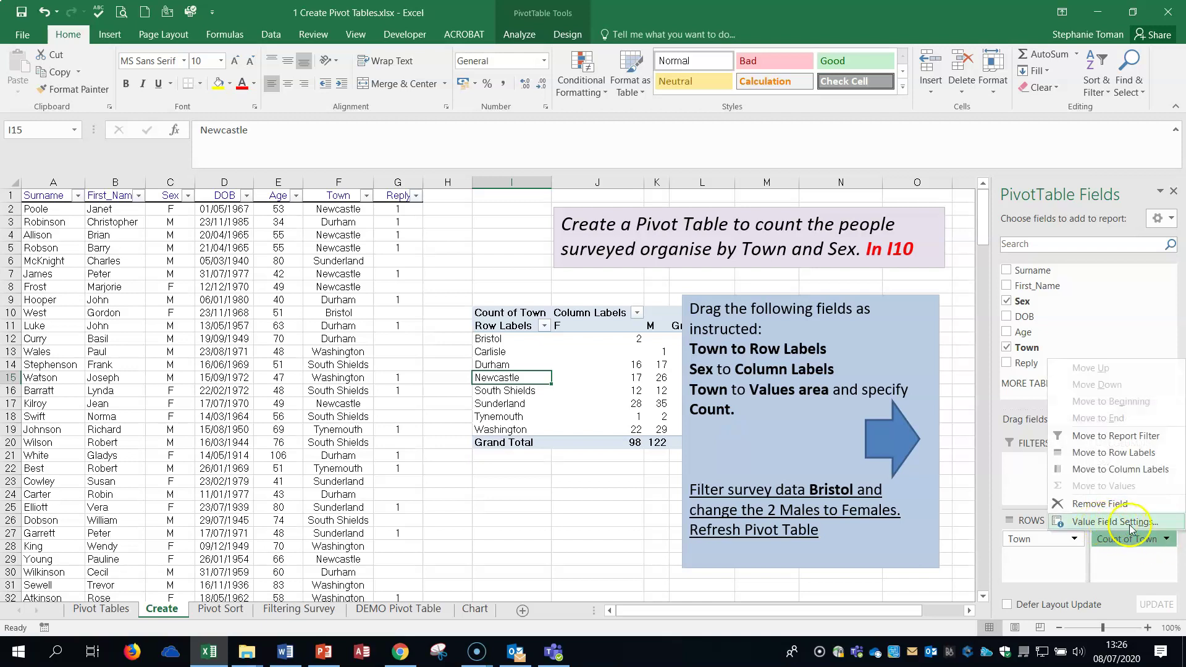
click(1132, 524)
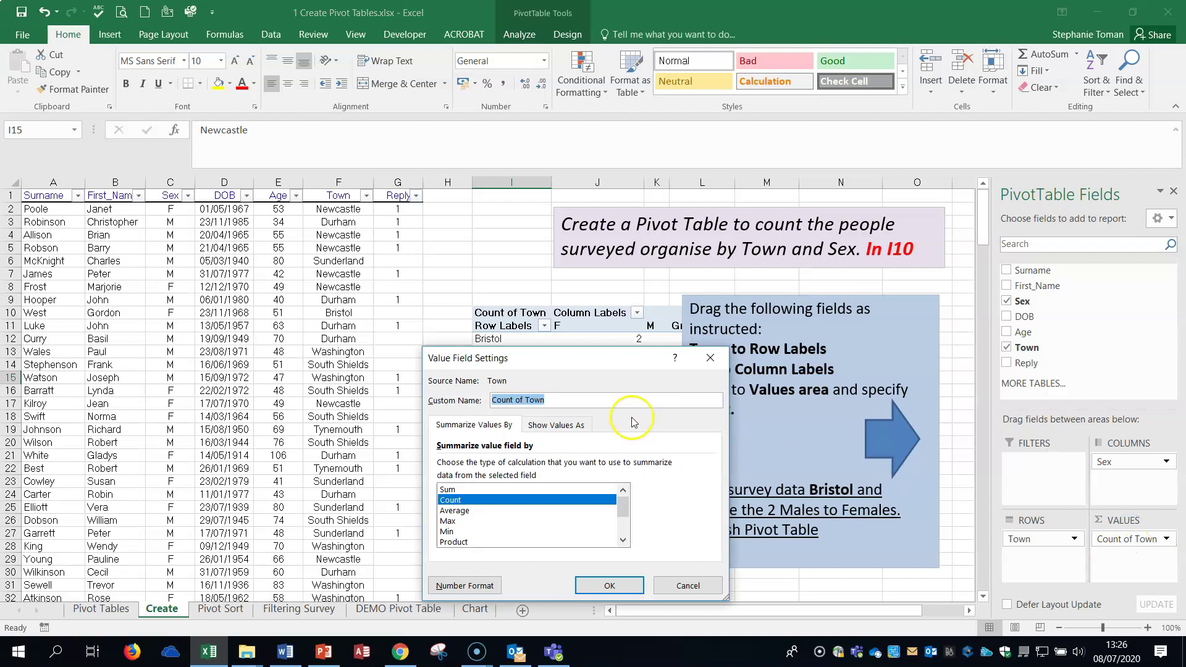
drag(609, 369, 298, 249)
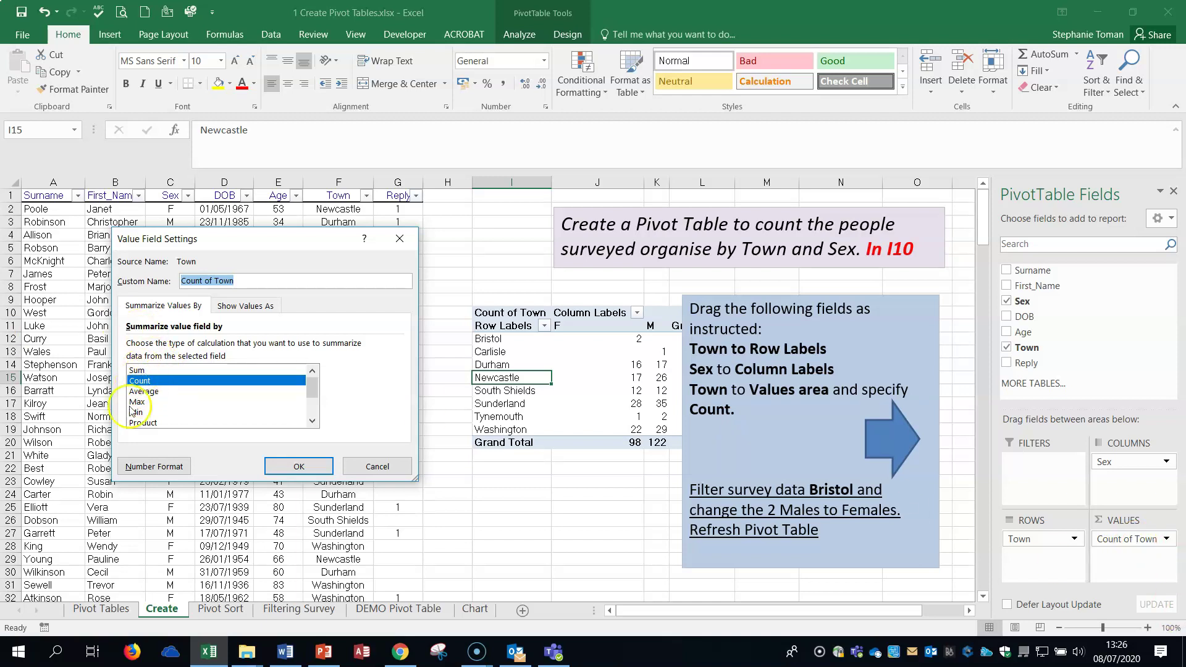
click(298, 466)
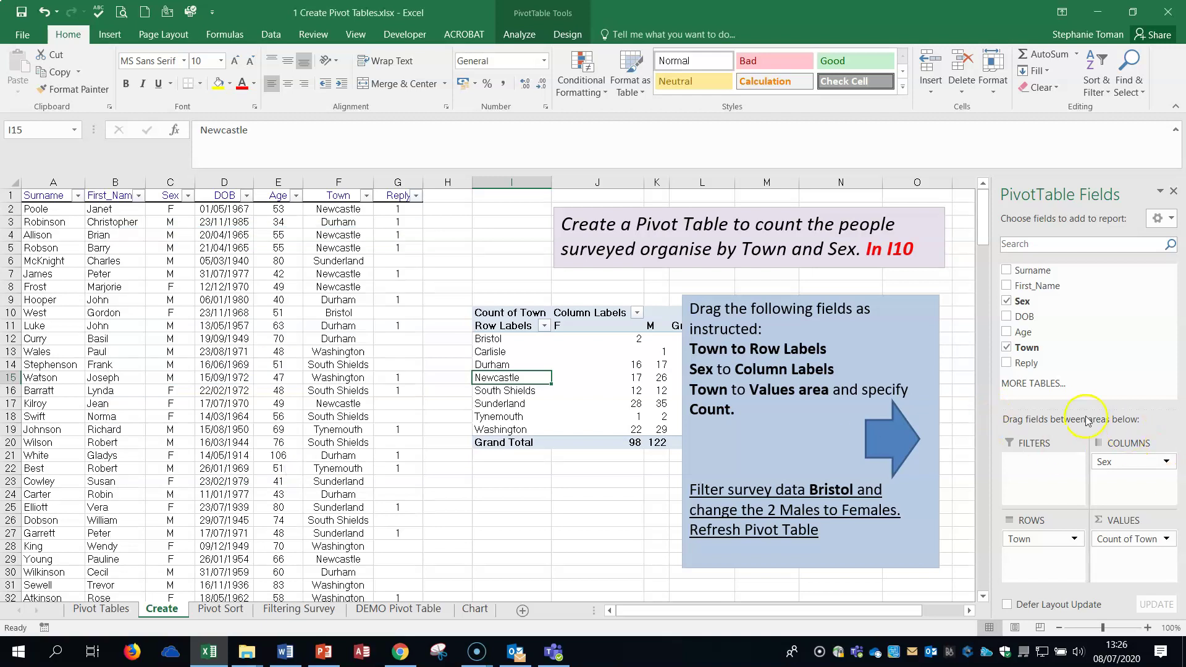
- Move the instruction box right of the pivot table and select Bristol's F count in J12
click(787, 295)
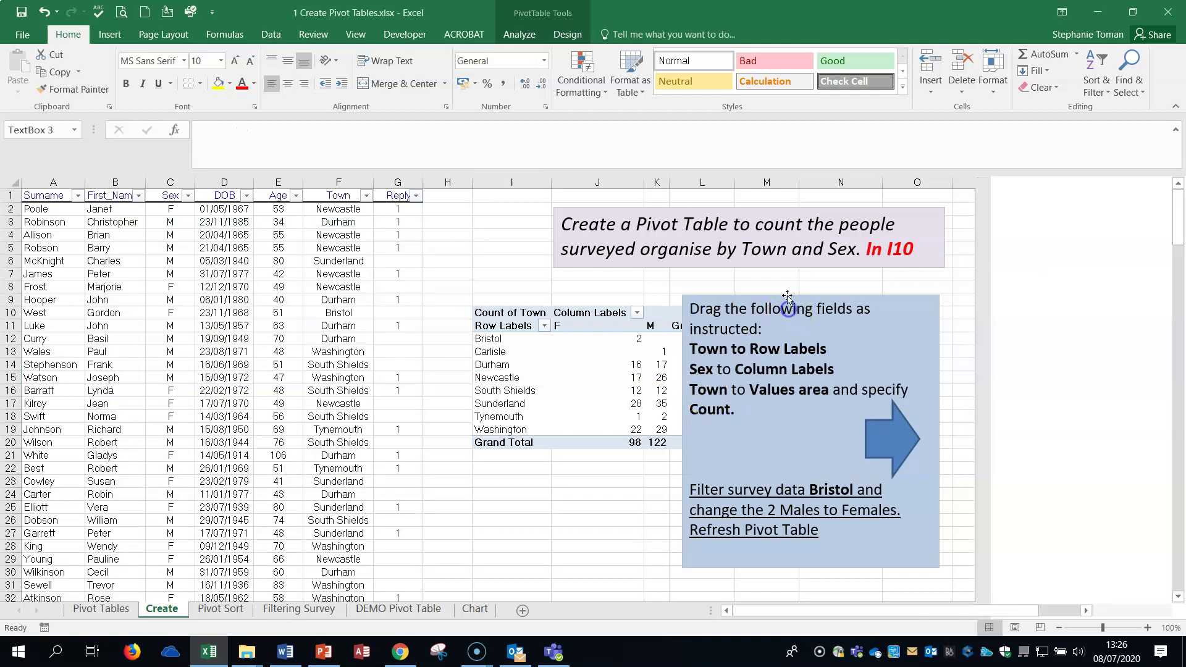
drag(787, 295, 911, 283)
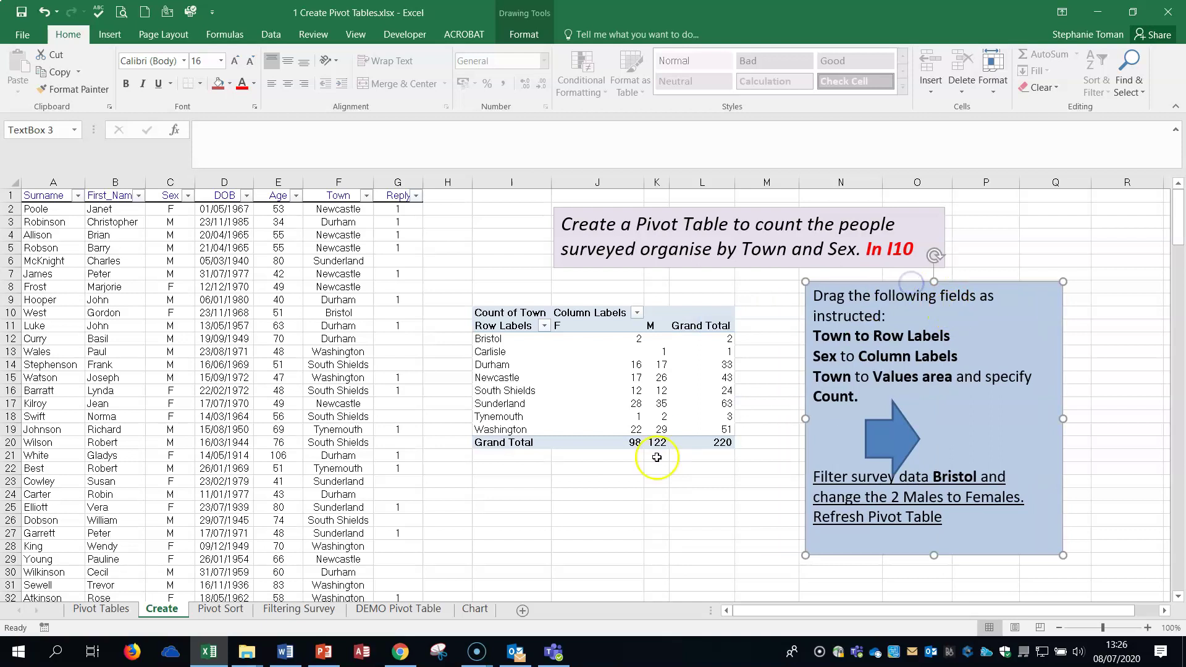
click(683, 520)
click(619, 415)
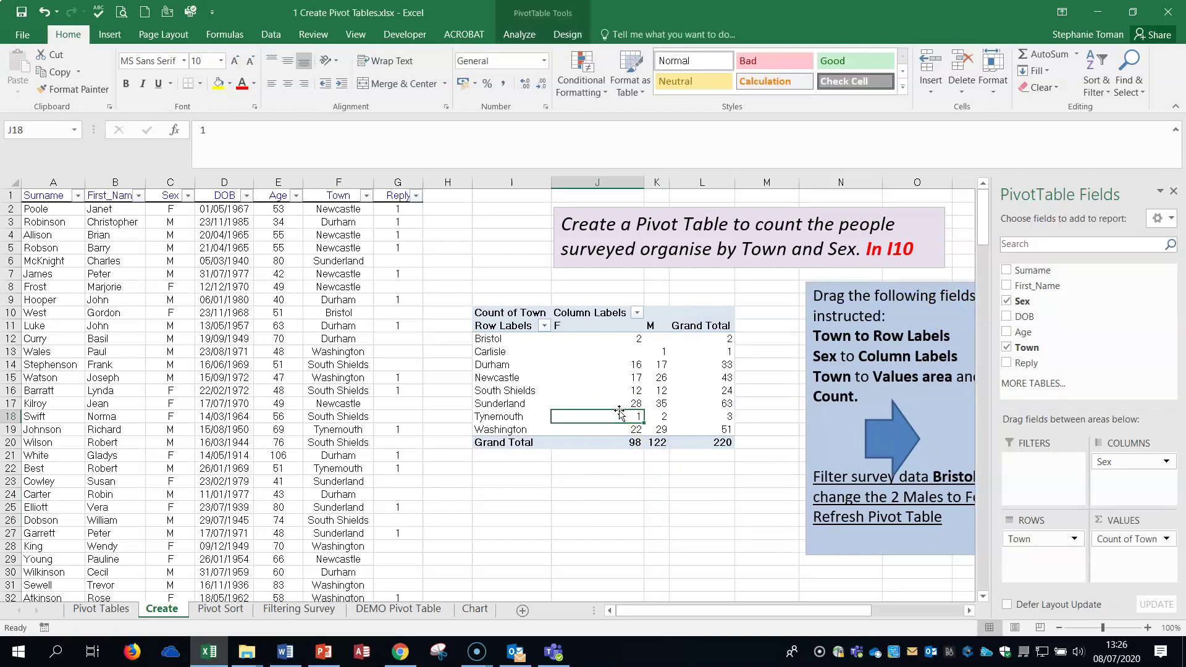
key(Up)
key(Up)
key(Up)
key(Up)
key(Up)
key(Up)
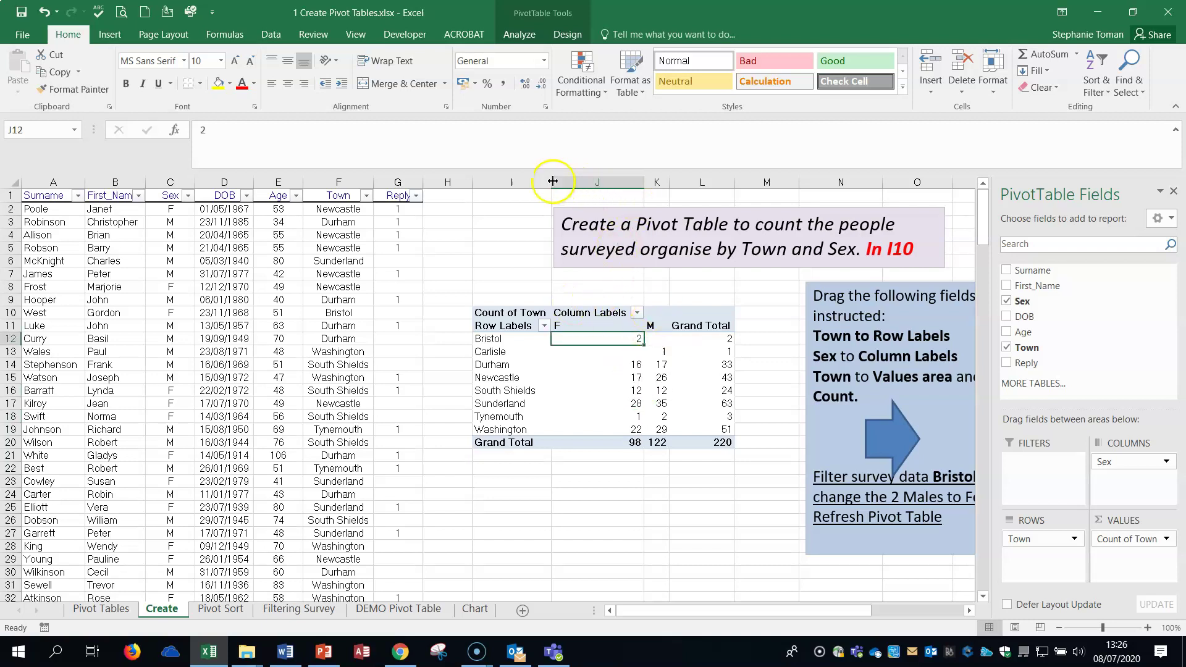
- Widen column I, narrow column J to fit the counts, and check Bristol's 2 females
mouse_move(552, 182)
mouse_down()
mouse_move(616, 183)
mouse_move(553, 182)
mouse_up()
drag(647, 186, 587, 180)
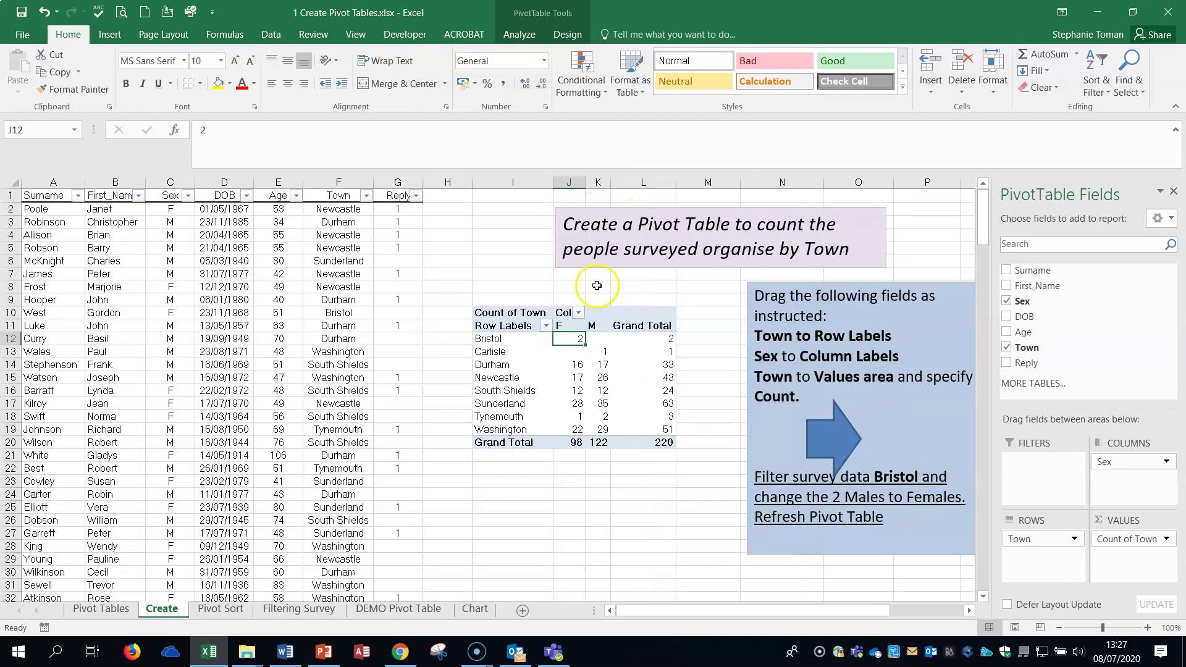
click(513, 341)
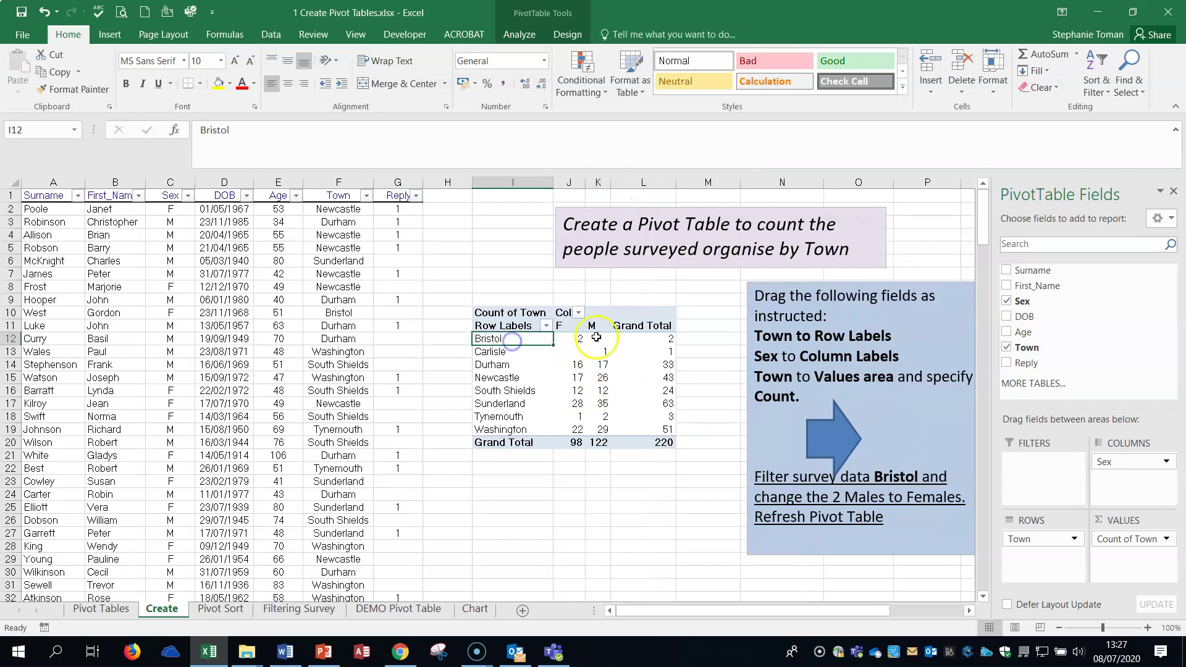
click(598, 338)
click(575, 340)
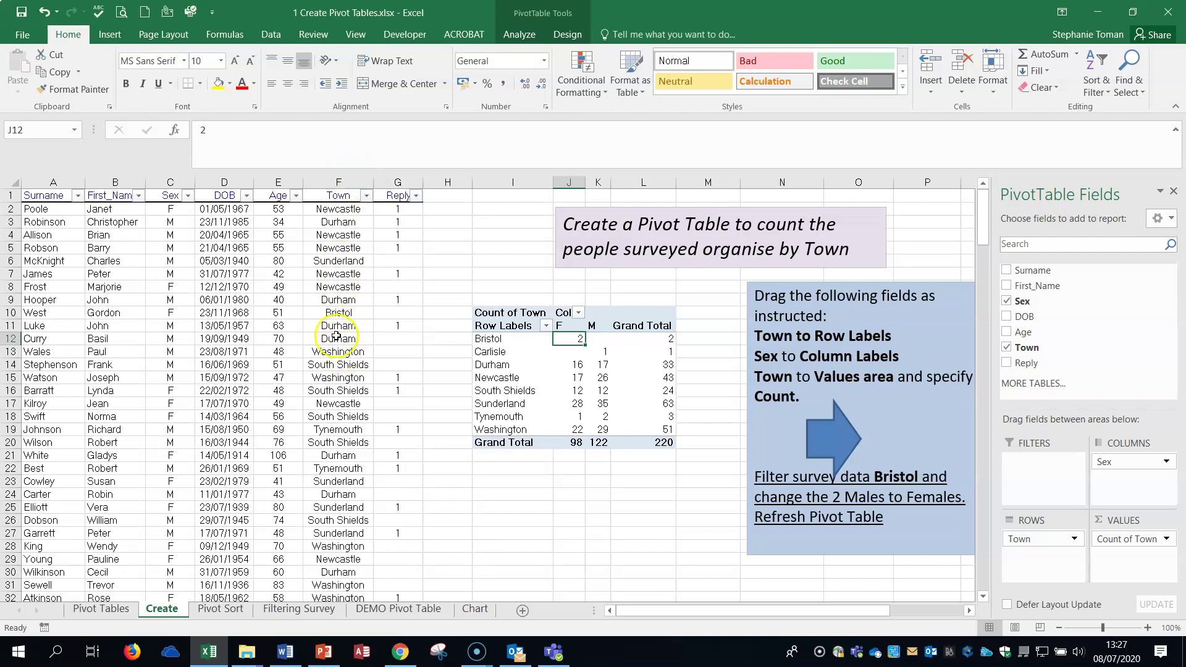
- Change the Bristol respondent's Sex in cell C10 from F to M
click(174, 314)
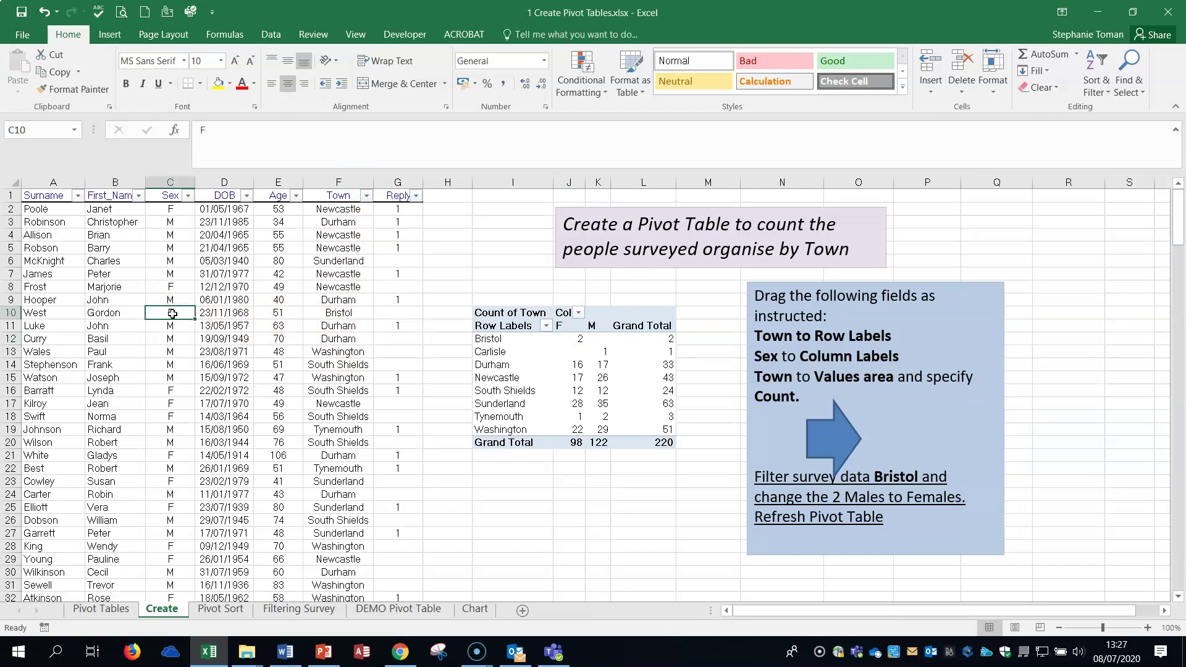
text(M)
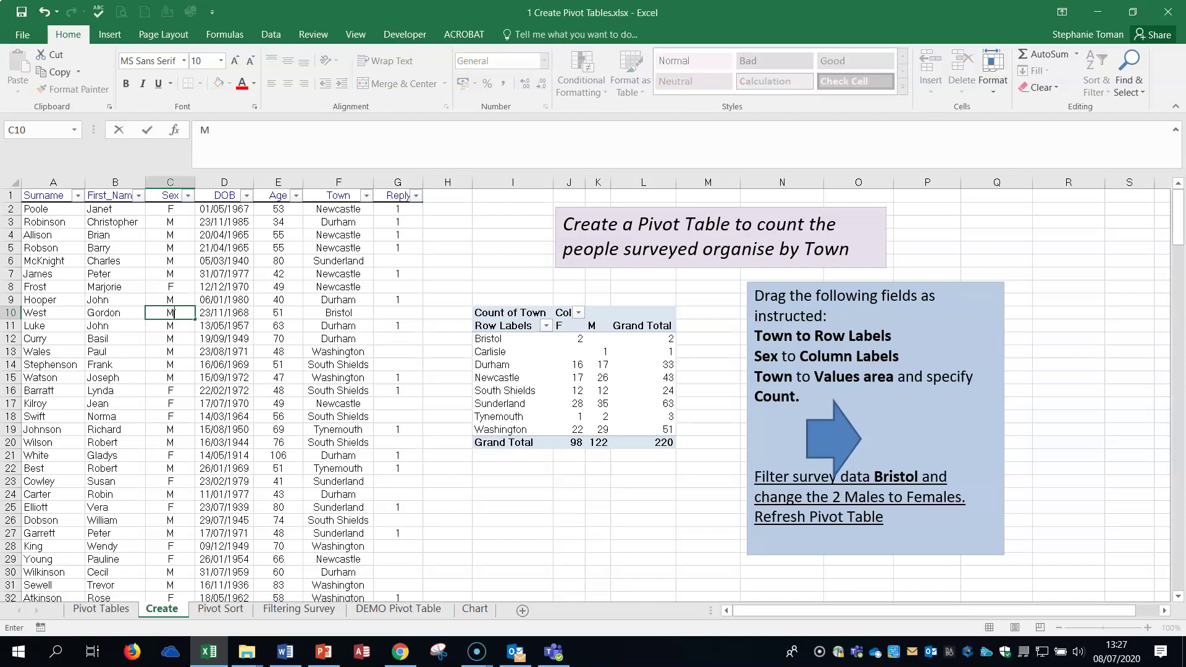
click(220, 312)
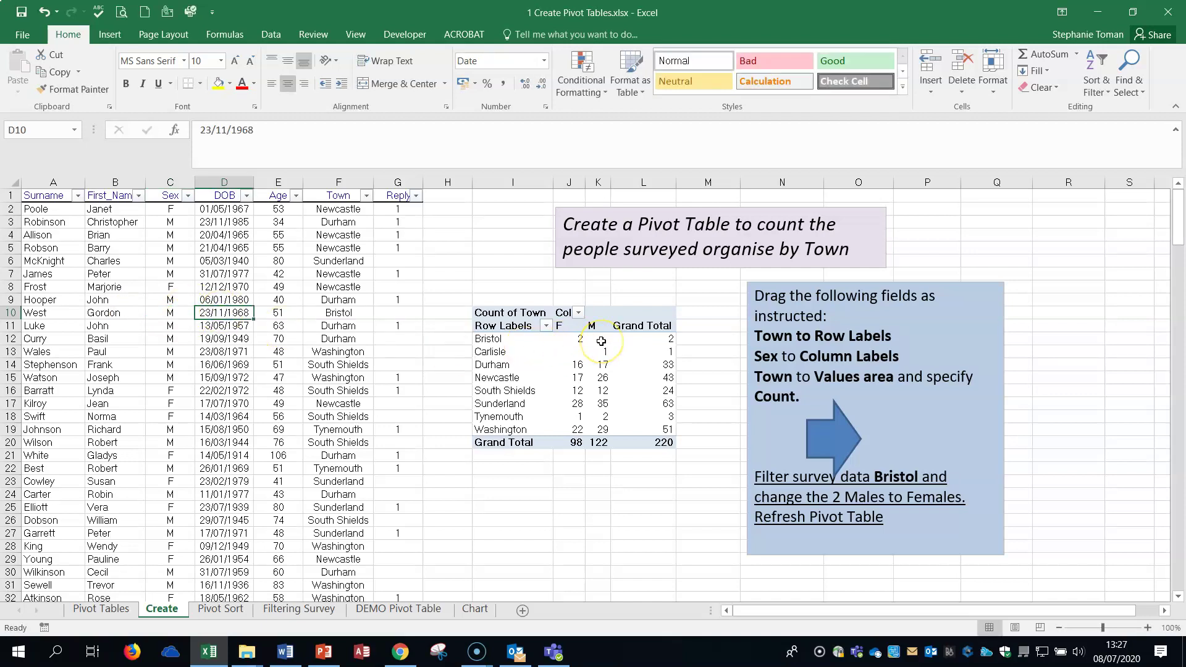
- Refresh the pivot table from its right-click menu and from Analyze > Refresh
mouse_move(556, 360)
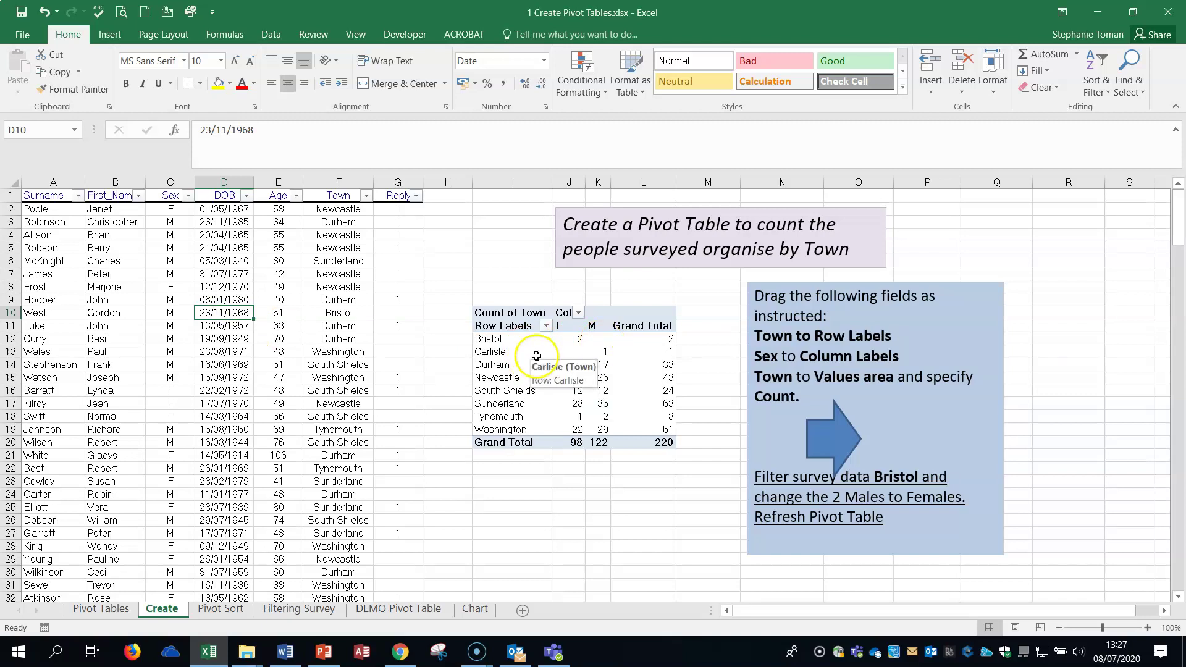
right_click(536, 356)
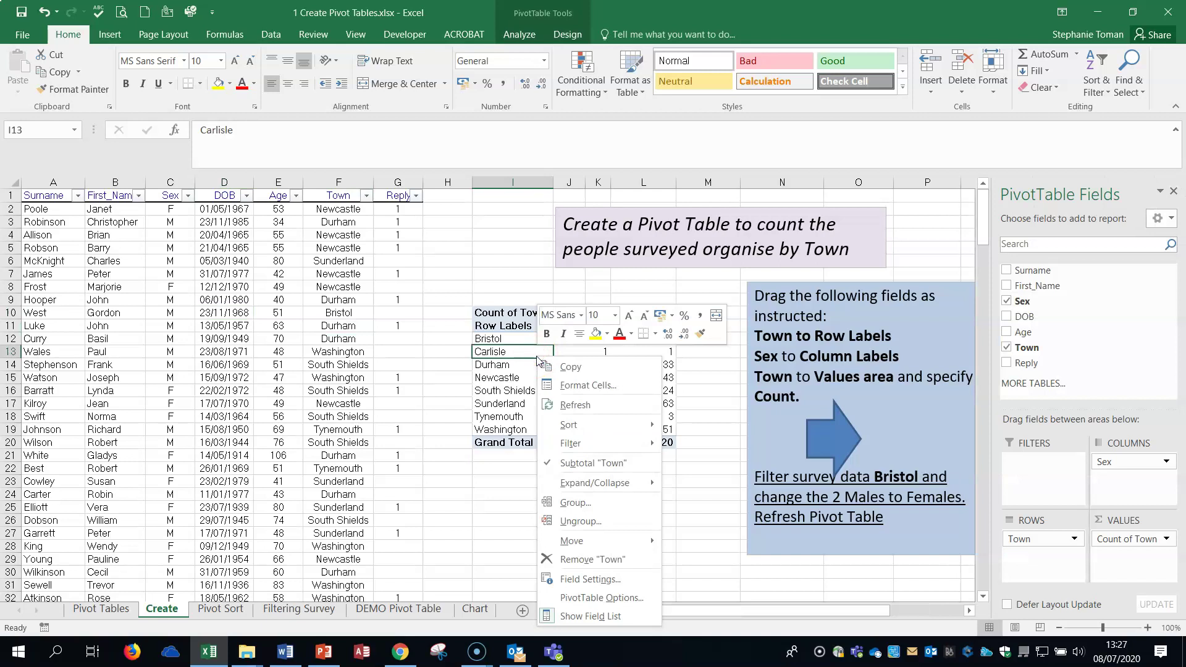
click(604, 406)
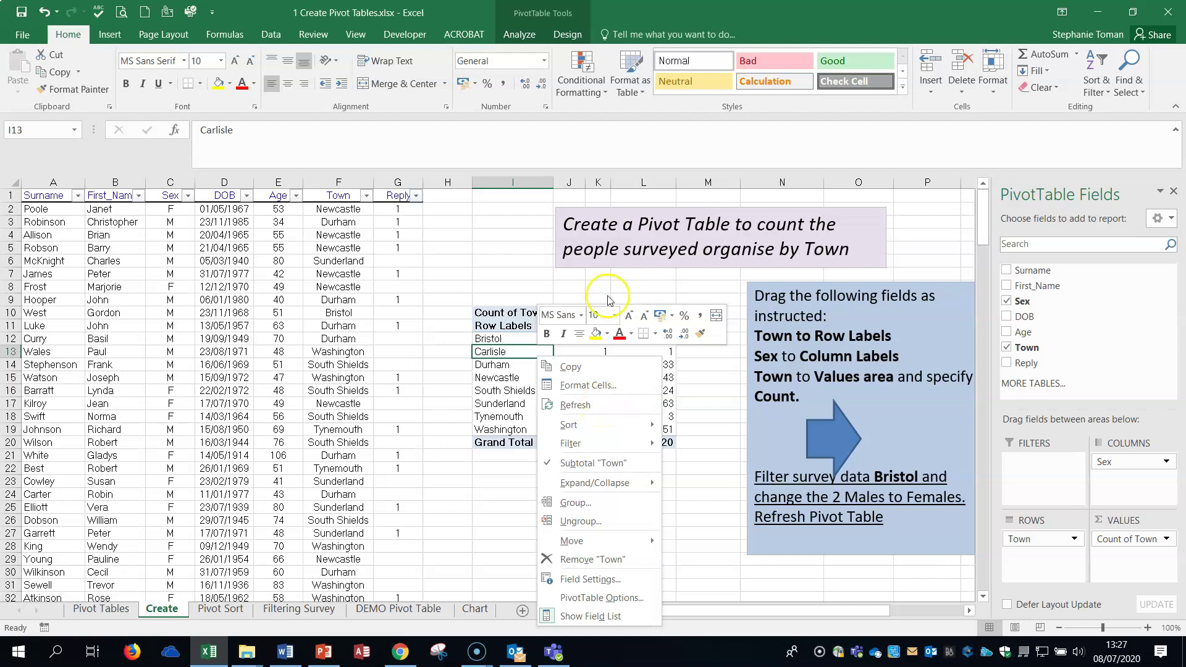
click(526, 35)
click(542, 74)
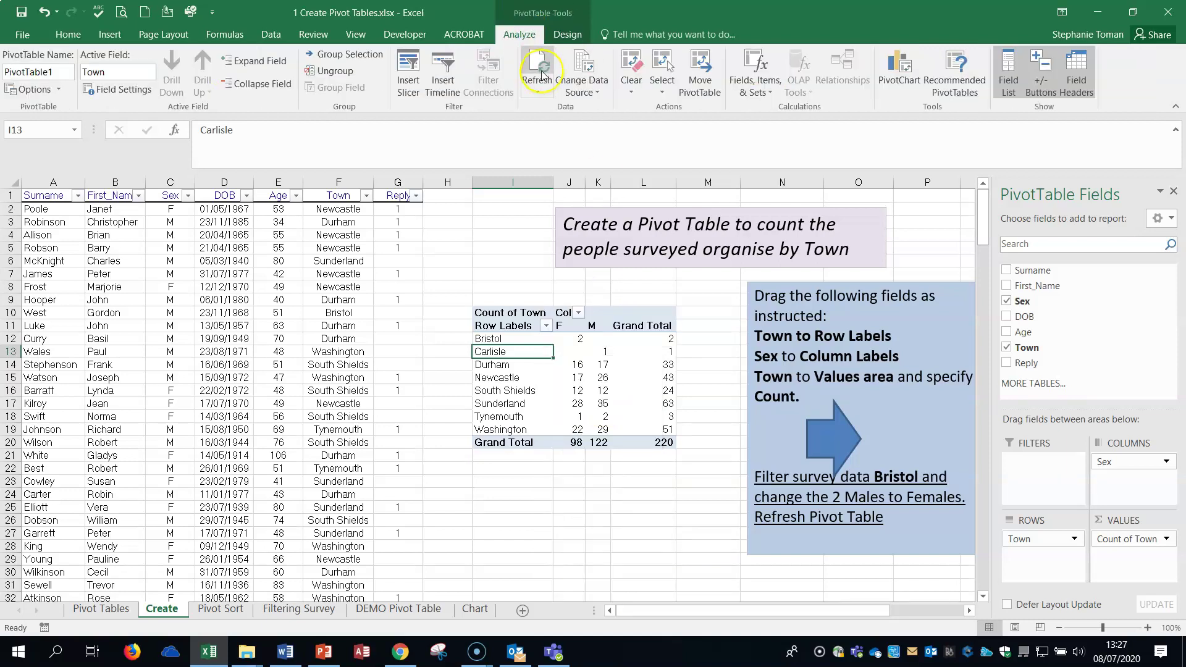
click(566, 32)
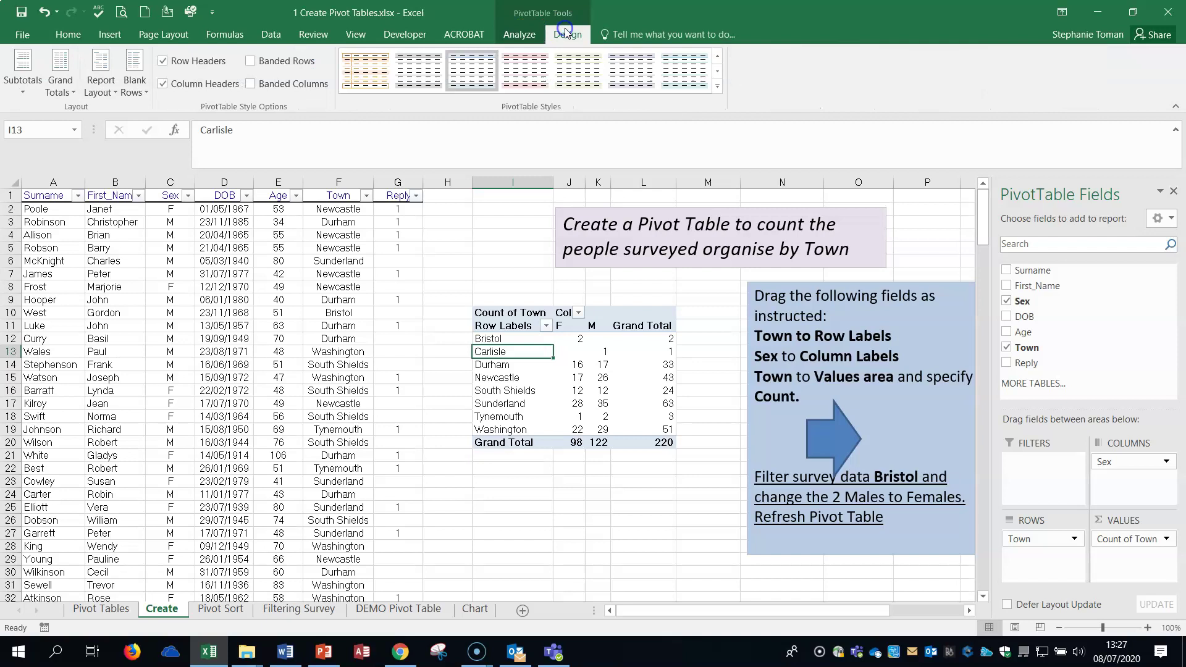
- Open and cancel the PivotChart dialog, then hide the PivotTable Fields list
click(514, 34)
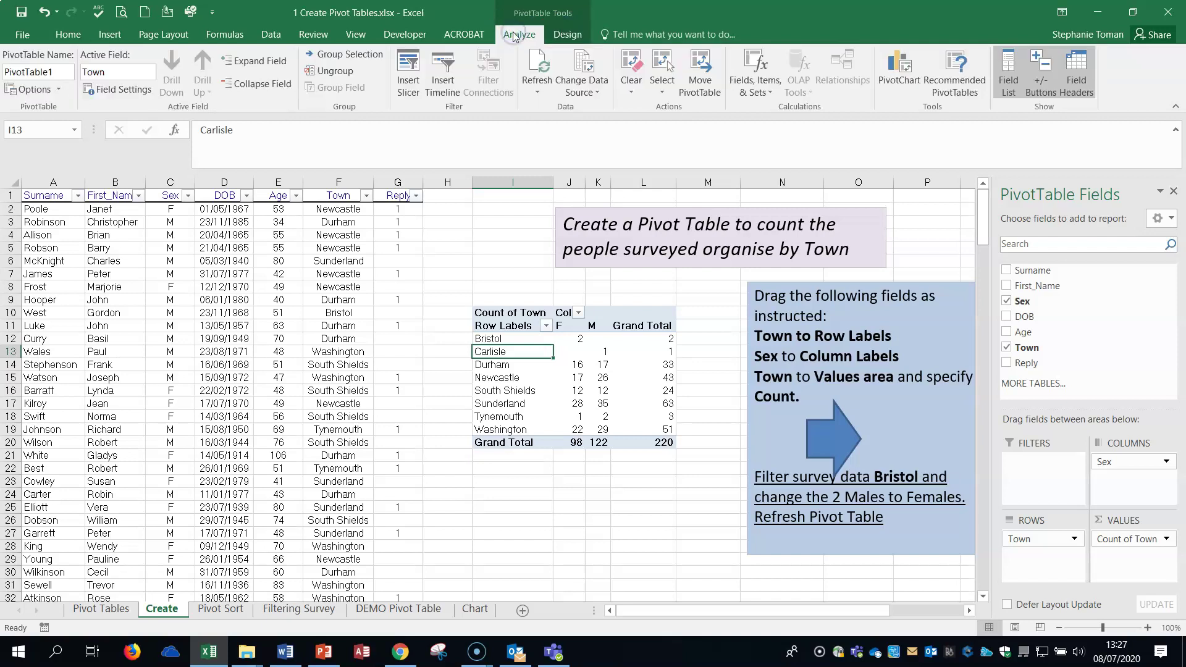
click(910, 75)
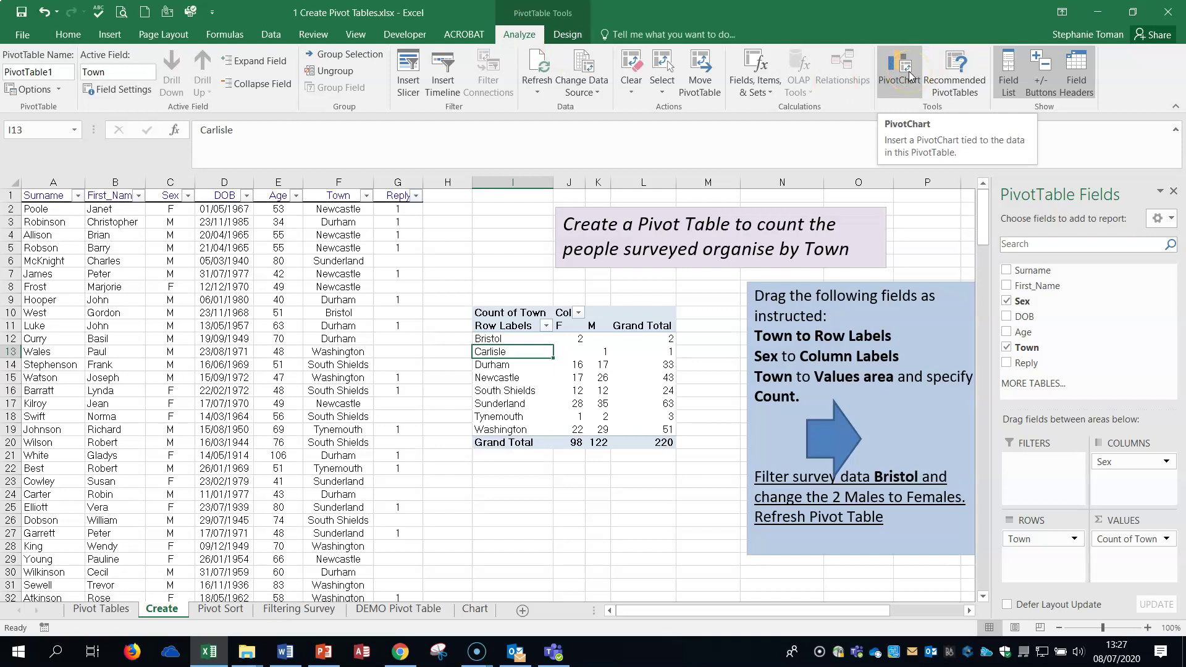
click(910, 75)
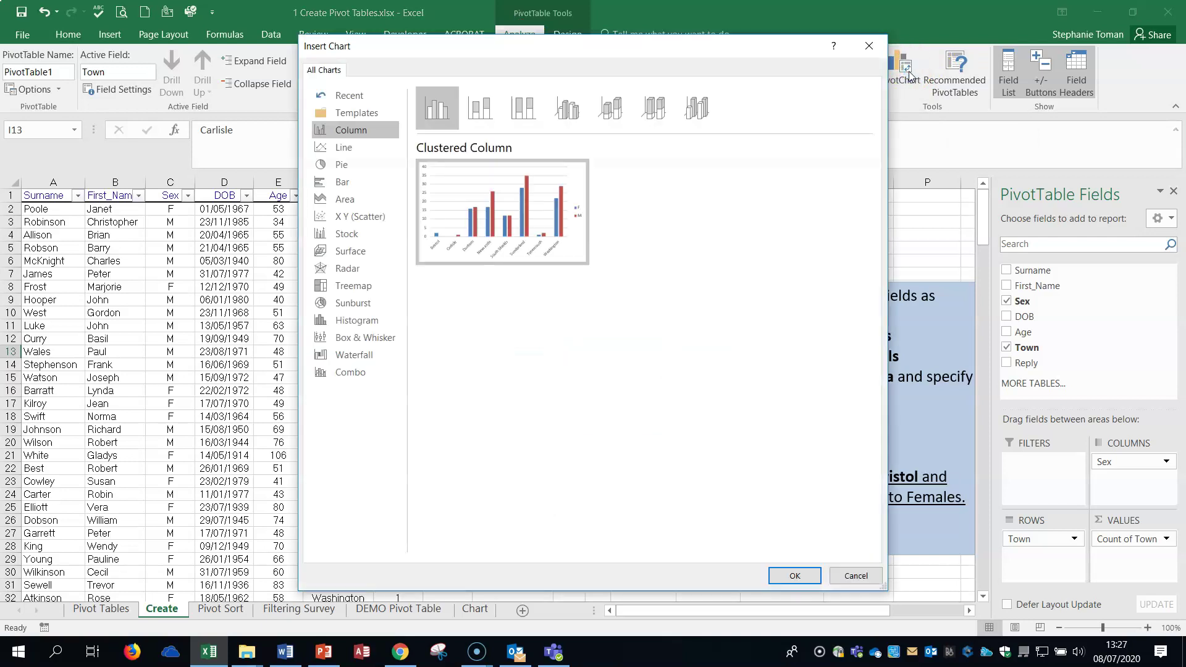
click(869, 46)
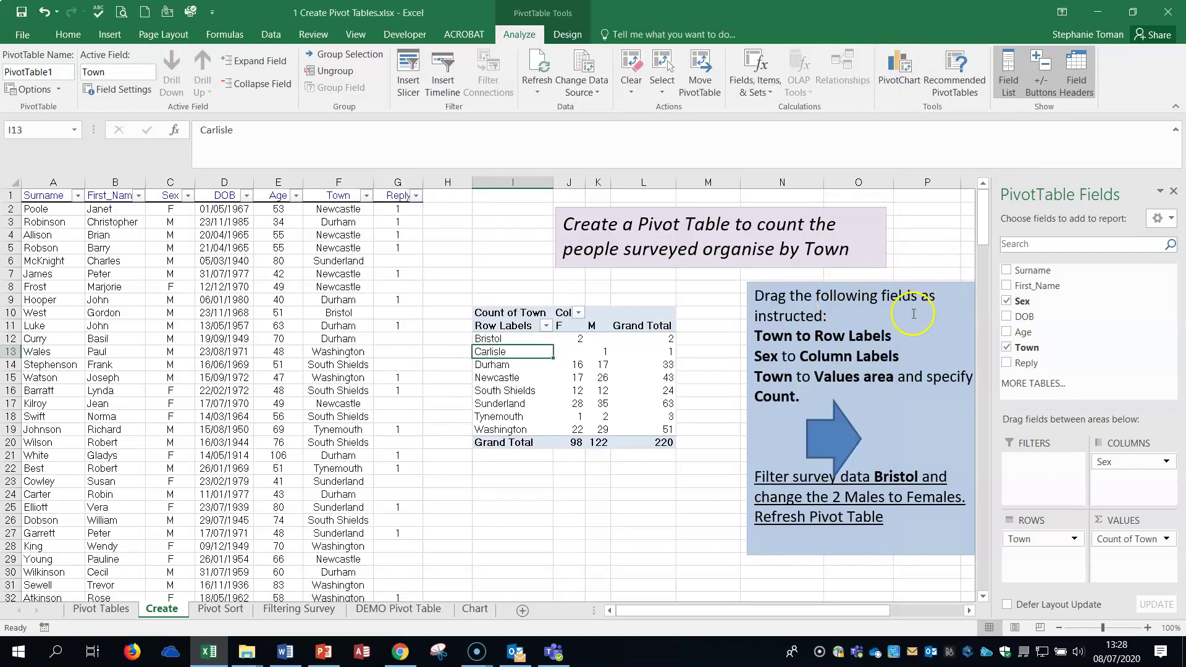
click(1008, 71)
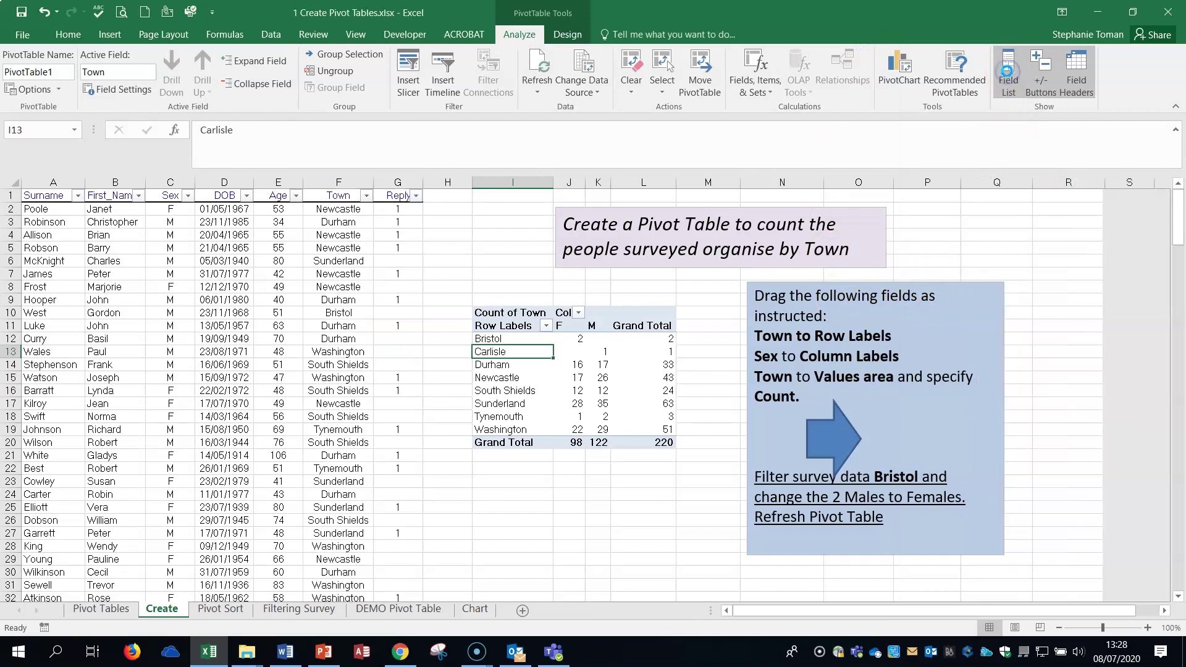
- Reshow the field list, refresh so Bristol reads 1 F and 1 M, and narrow column J
click(1009, 73)
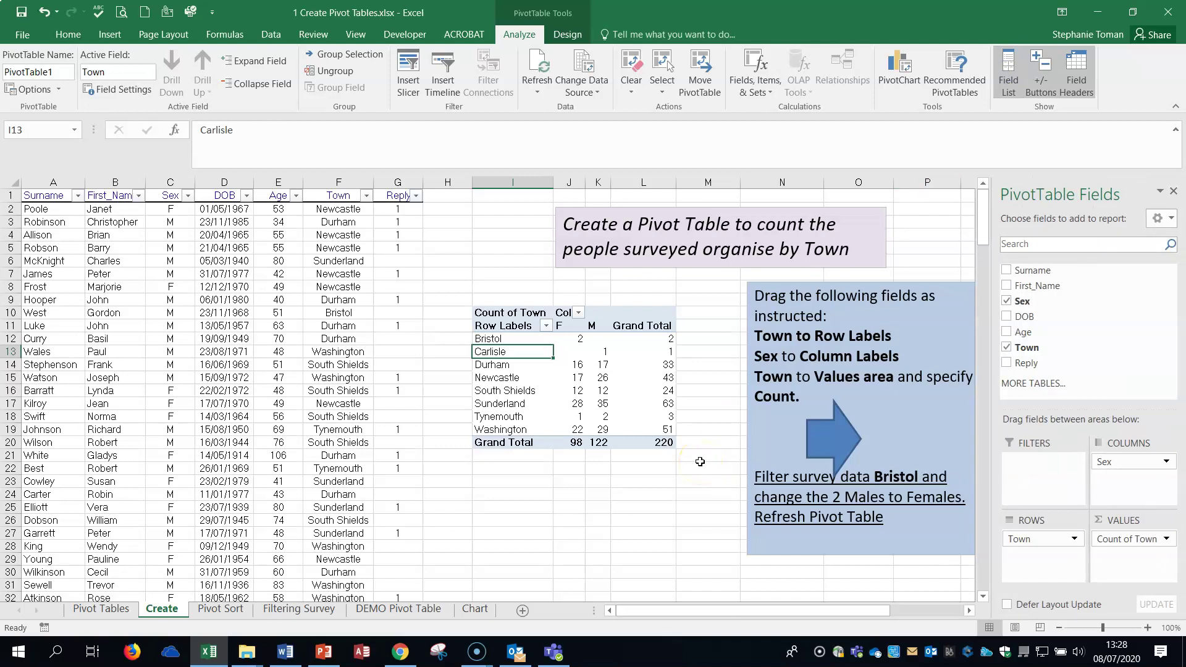
right_click(563, 365)
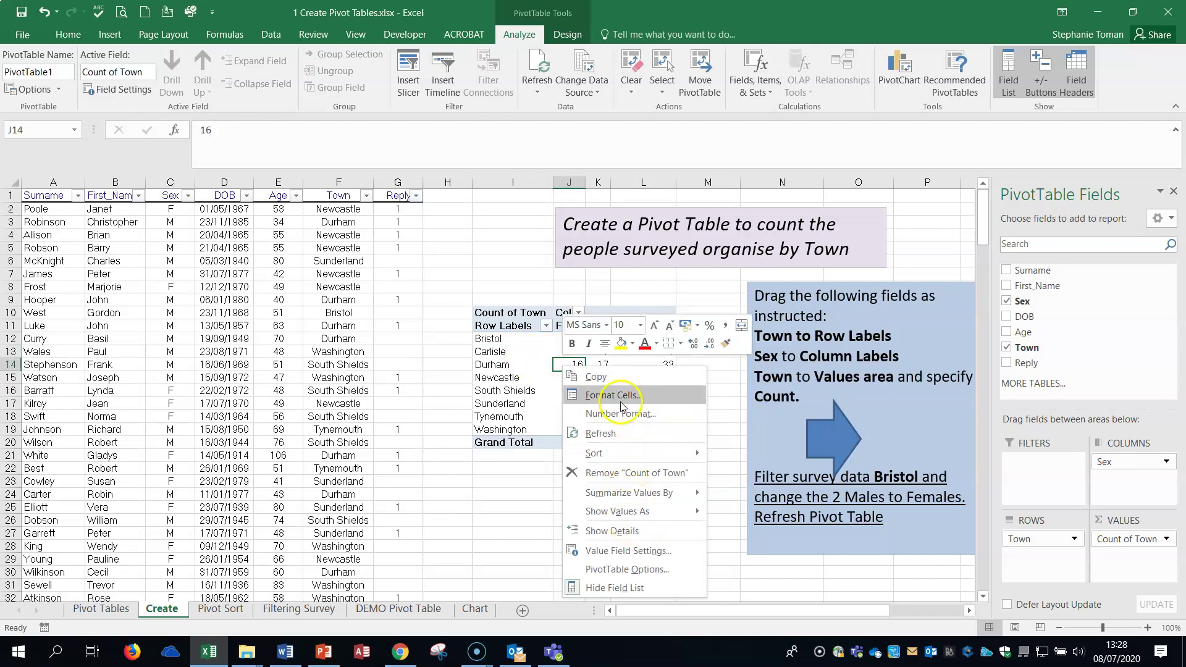
click(619, 431)
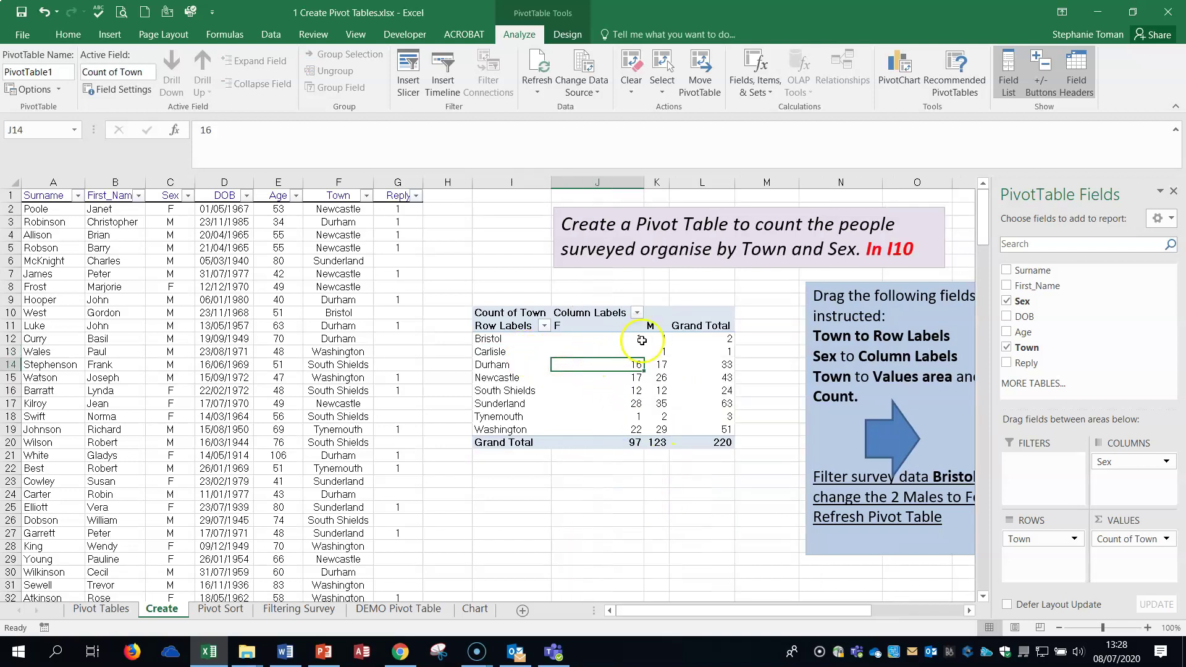
click(637, 339)
click(654, 339)
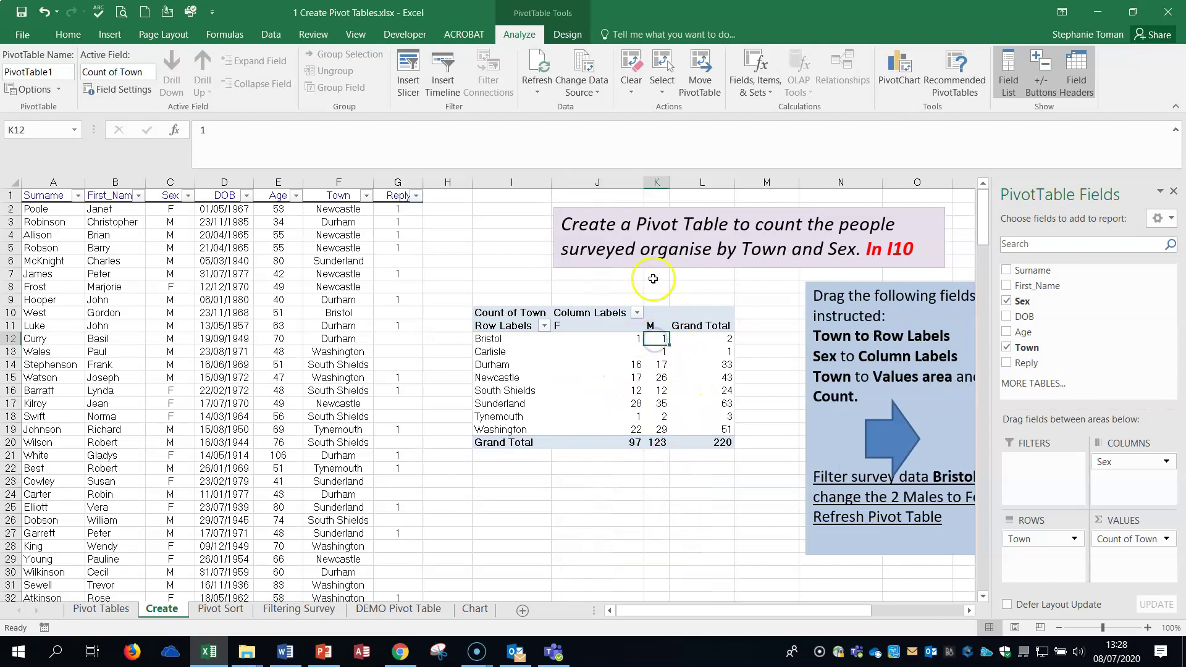
drag(645, 181, 587, 182)
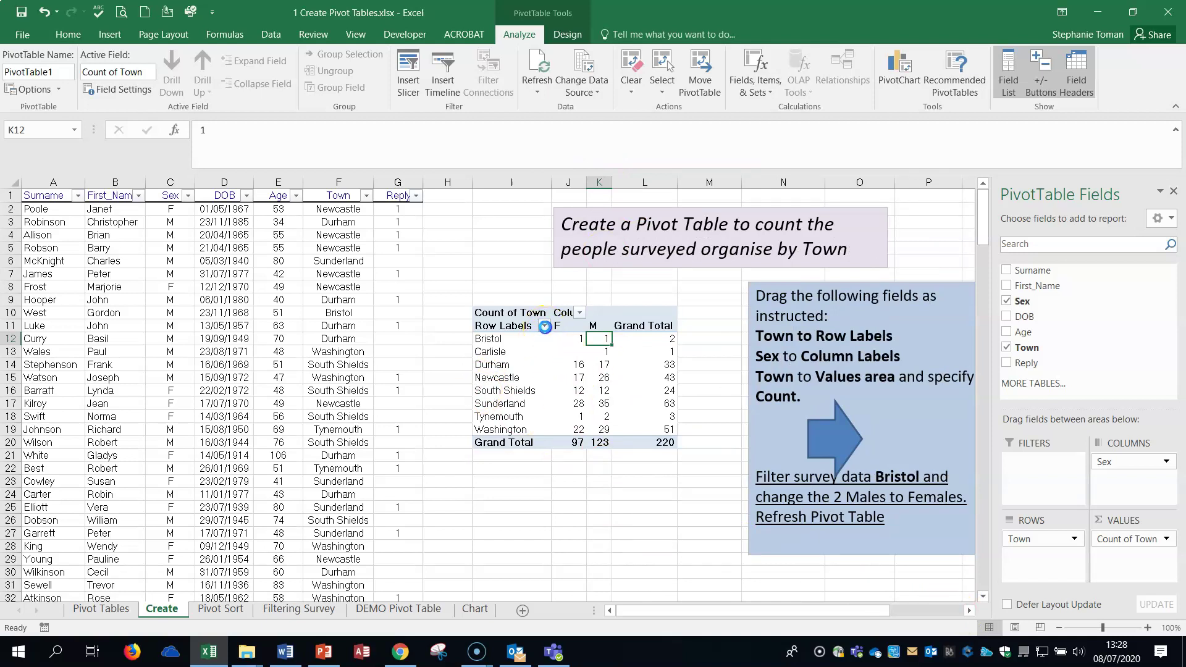
click(545, 328)
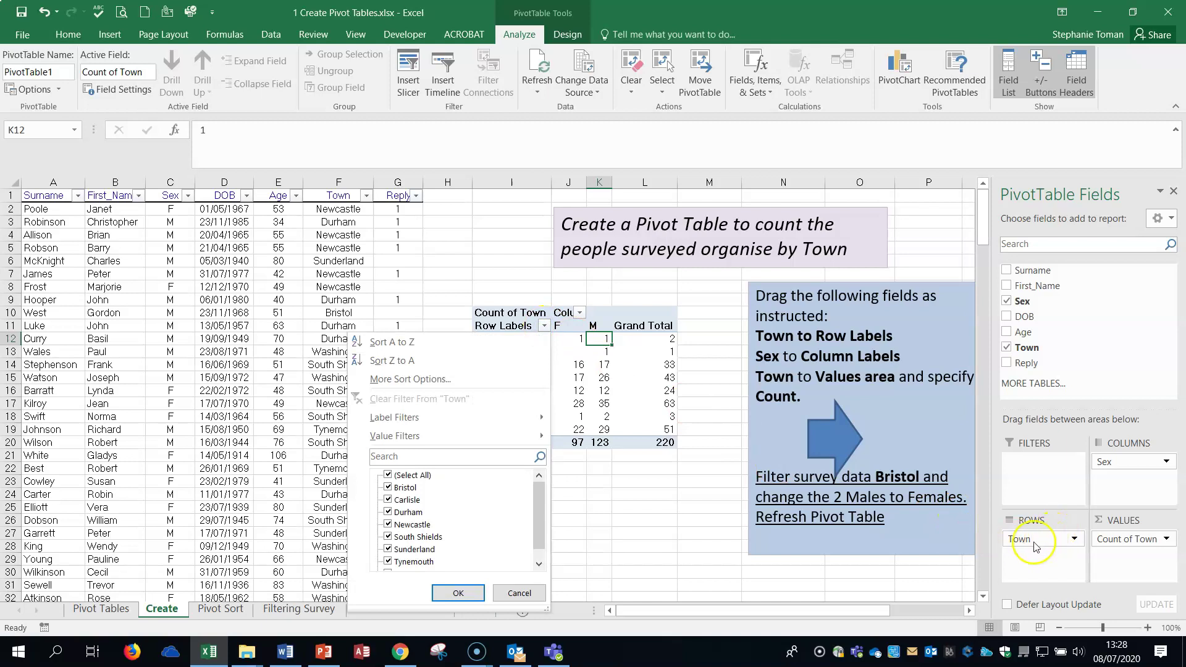
click(388, 512)
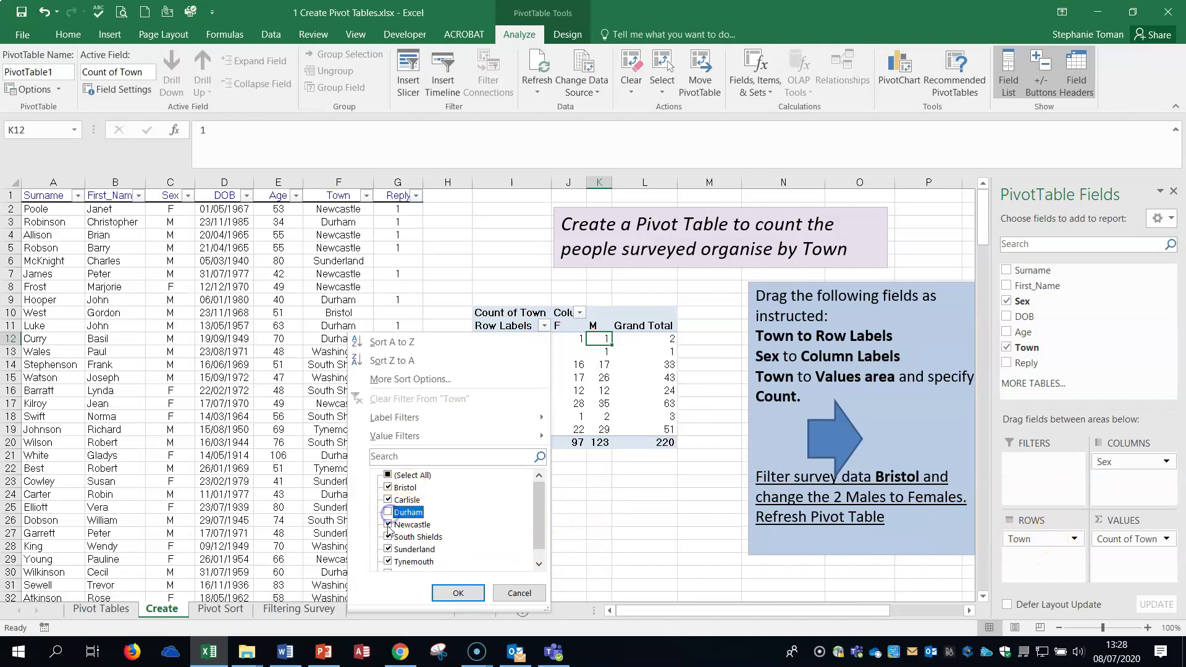
click(388, 524)
click(388, 537)
click(464, 593)
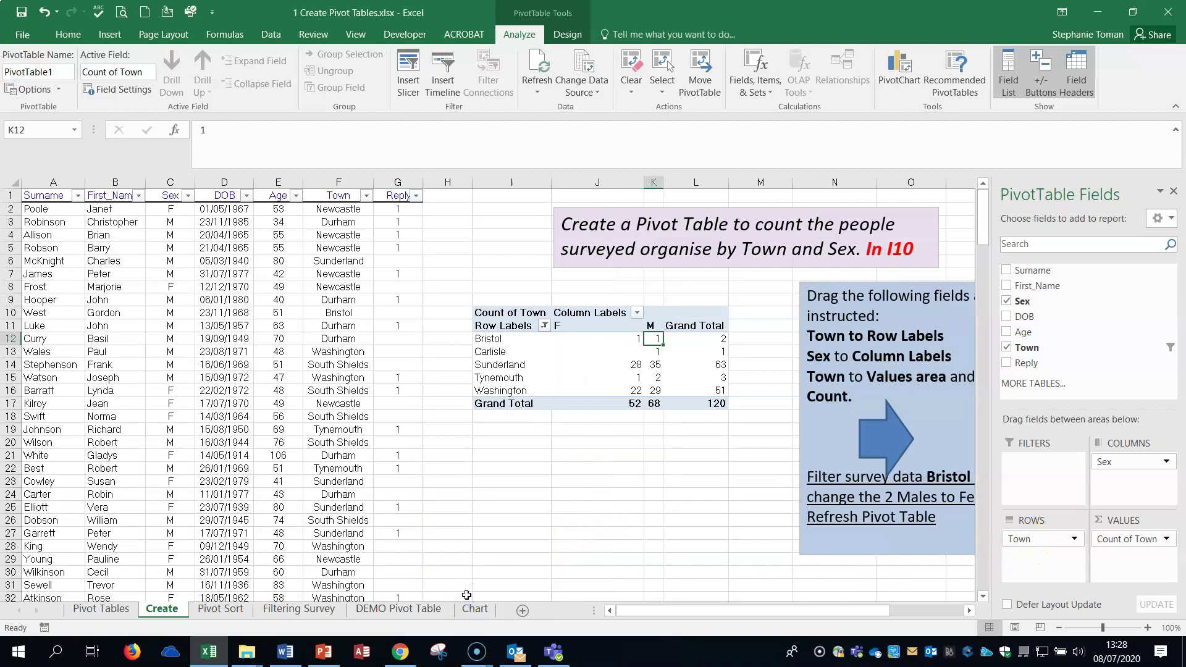
click(494, 579)
click(545, 326)
click(417, 474)
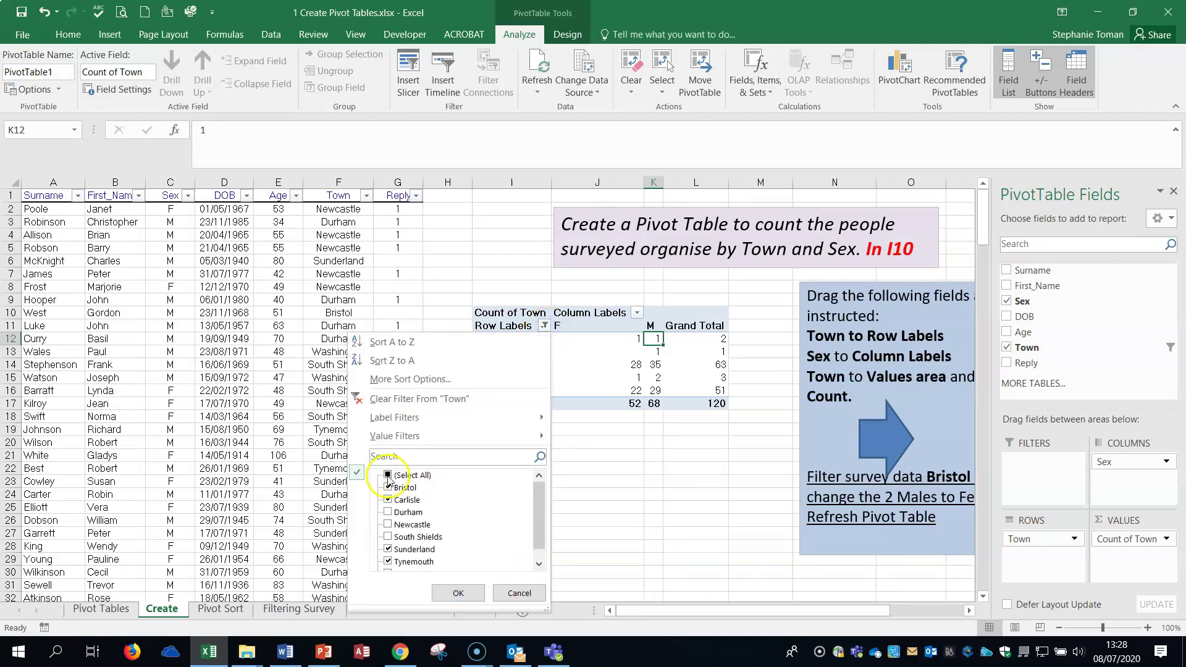
click(458, 593)
- Look through the Pivot Sort, Filtering Survey and DEMO Pivot Table sheets, then return to Create
click(572, 532)
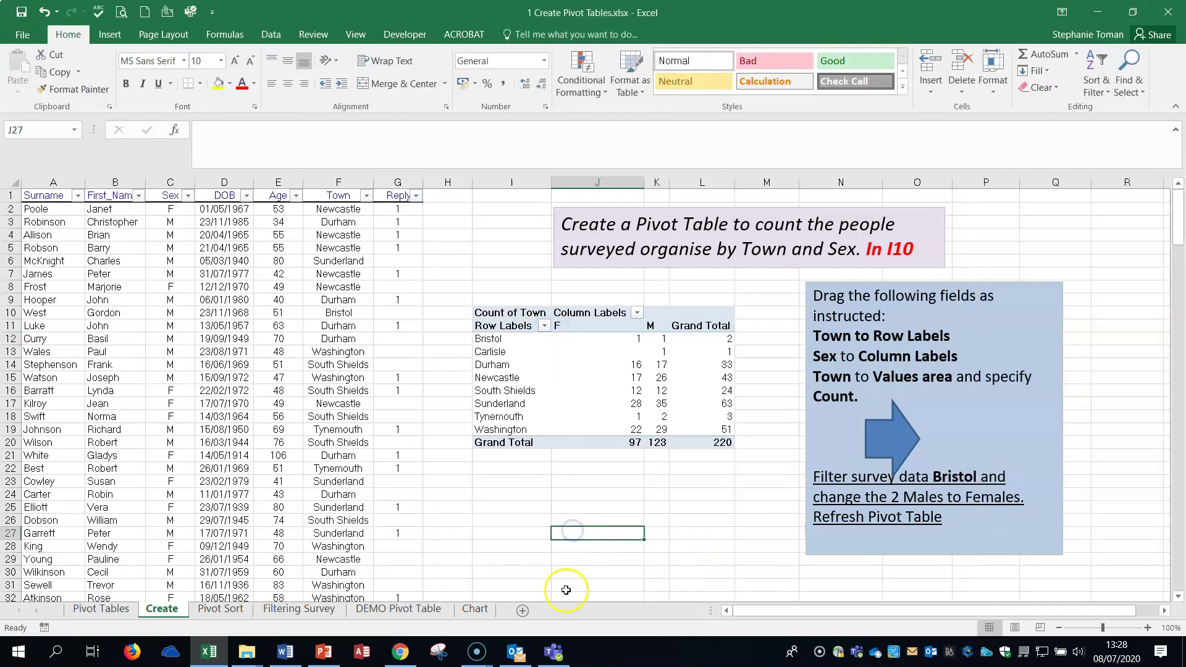
click(227, 610)
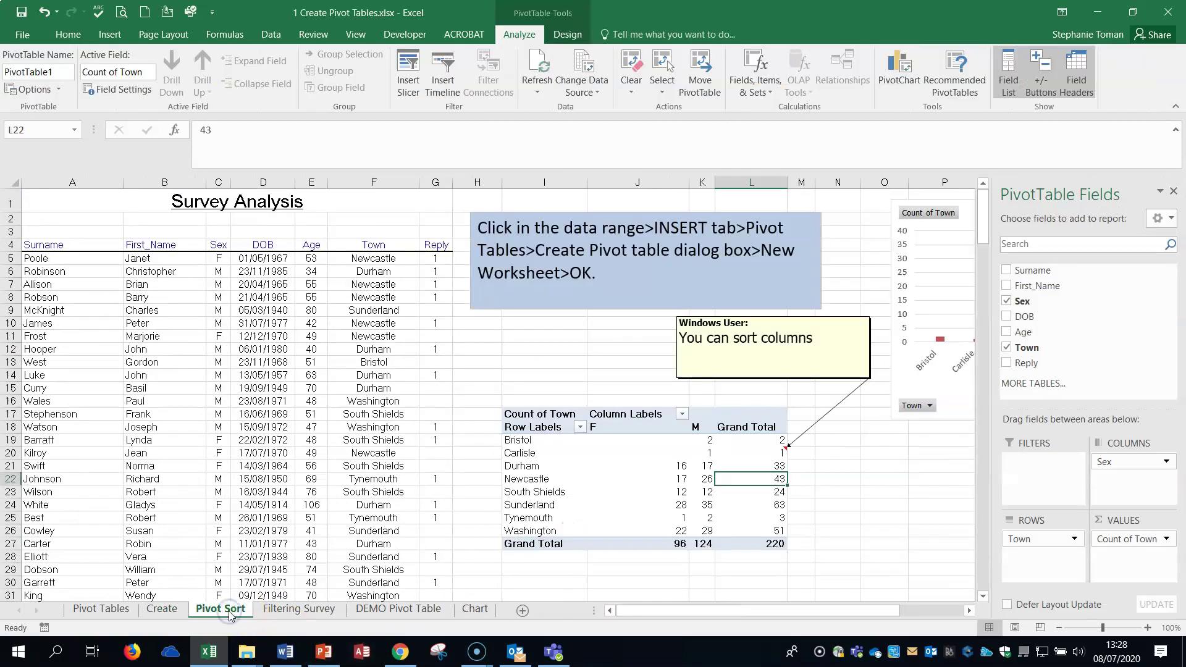
click(299, 611)
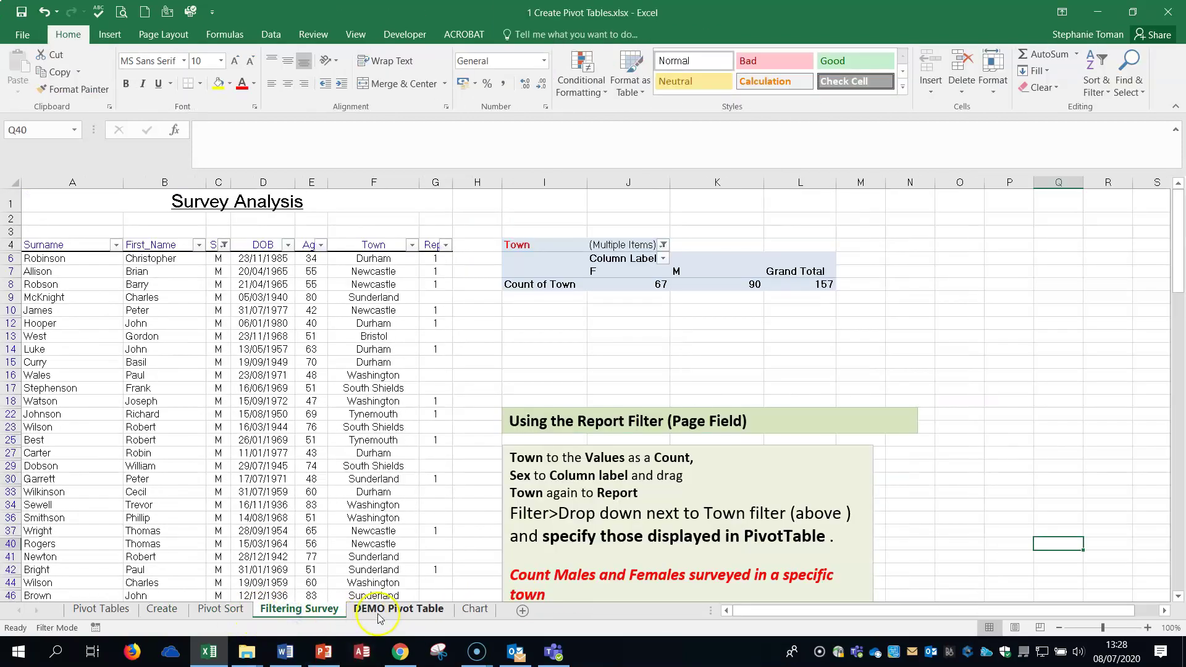
click(380, 610)
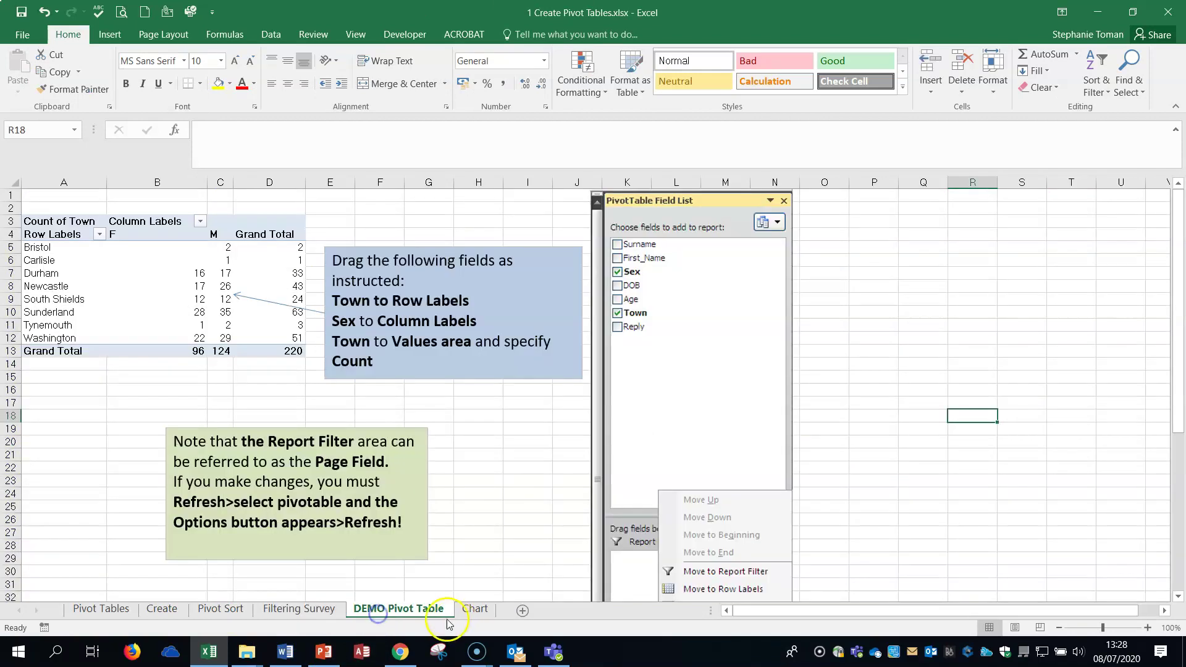
click(209, 610)
click(229, 618)
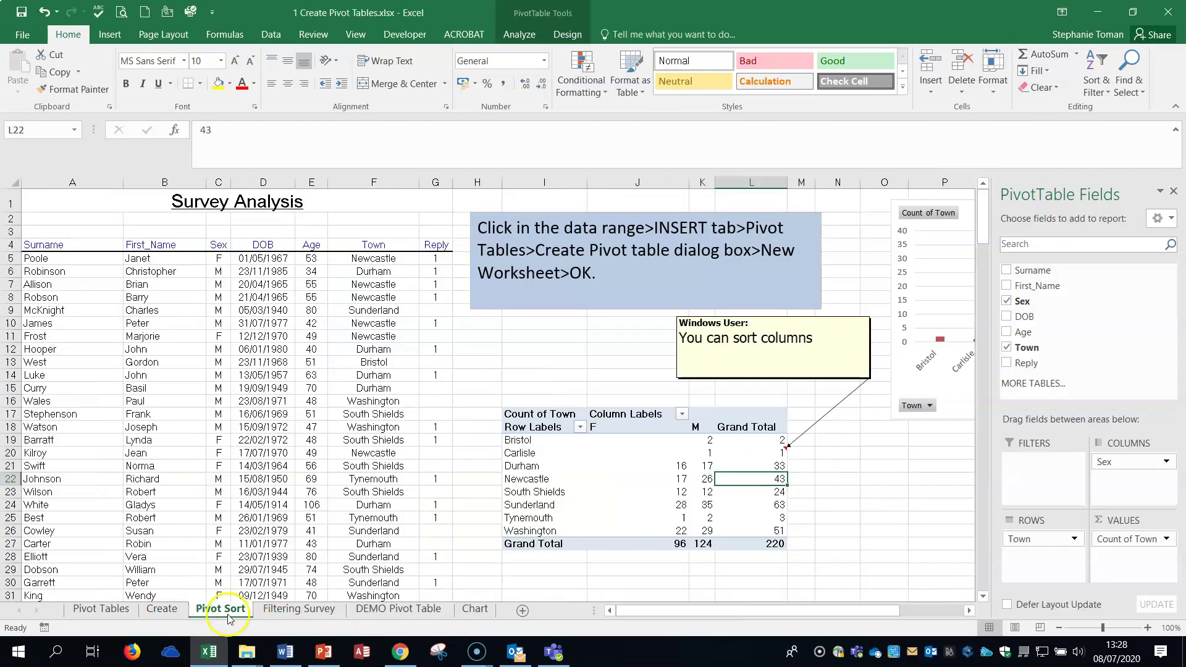
click(163, 611)
- Sort towns by Grand Total largest first, then smallest first, from Carlisle 1 to Sunderland 63
click(707, 340)
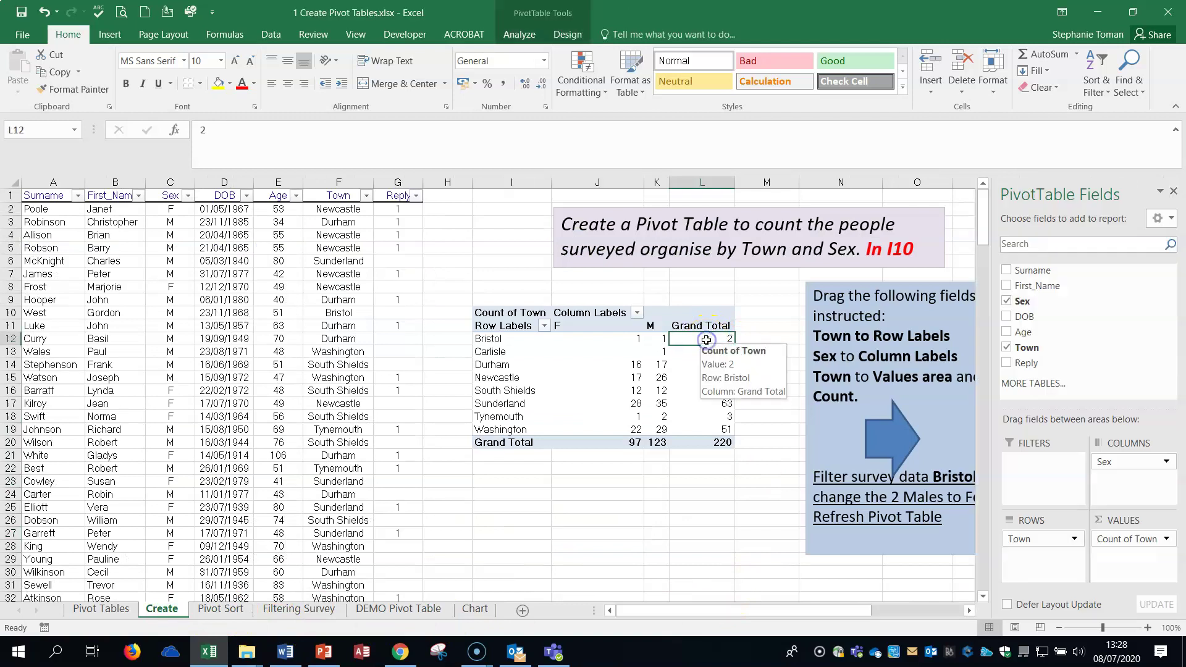
click(1096, 86)
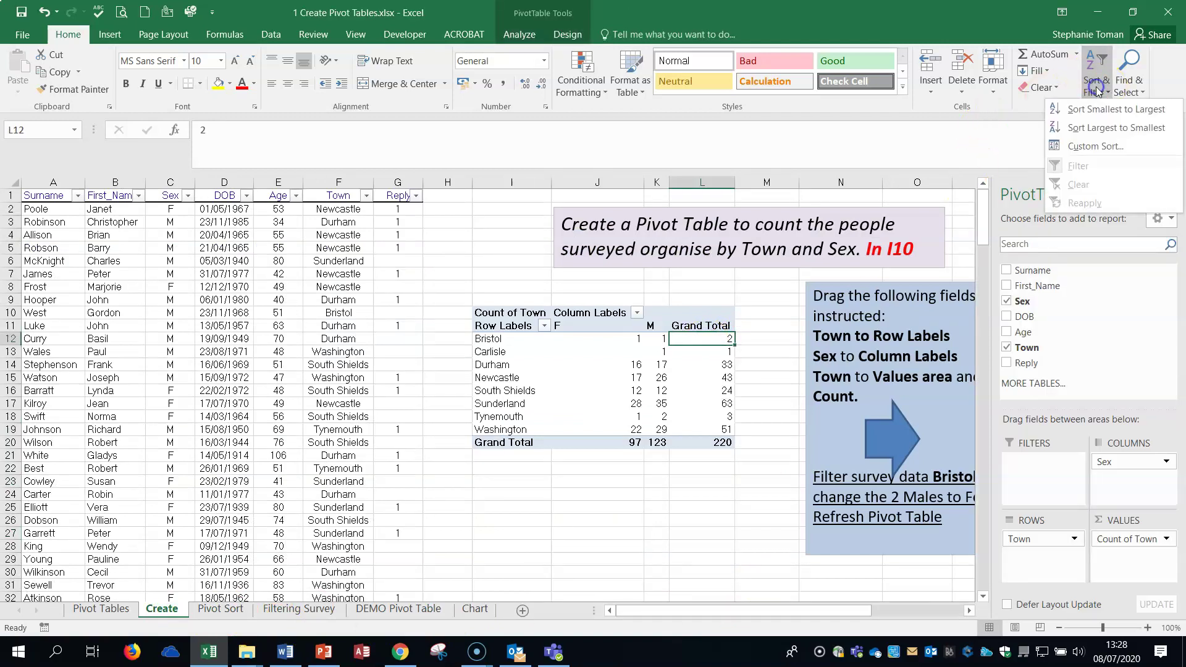
click(1100, 129)
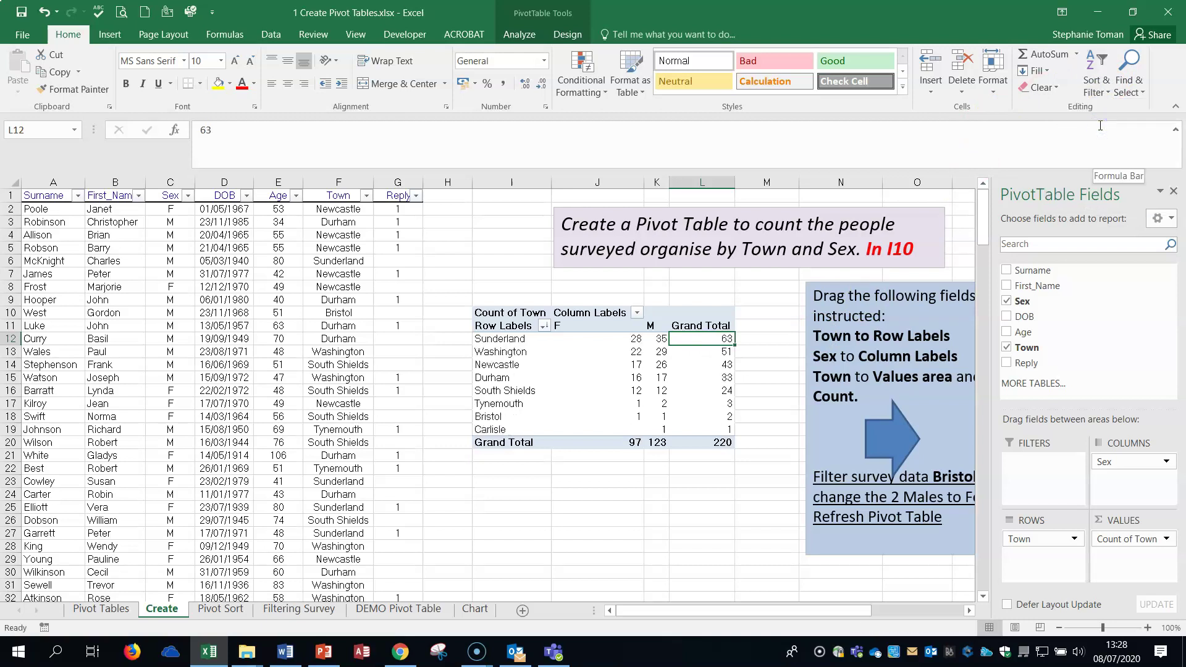
click(1097, 83)
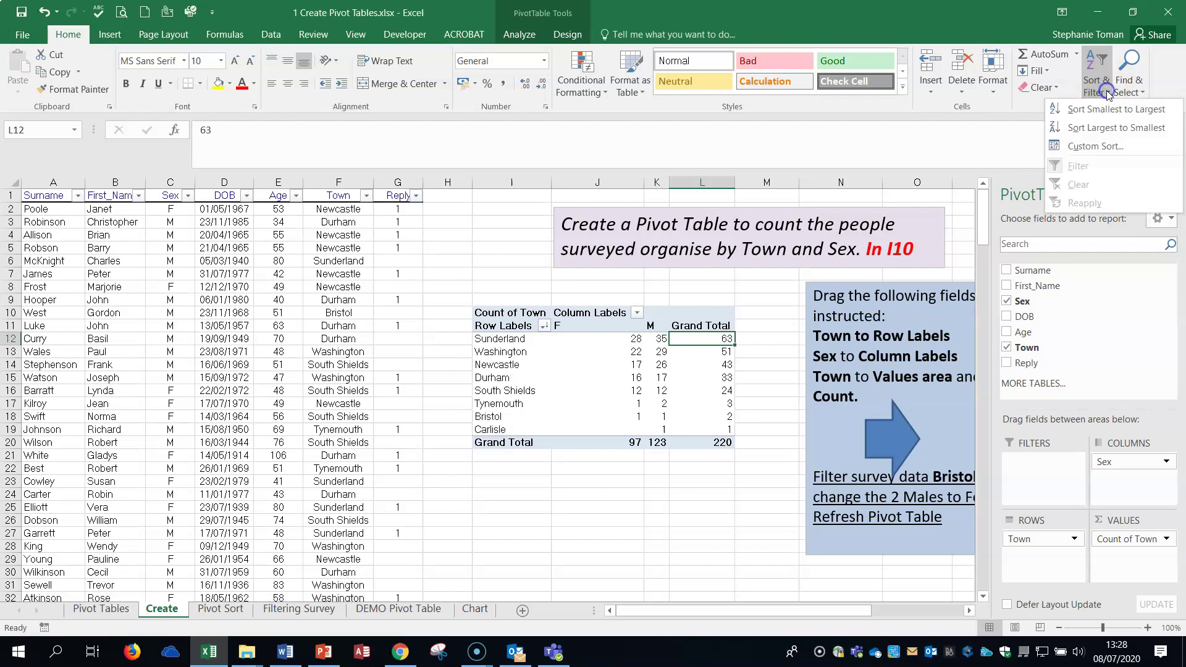
click(1111, 111)
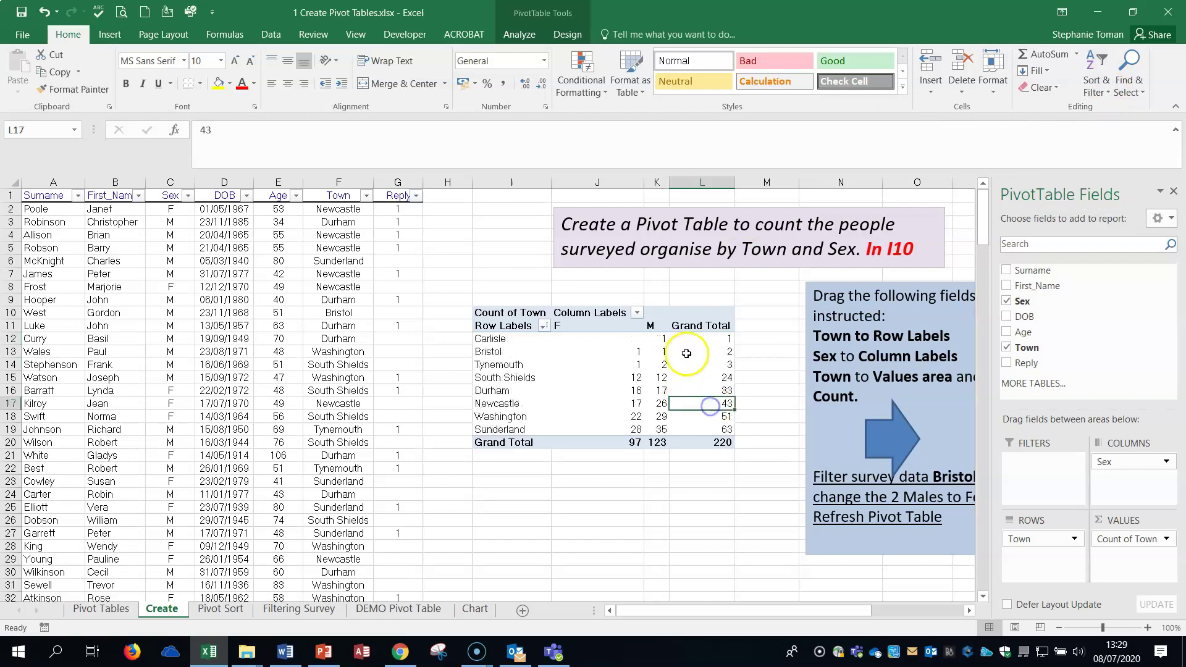
click(714, 365)
click(721, 406)
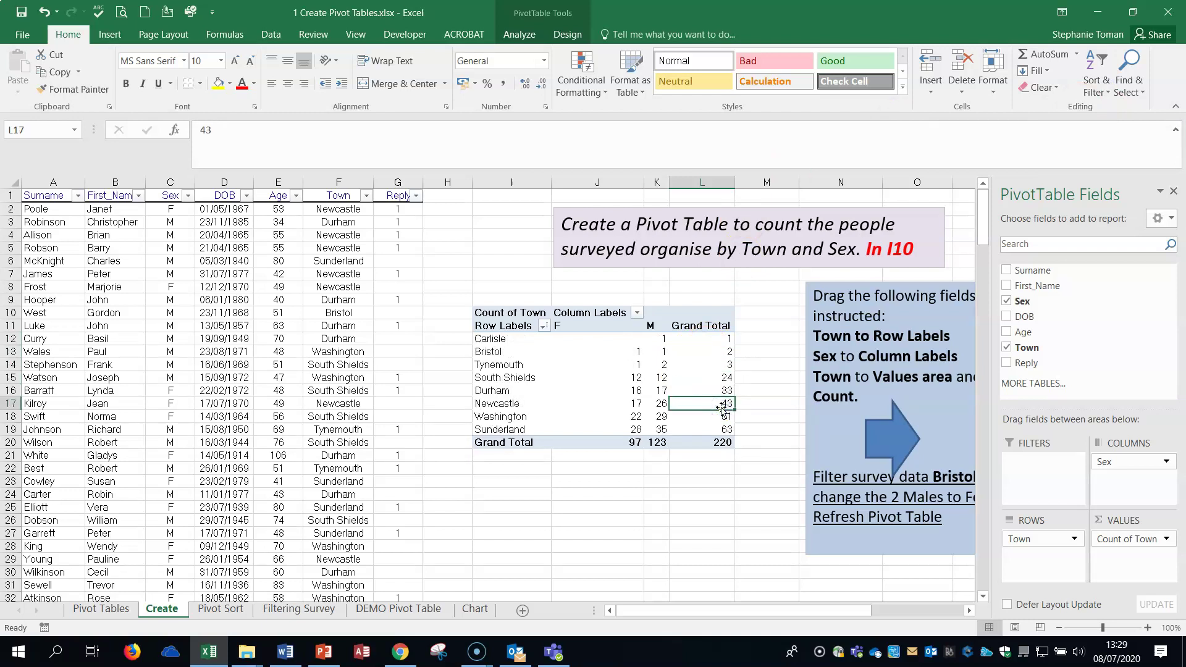
- Open 2 Grouping.xlsx, whose pivot groups Durham, Sunderland and Washington as Wearside
click(720, 403)
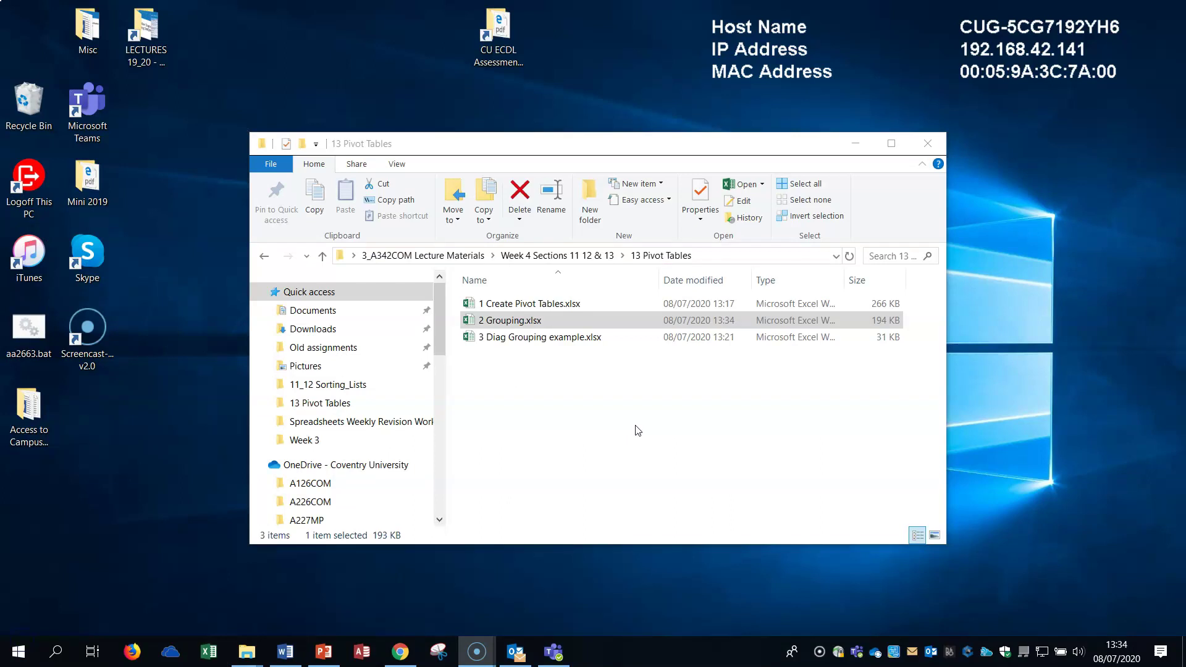
click(510, 325)
double_click(511, 324)
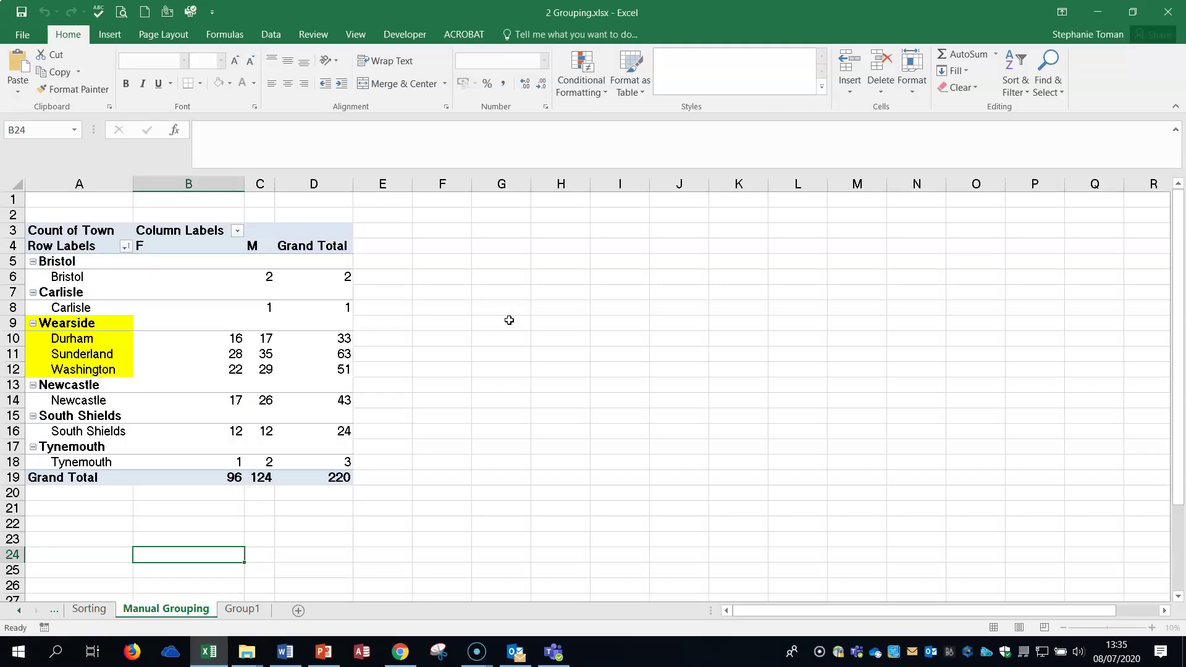
- Check the Grand Total cells D6 and D10 on the Sorting sheet, then return to Manual Grouping
click(89, 609)
click(356, 278)
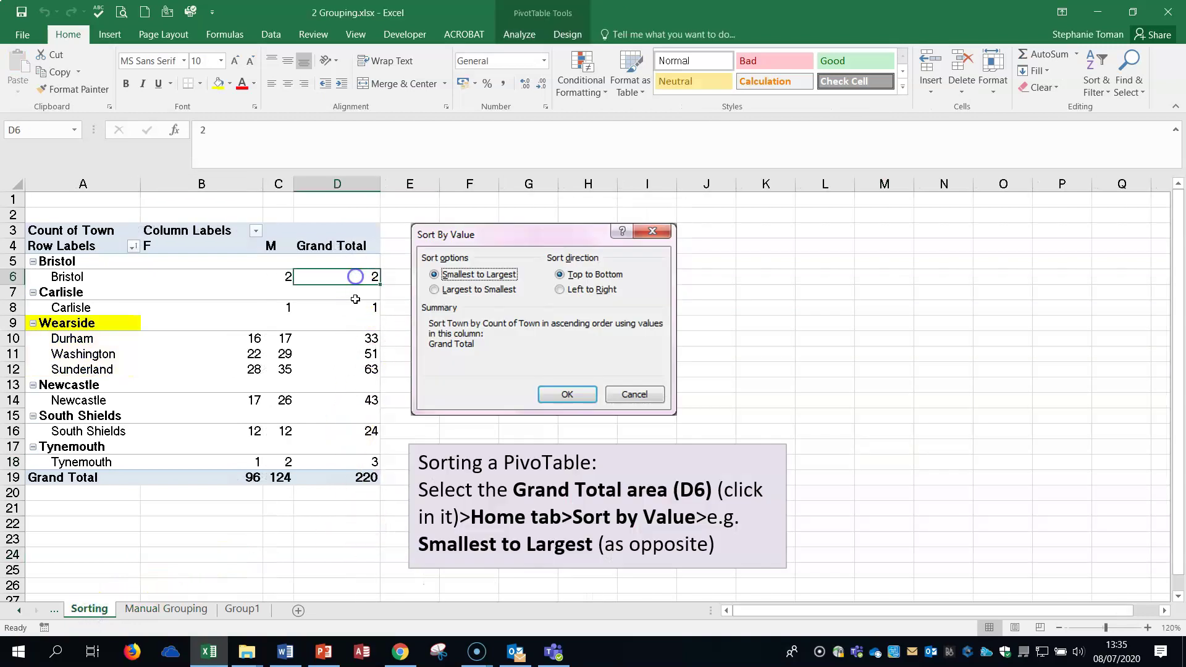
click(363, 341)
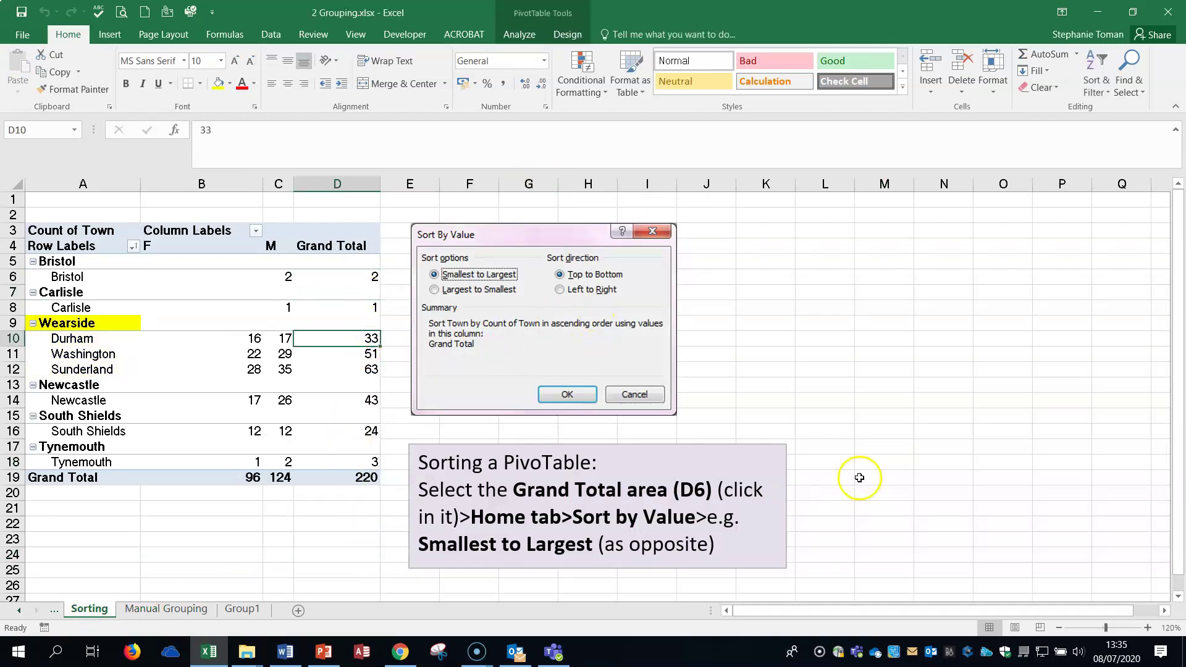
click(160, 609)
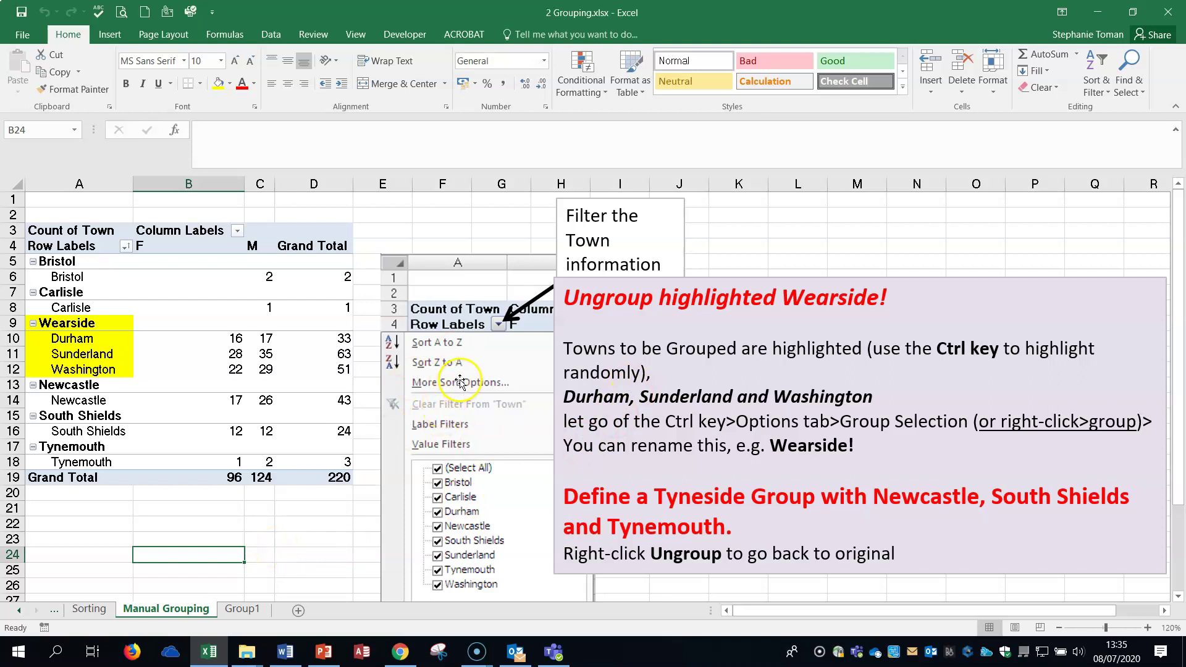
- Ungroup the Wearside label so all eight towns, totalling 220, are listed individually
click(126, 247)
click(128, 249)
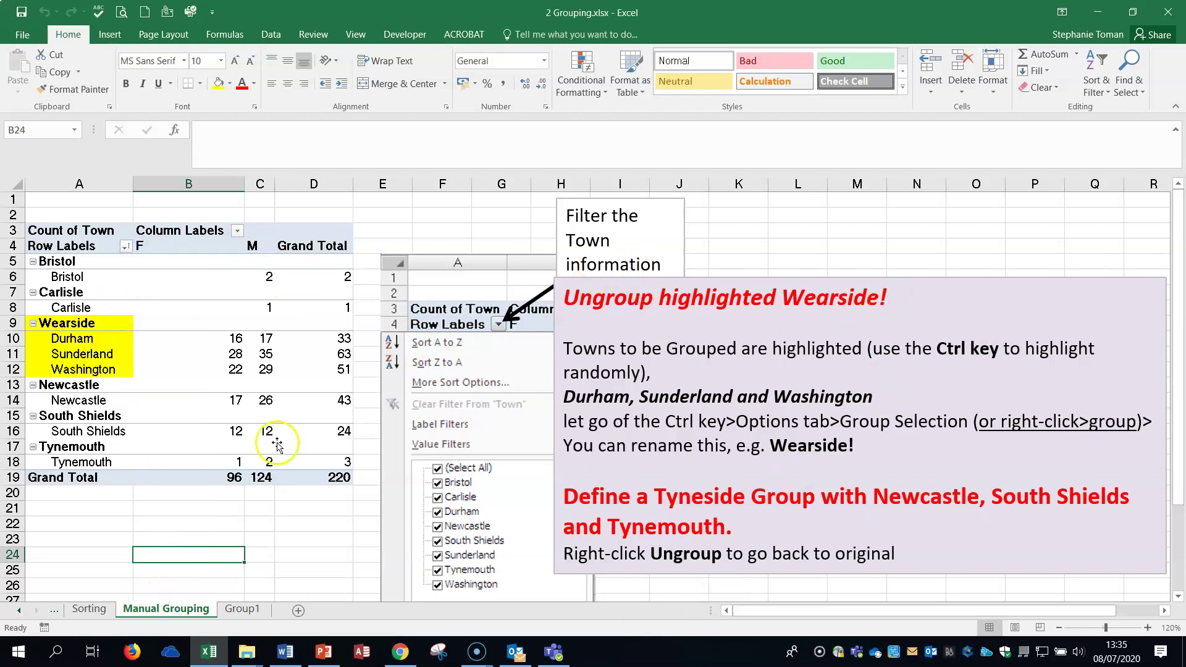
right_click(83, 356)
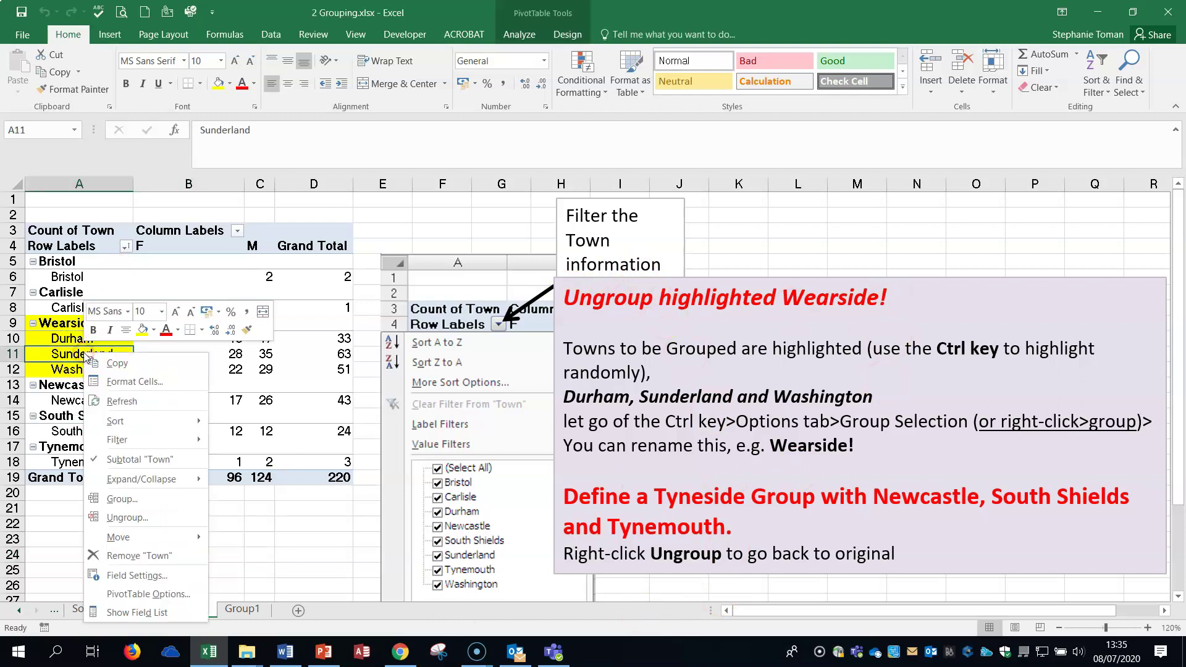
click(151, 522)
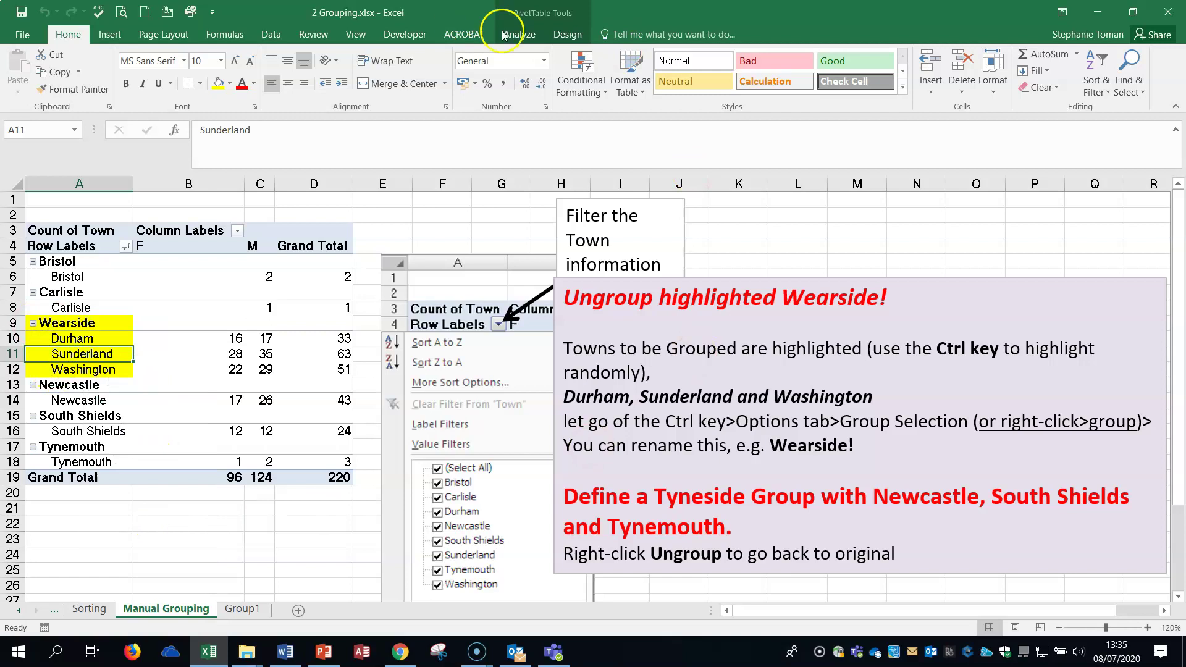
click(525, 34)
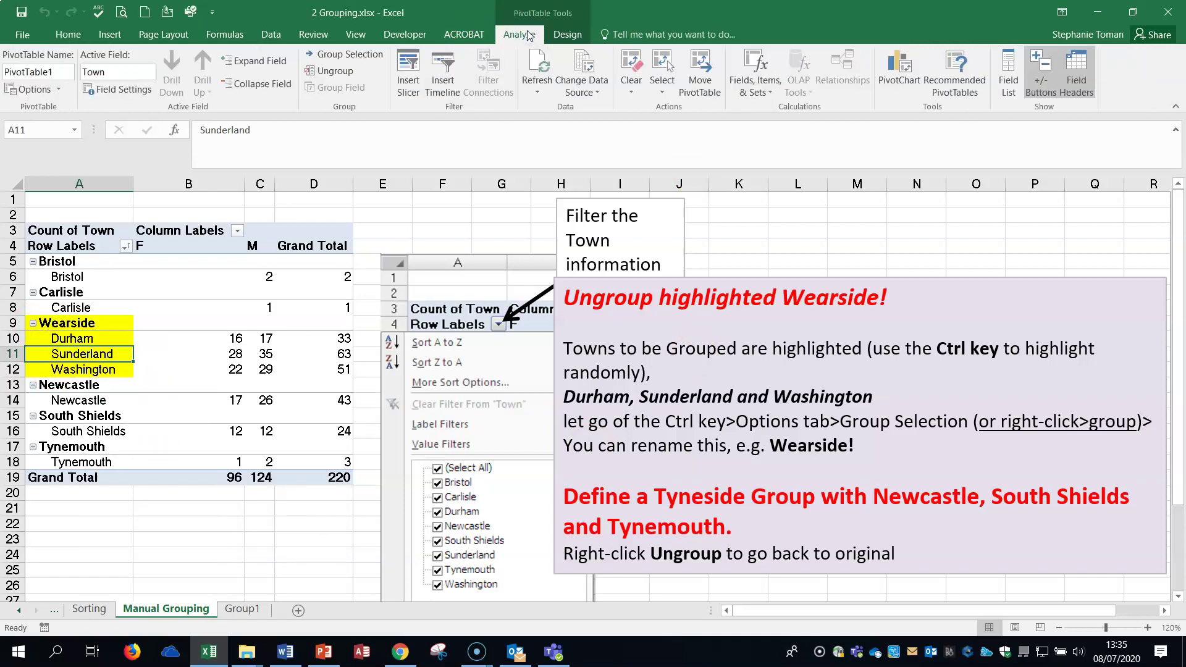
click(346, 72)
click(97, 324)
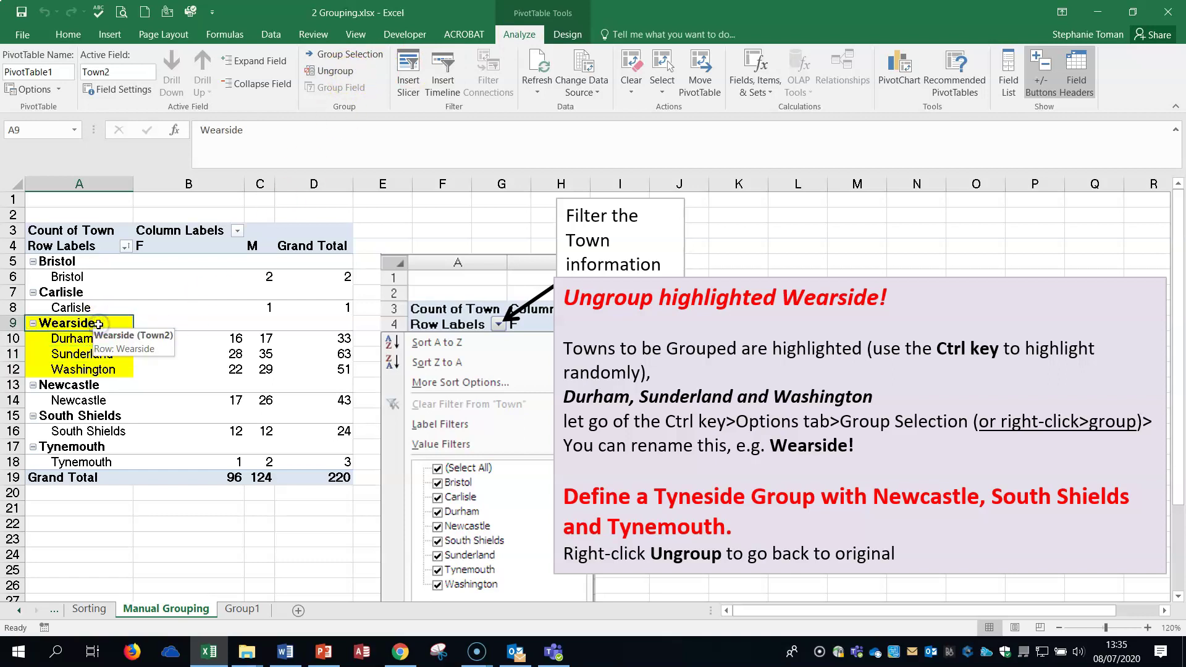
right_click(99, 324)
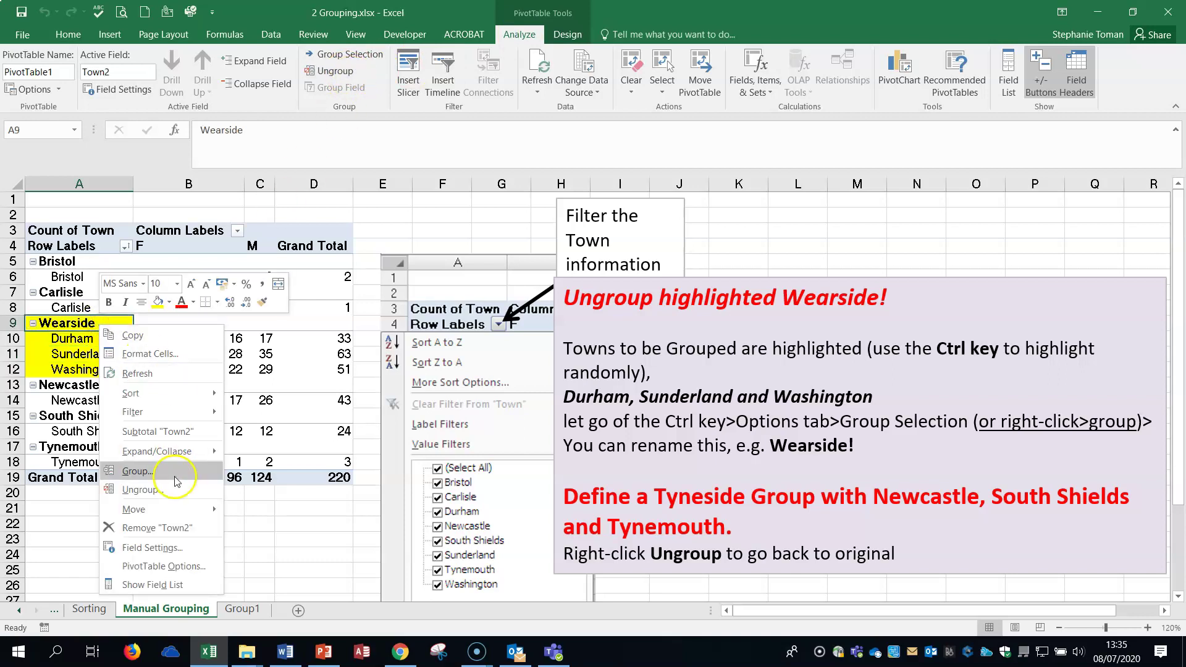
click(148, 490)
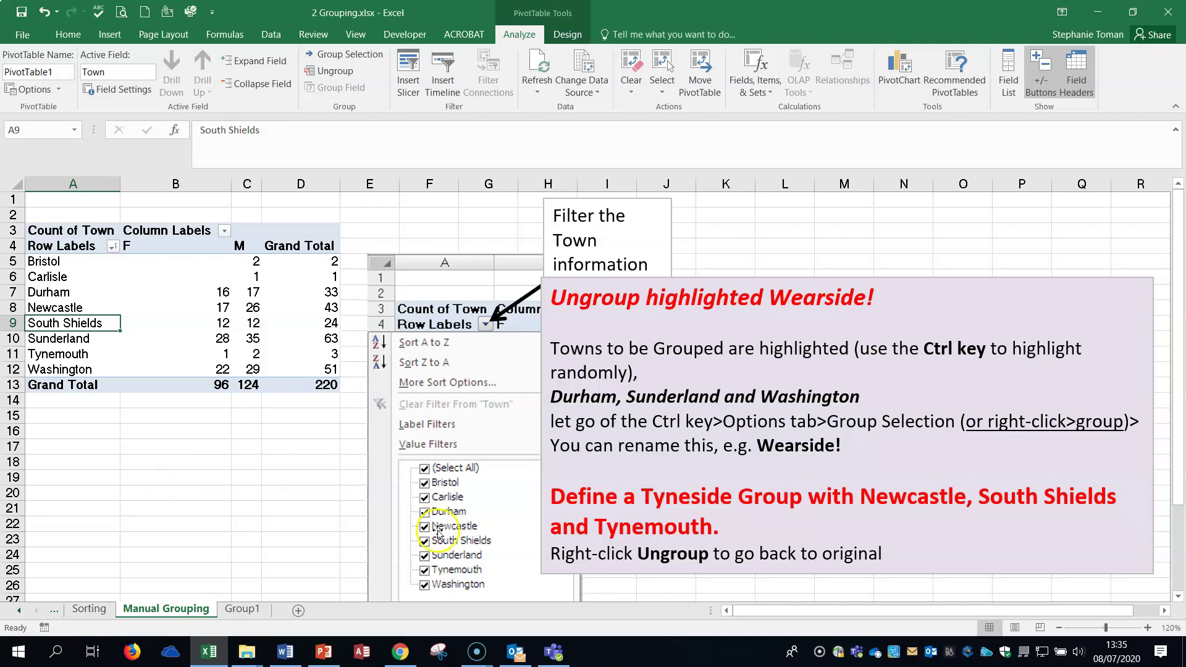
- Select Newcastle, South Shields and Tynemouth and group them into a new pivot group
drag(552, 494, 721, 517)
click(989, 545)
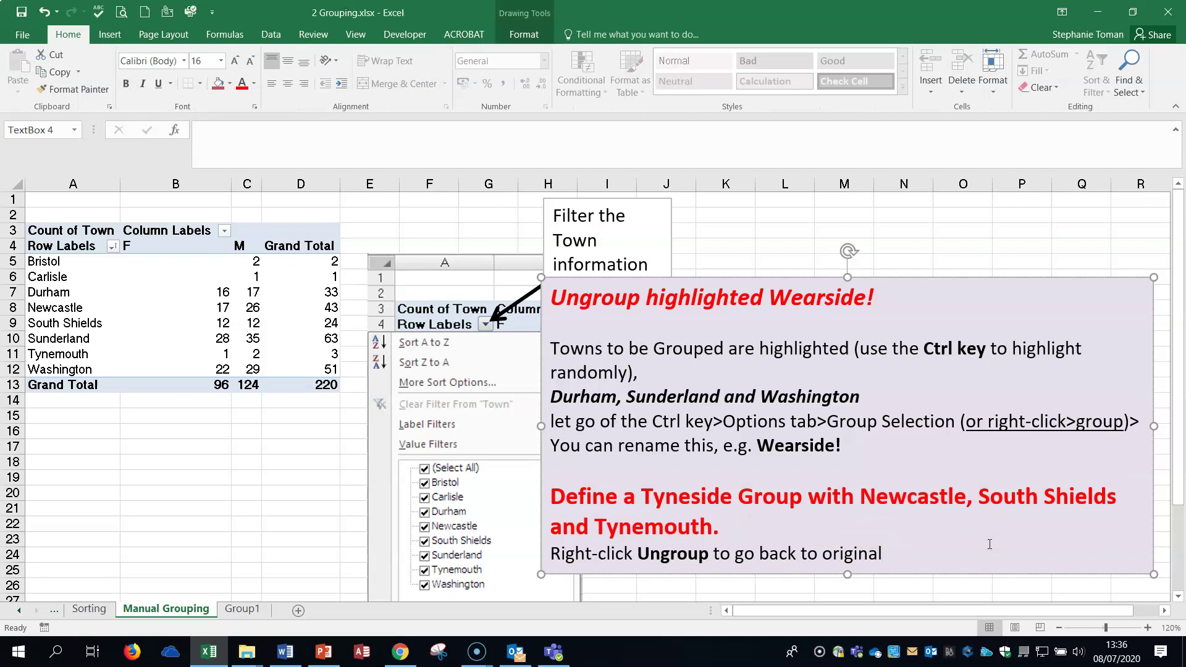
click(59, 308)
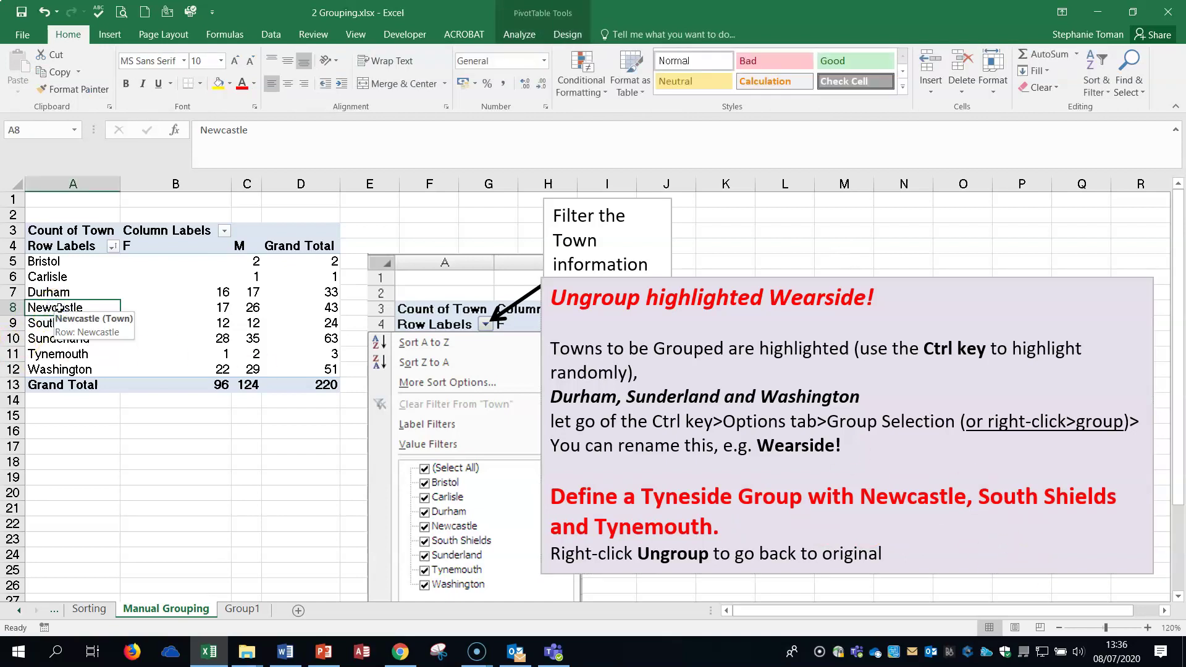
ctrl+click(55, 322)
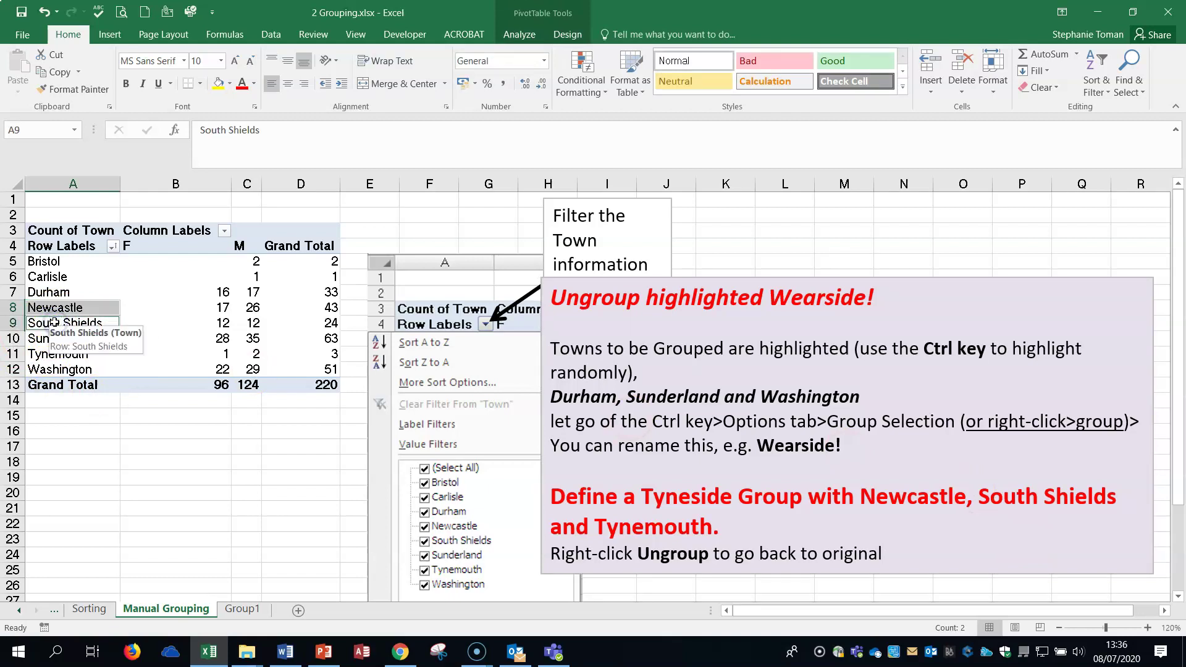
ctrl+click(54, 354)
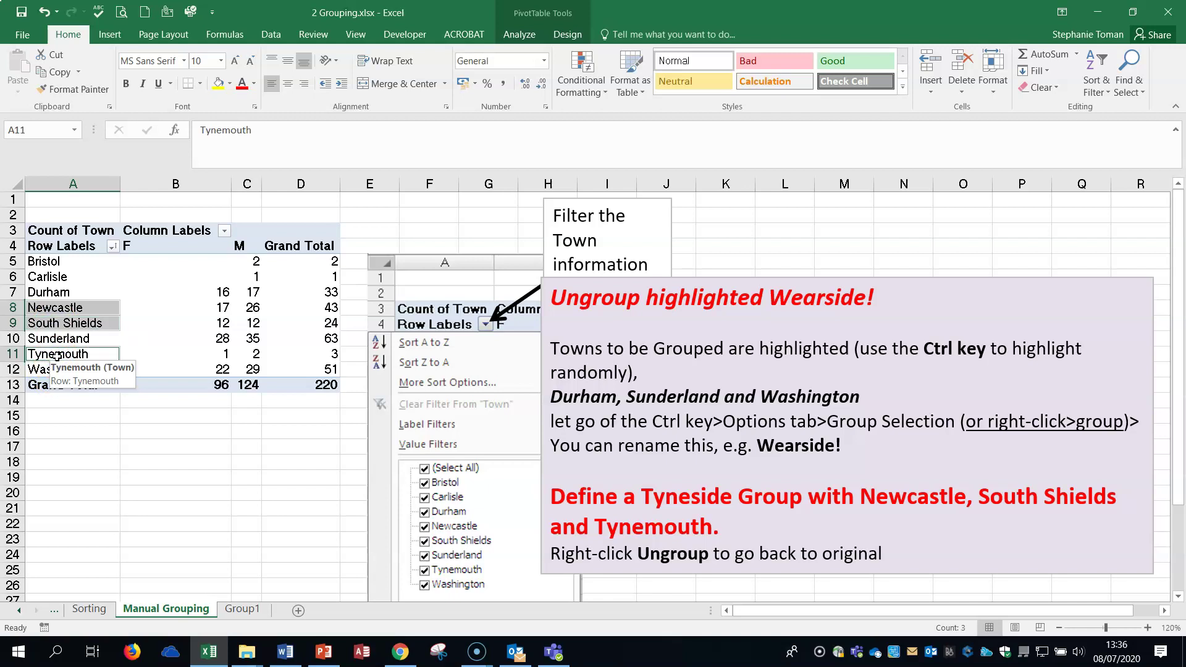
right_click(57, 356)
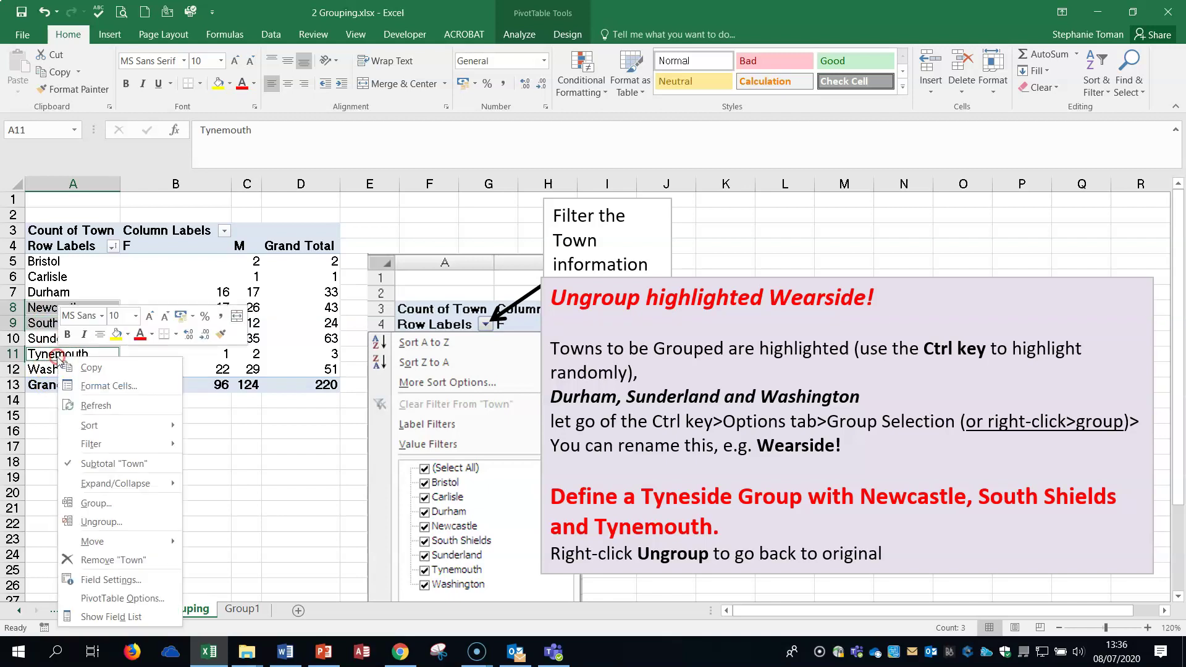
click(139, 509)
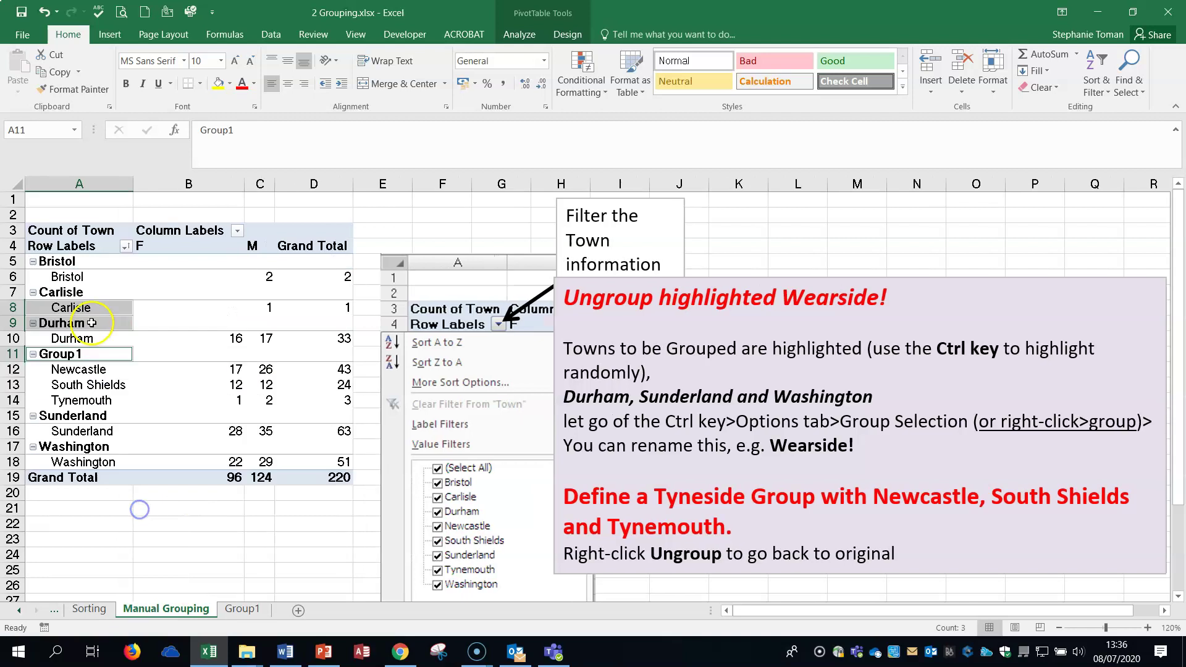
- Rename the new Group1 label to Tyneside and test collapsing and expanding it
click(66, 354)
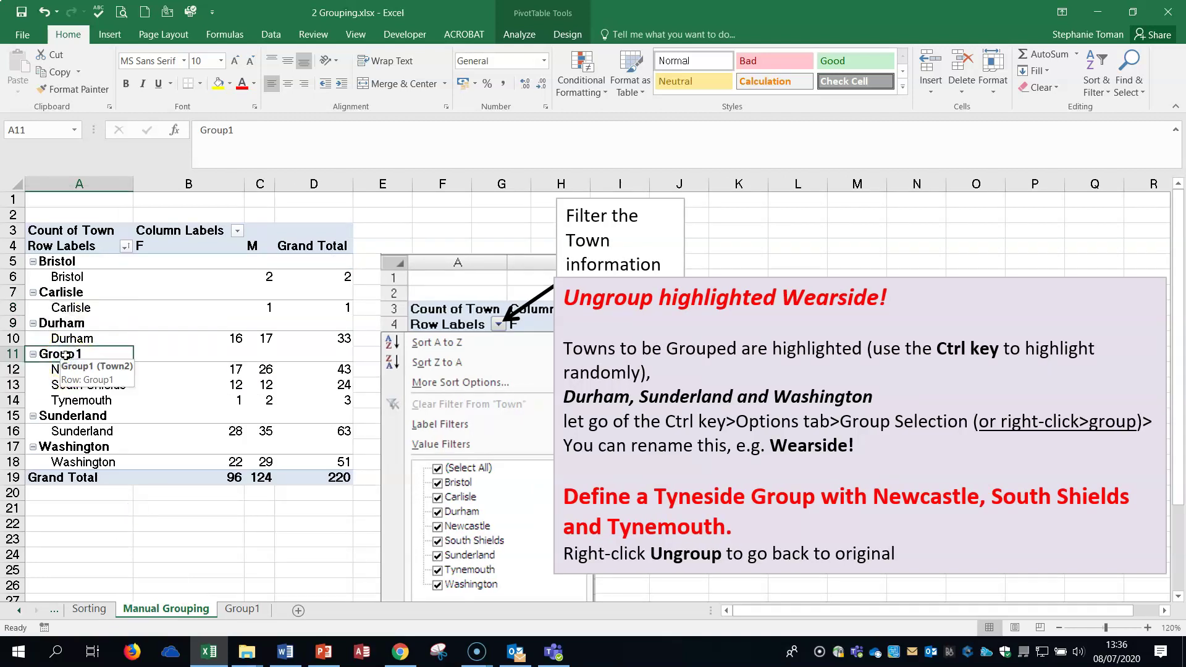
text(Tyne)
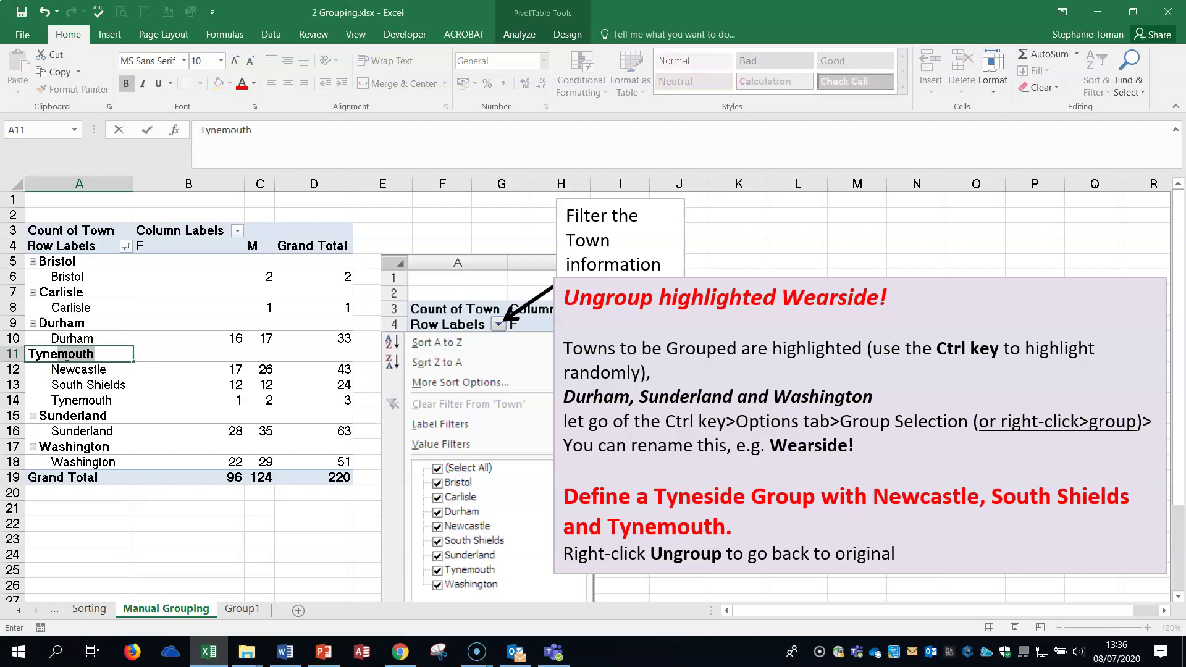
text(side)
click(220, 560)
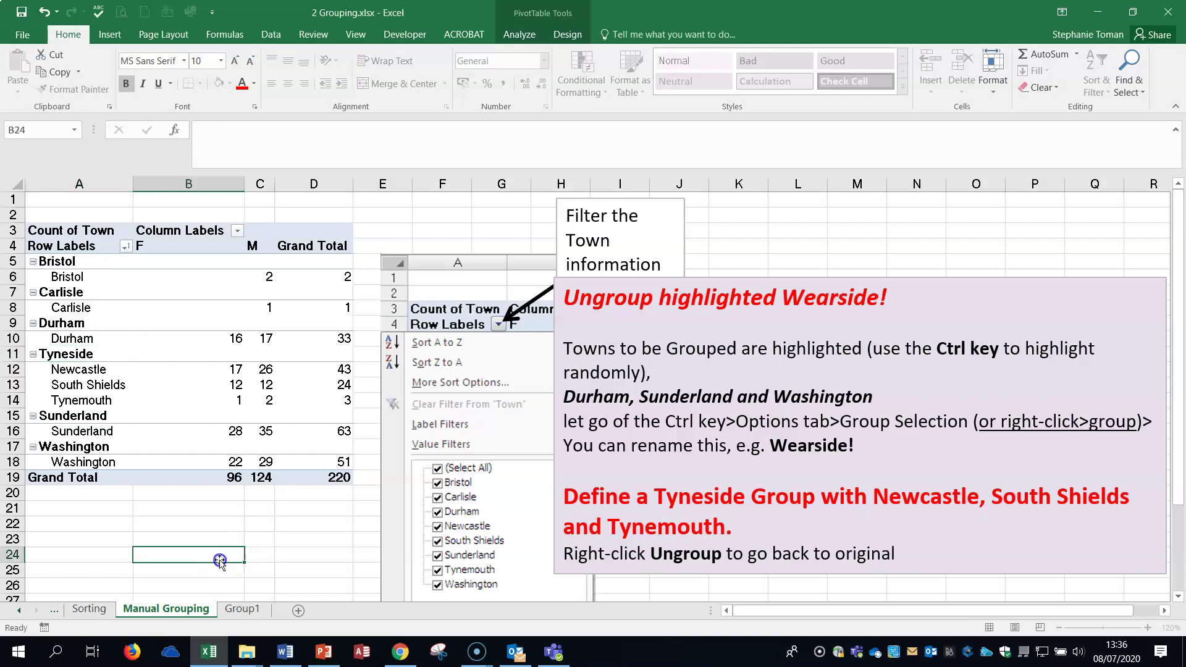
click(33, 355)
click(33, 356)
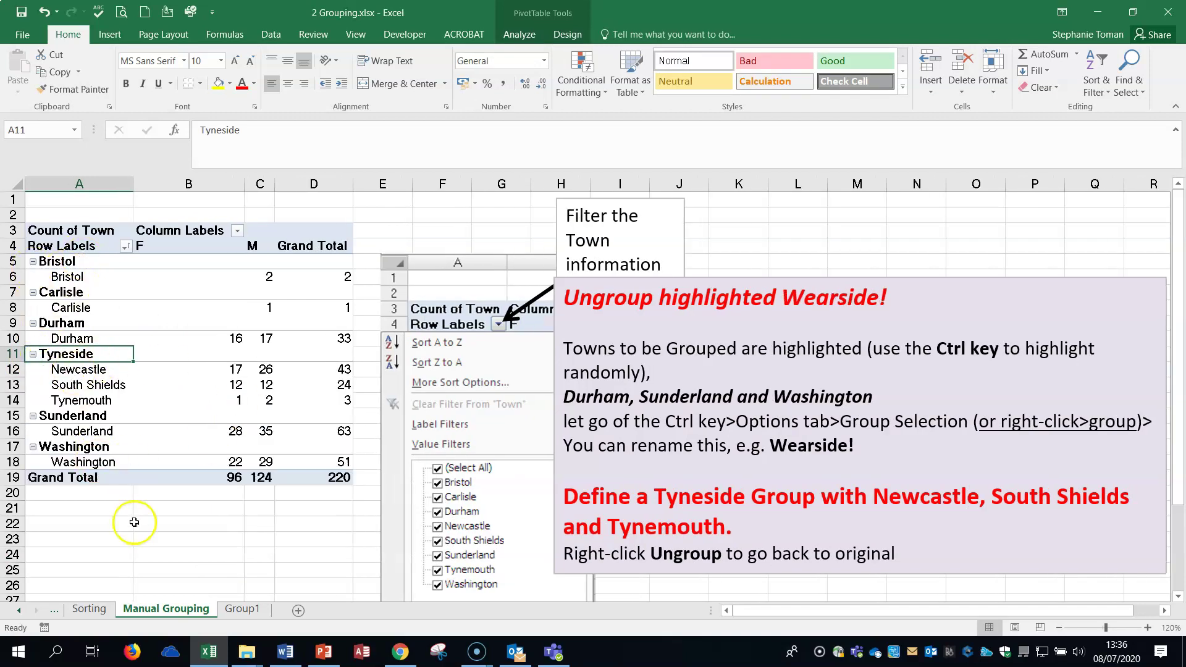
- Glance at the Group1 sheet, return to Manual Grouping, and close the workbook
click(213, 536)
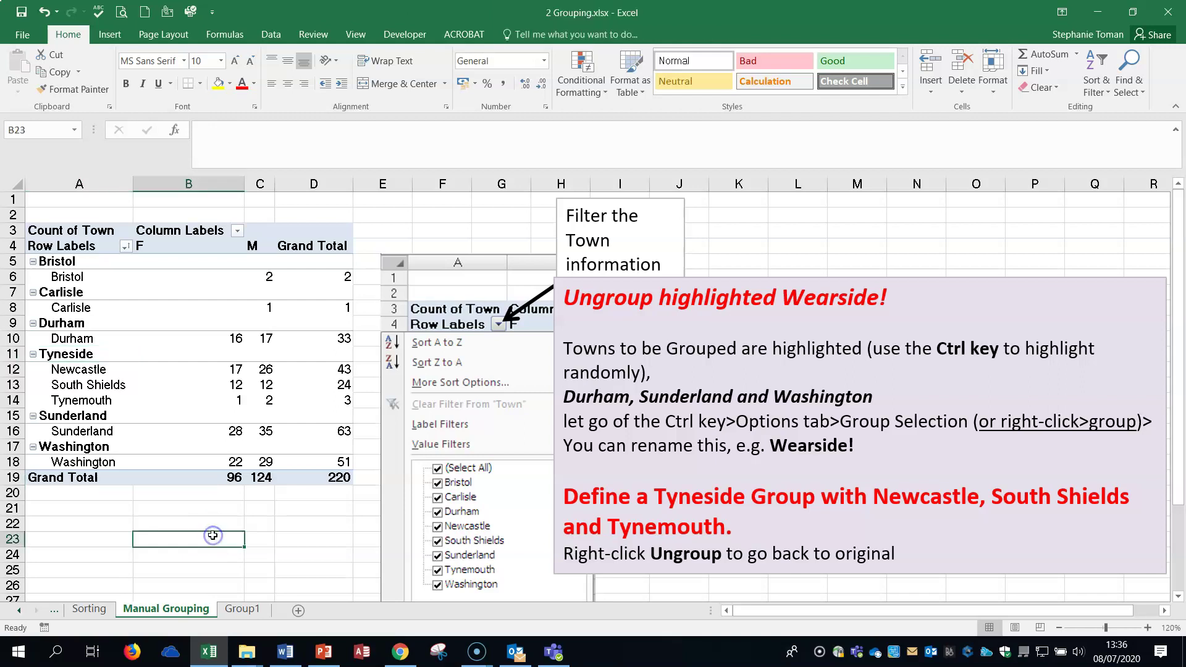
click(242, 610)
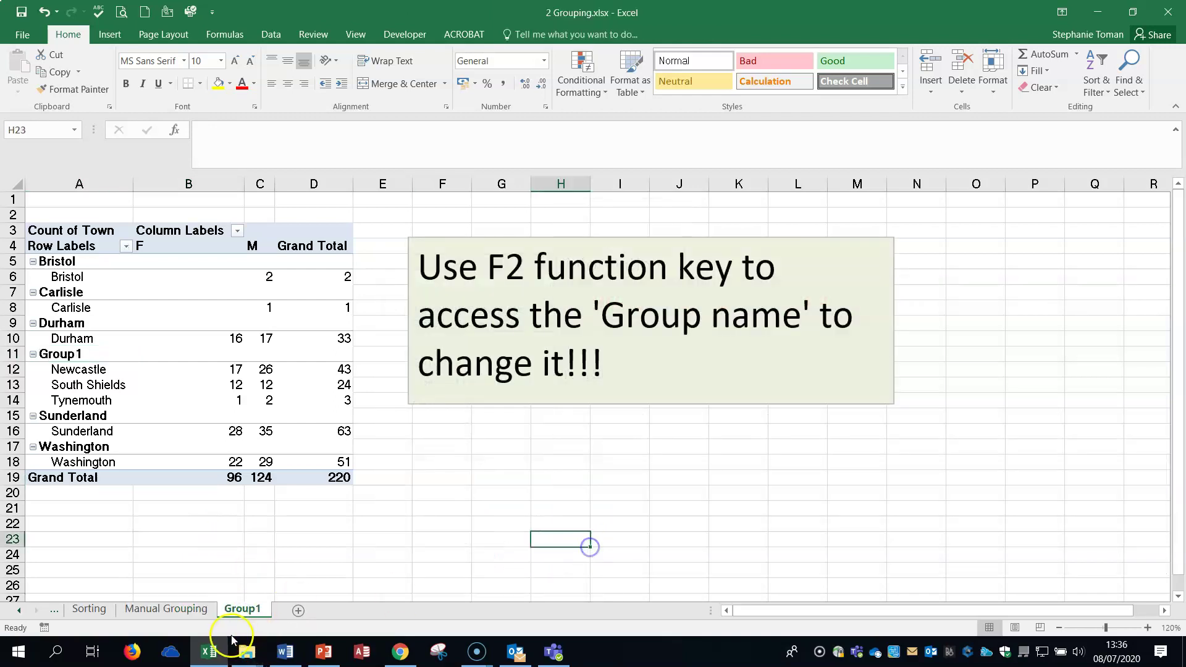
click(179, 610)
click(182, 510)
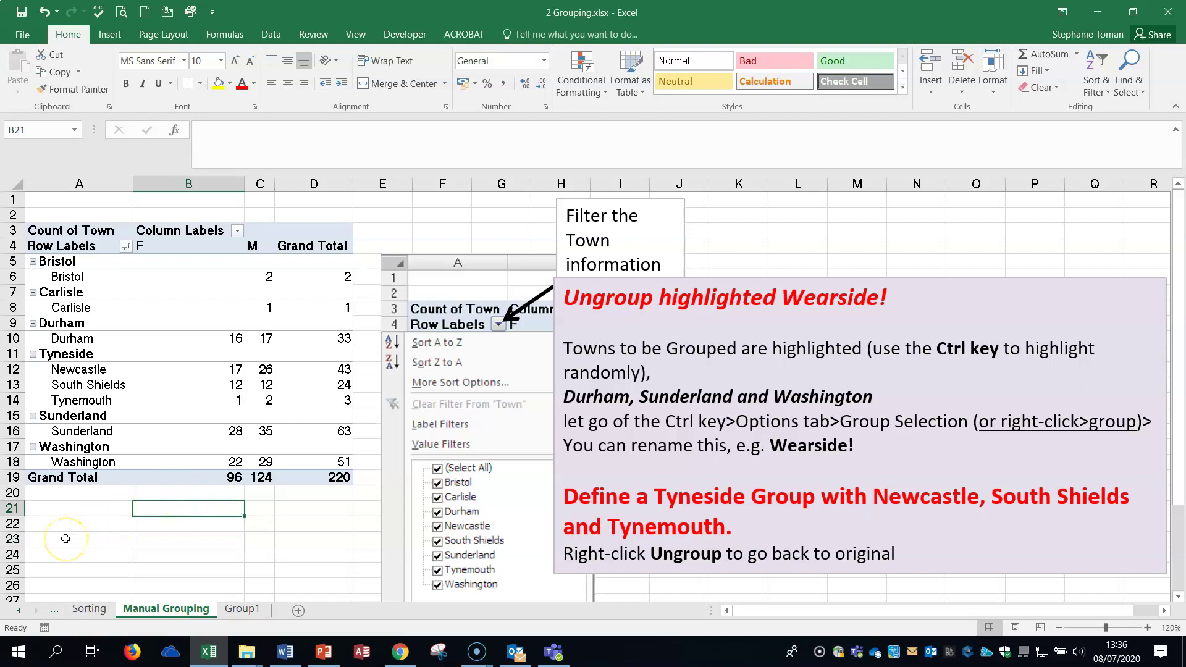
click(1167, 12)
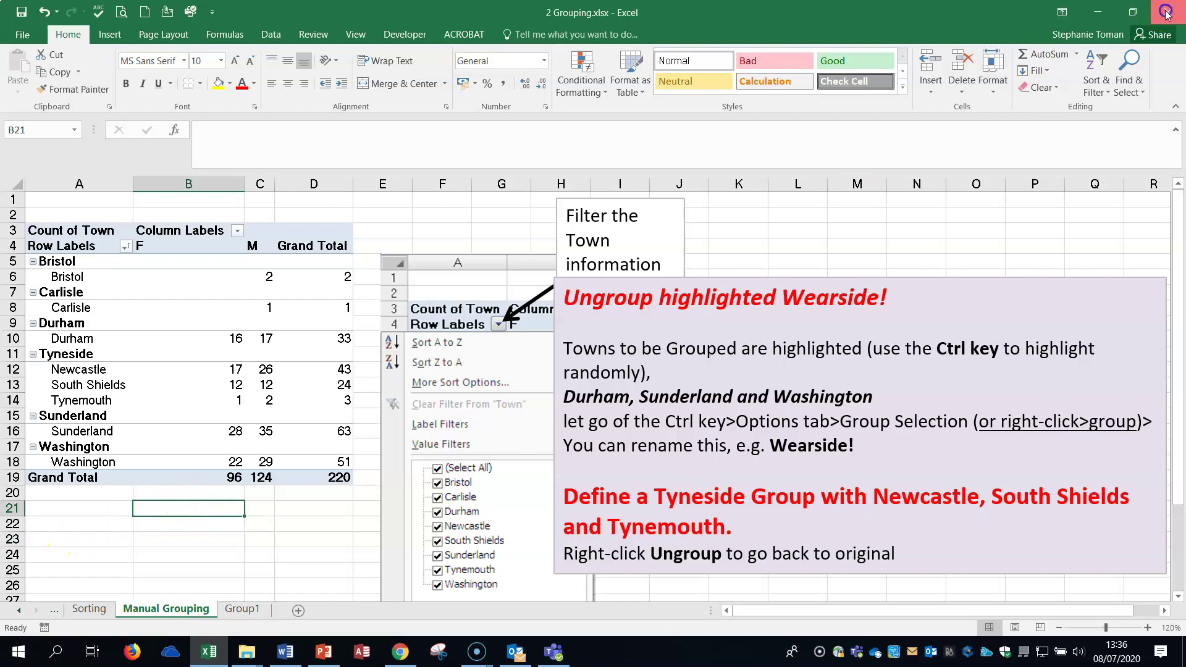
- Discard changes to 2 Grouping.xlsx and open 3 Diag Grouping example.xlsx instead
click(588, 343)
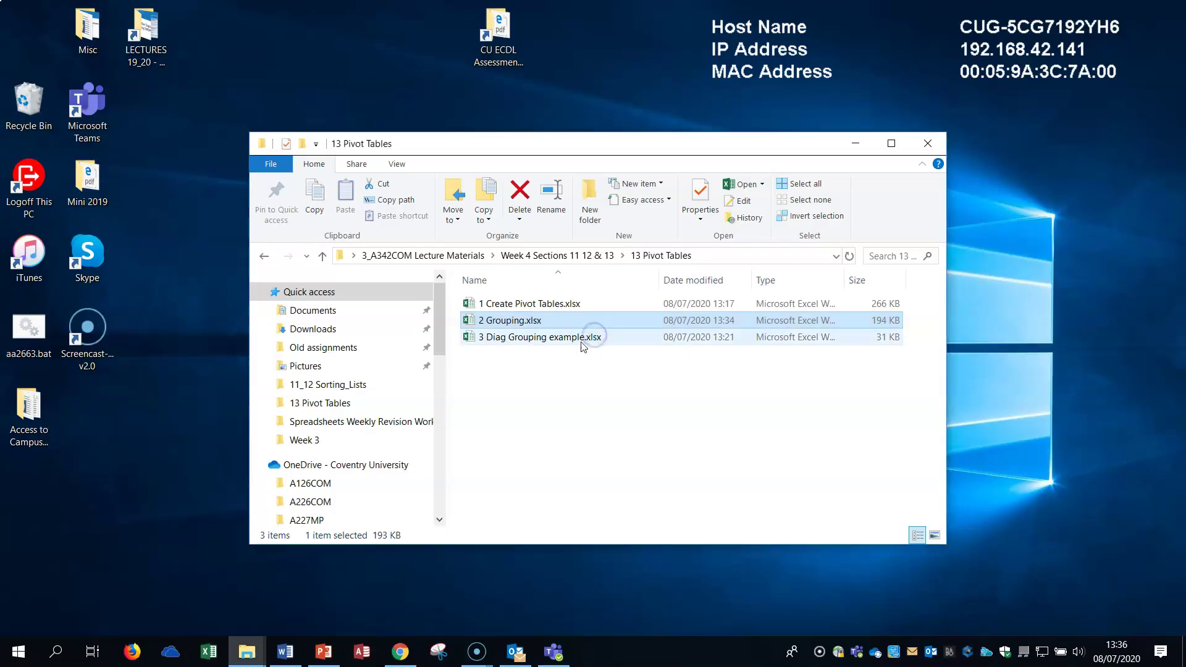
click(521, 339)
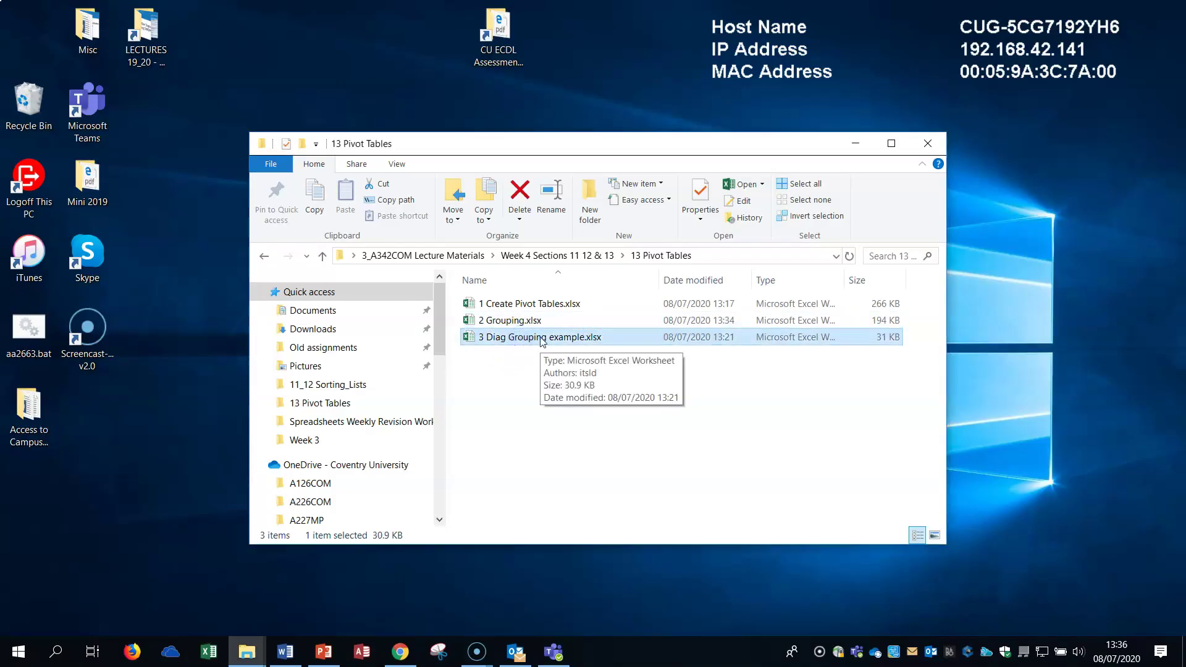
double_click(542, 341)
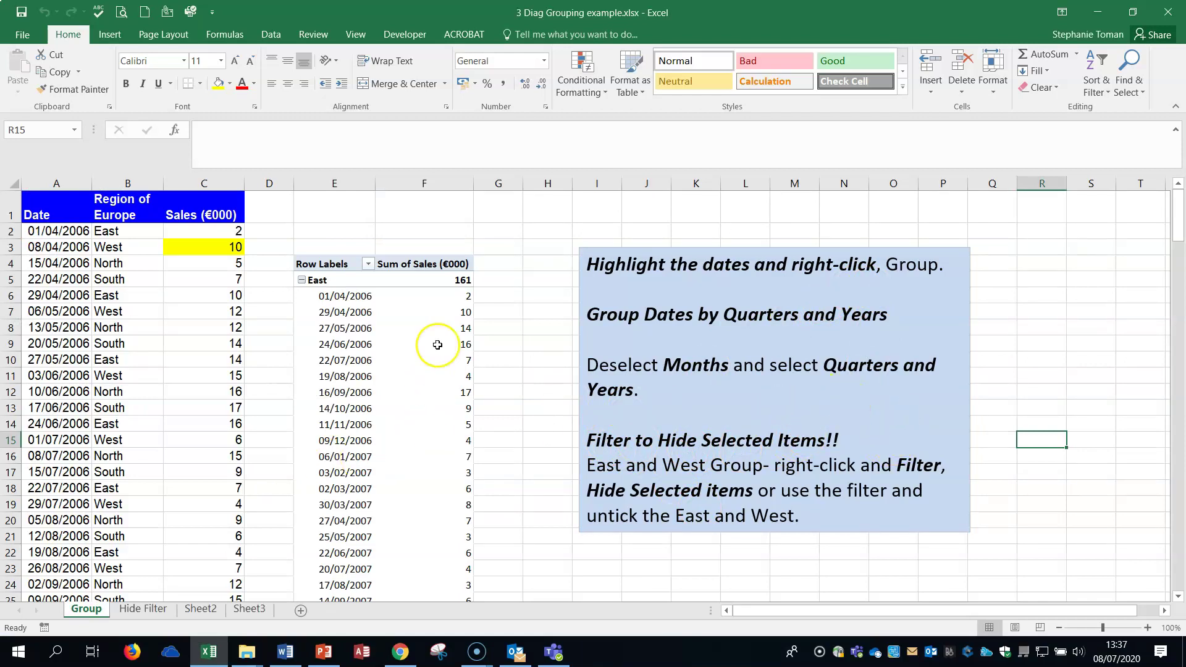
- Group the pivot's dates by Quarters and Years, deselecting Months, and apply
scroll(442, 346, down, 1)
click(332, 344)
right_click(332, 344)
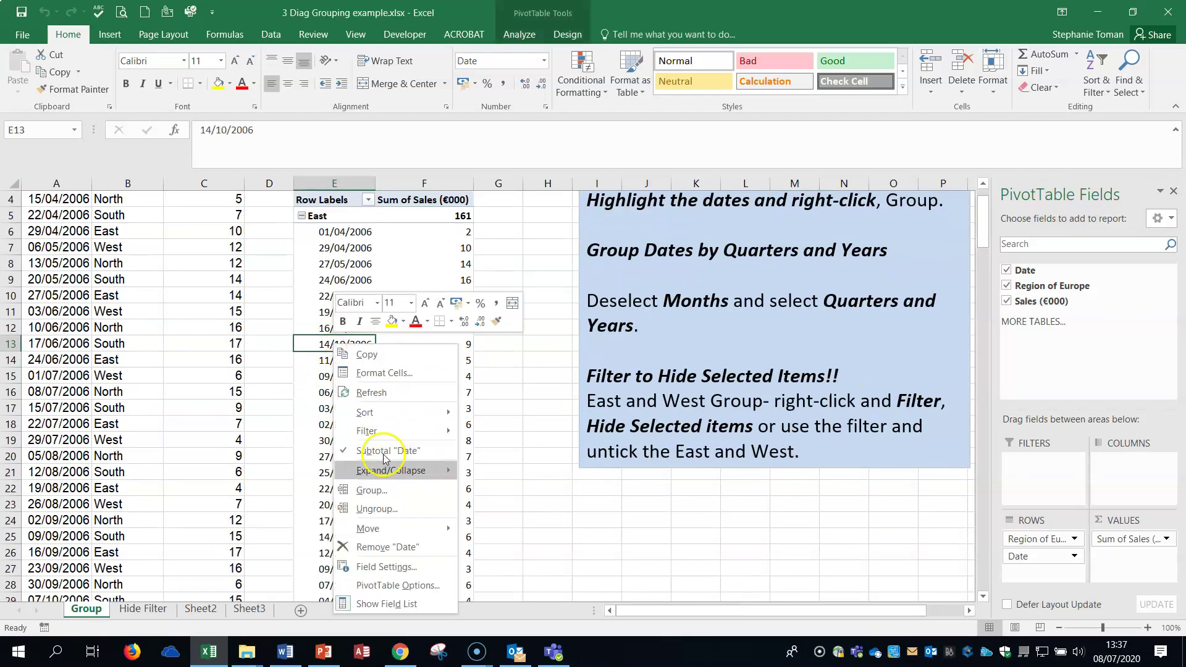
click(380, 491)
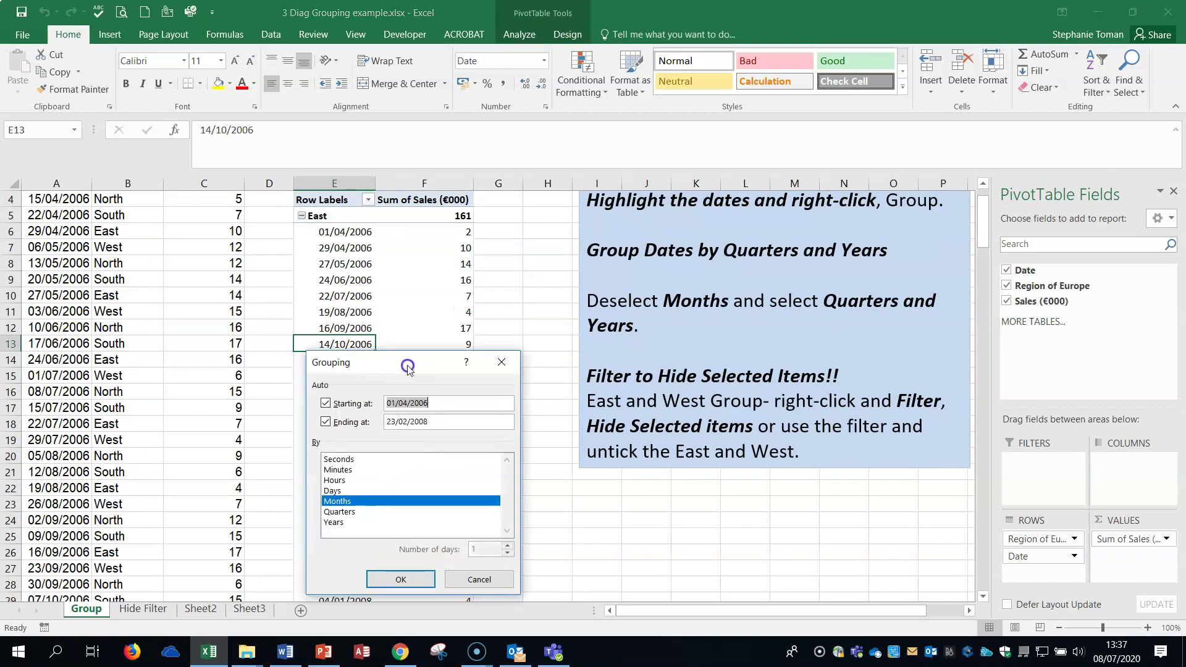
drag(374, 371, 595, 281)
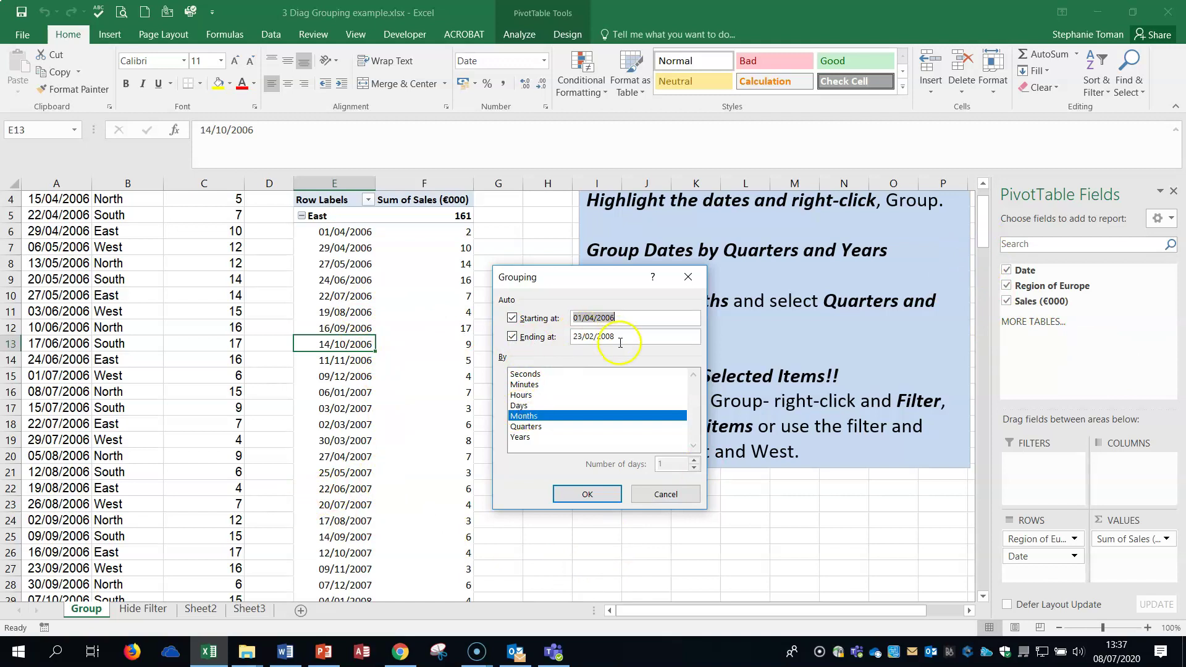
click(535, 428)
click(528, 438)
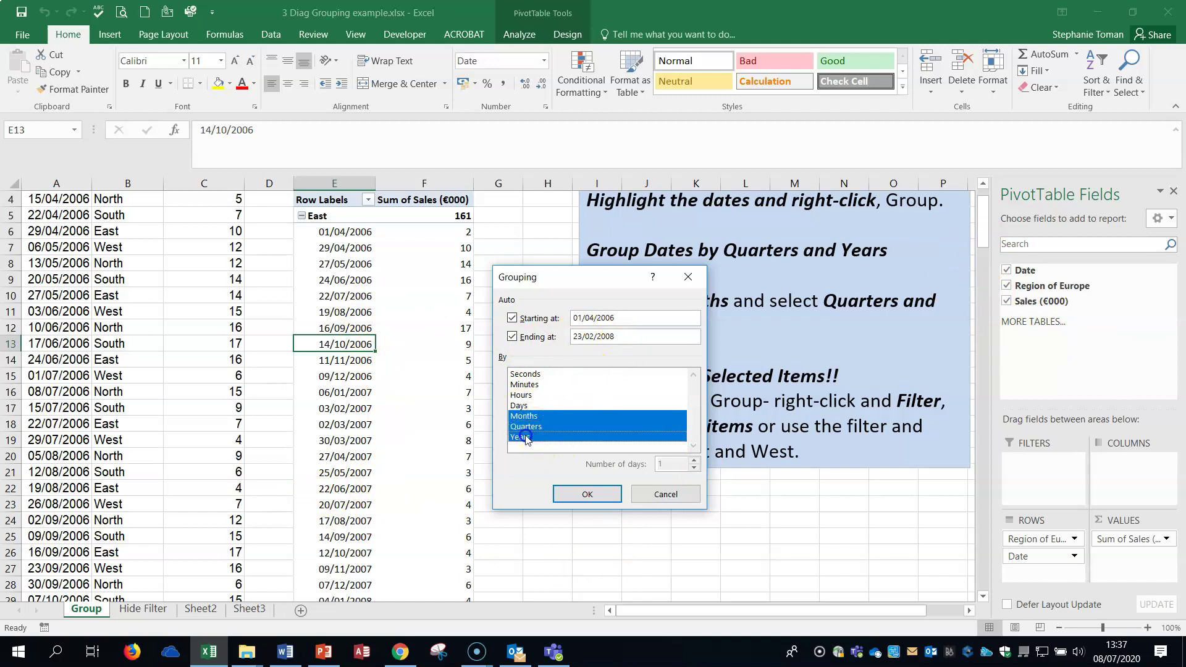
click(527, 418)
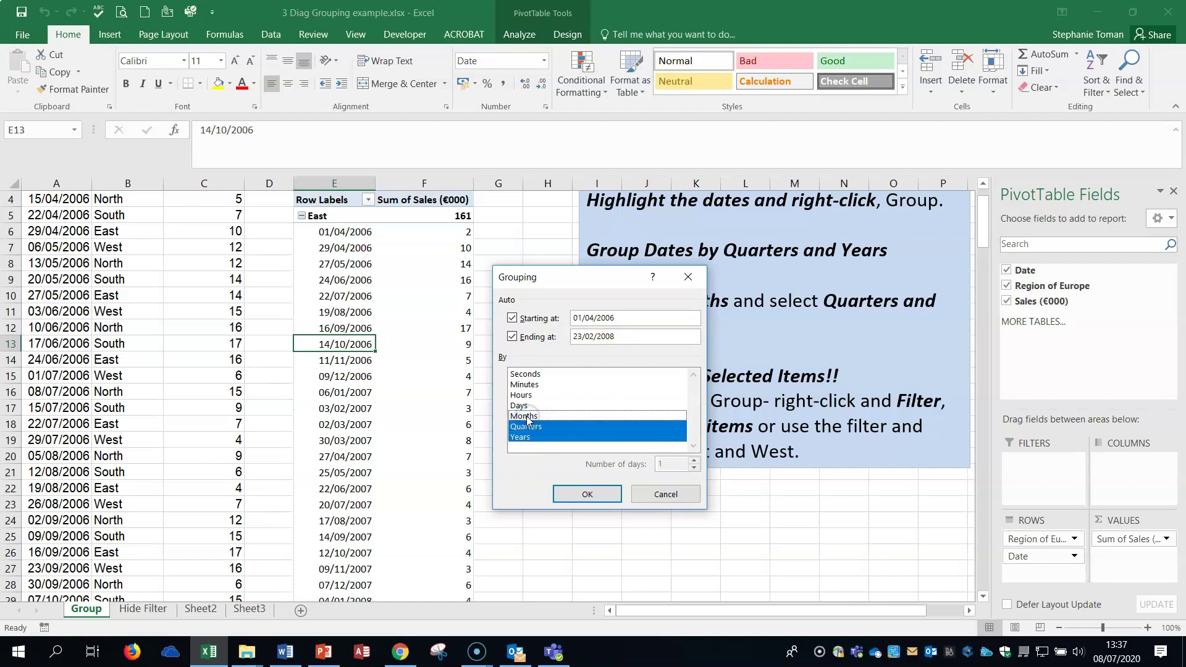
click(599, 495)
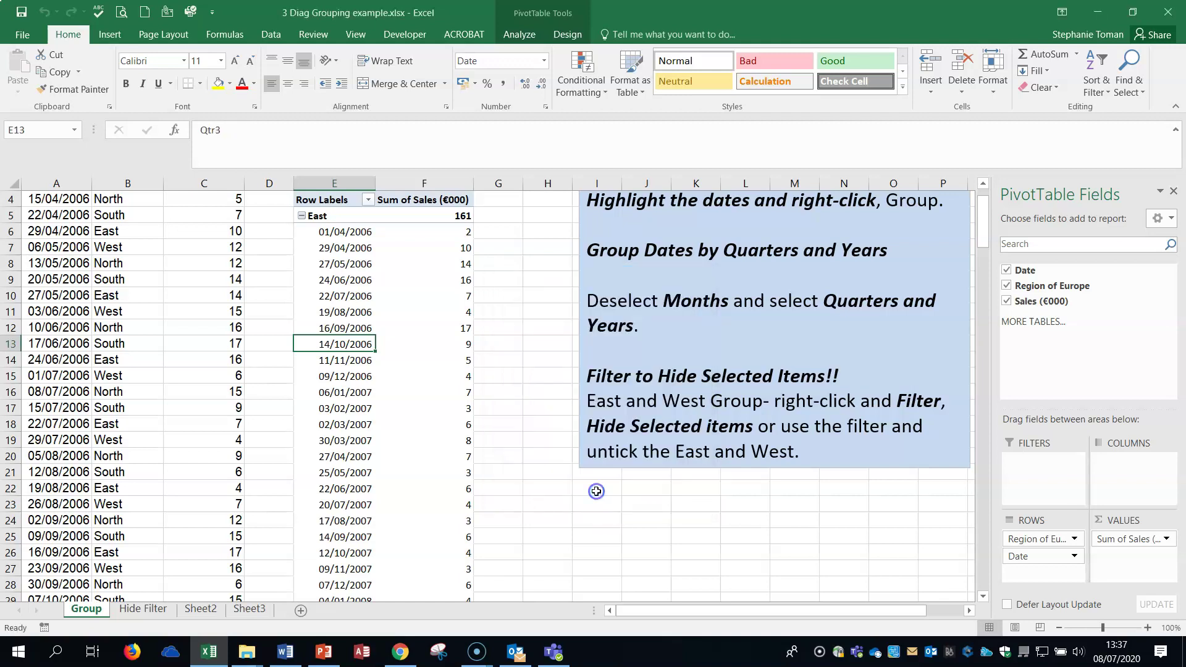
- Scroll through the pivot table to inspect the date grouping result
click(712, 547)
scroll(714, 545, down, 3)
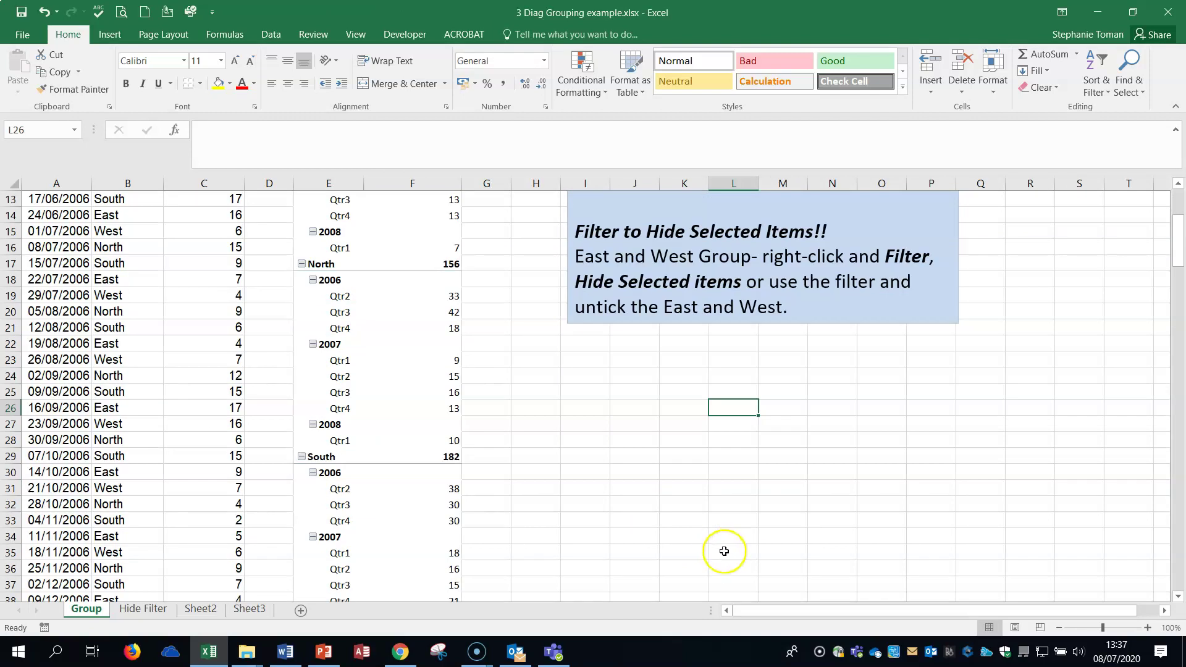
scroll(720, 548, down, 3)
scroll(739, 554, up, 2)
scroll(740, 555, down, 8)
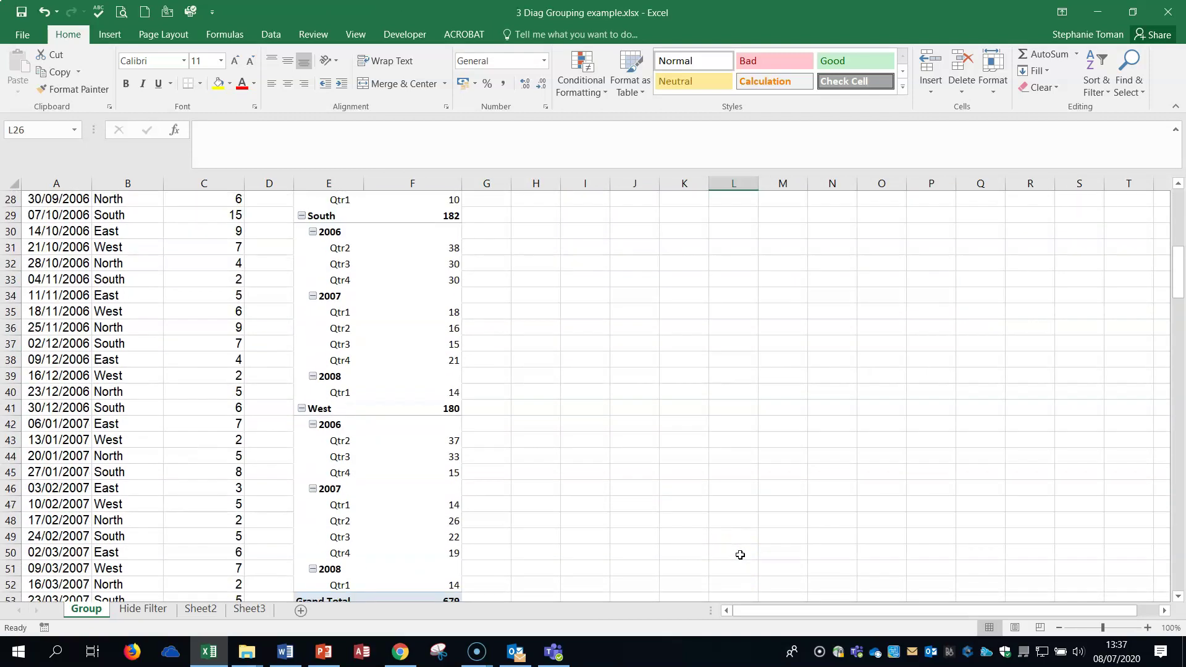
scroll(740, 555, up, 11)
scroll(741, 554, up, 2)
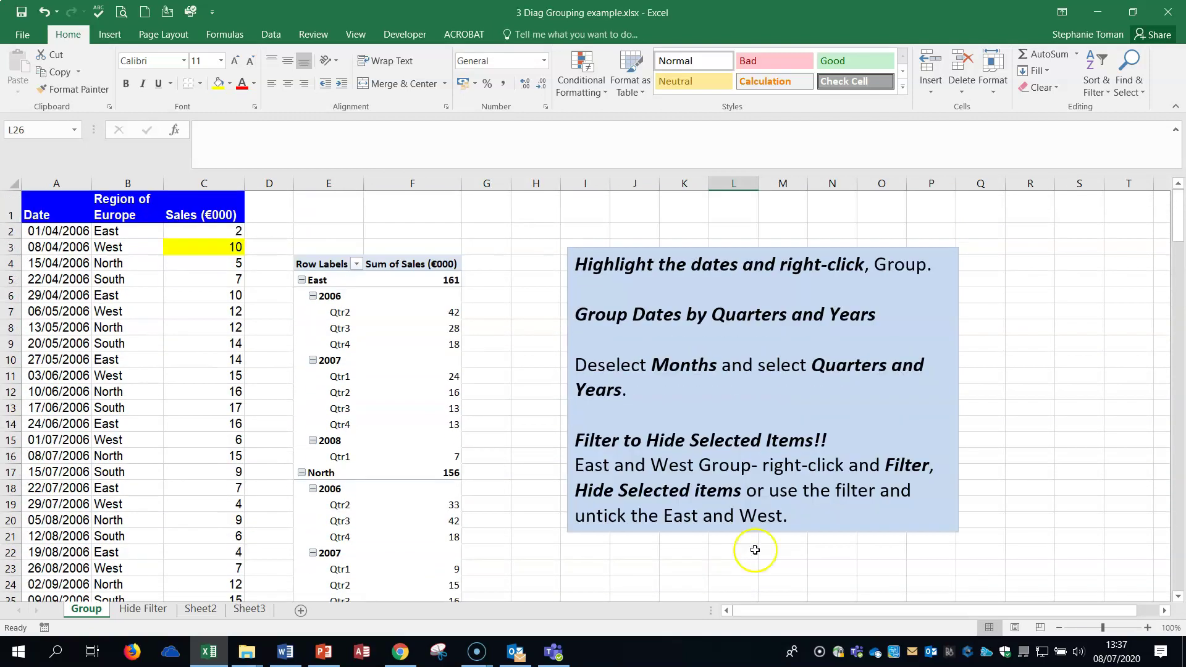
- Undo the previous date grouping and reselect the pivot's date items
click(44, 14)
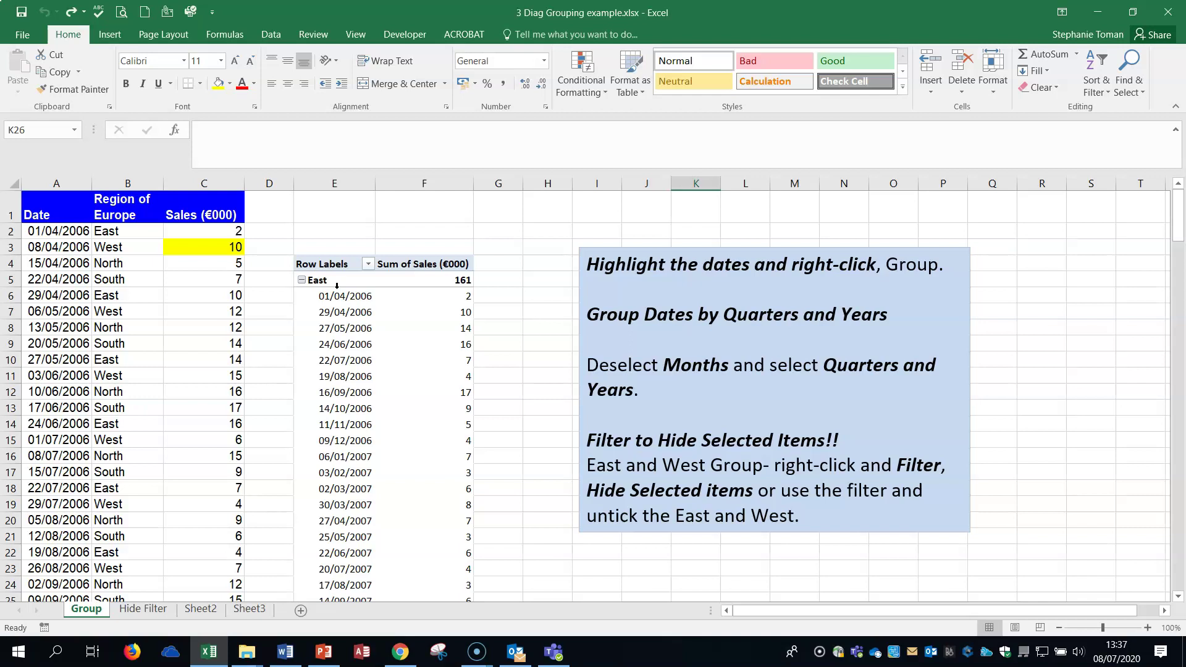
click(337, 285)
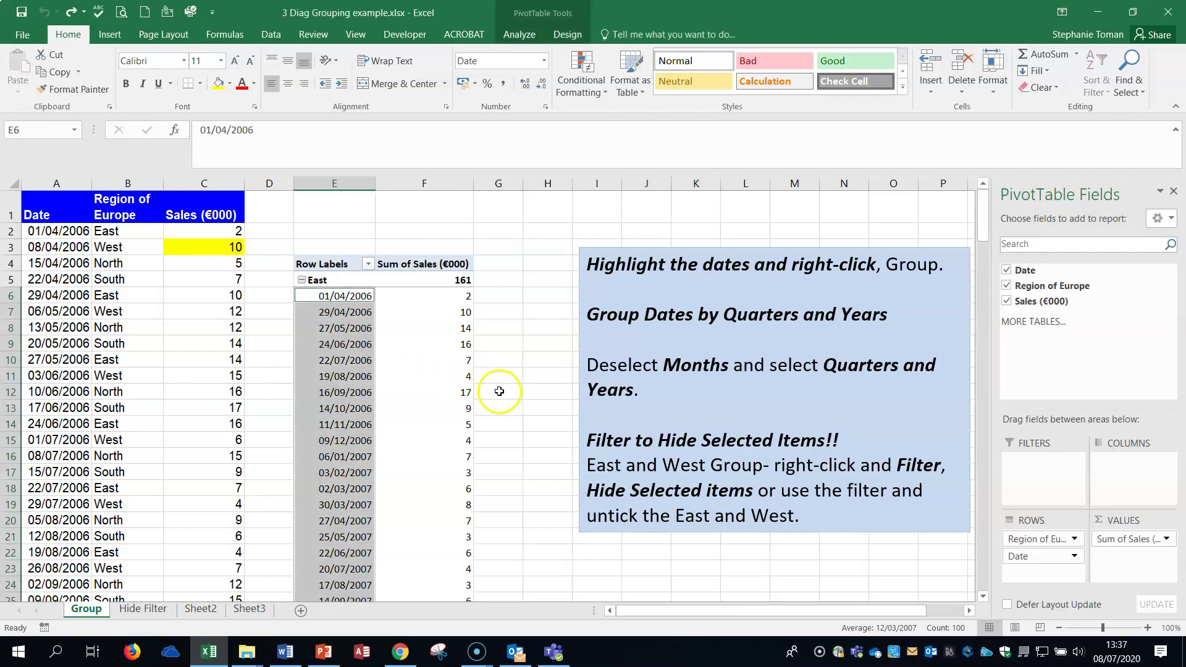
scroll(513, 390, down, 1)
scroll(513, 390, down, 13)
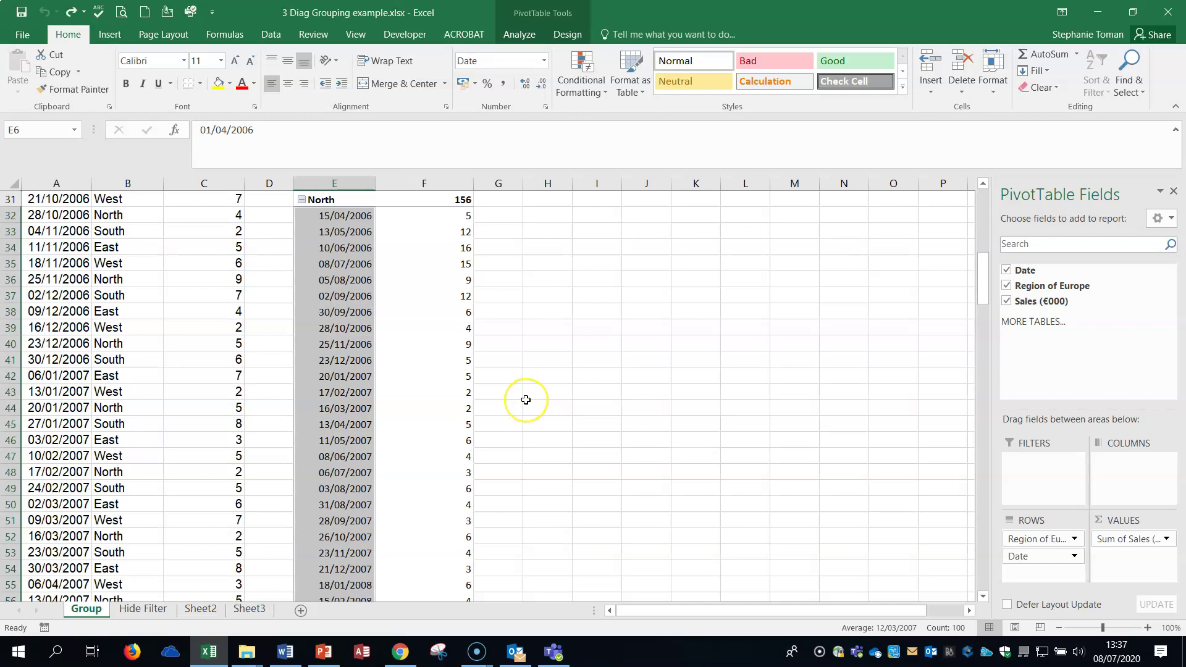
scroll(526, 400, down, 9)
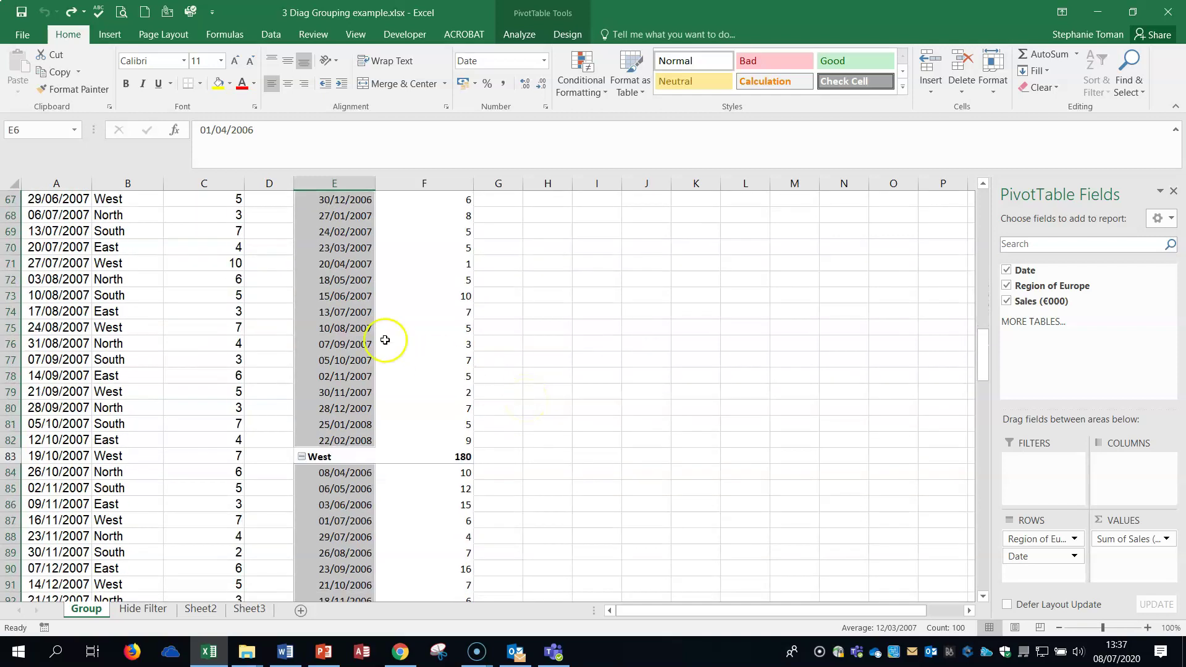
- Regroup dates by Quarters and Years without Months, giving East 2006 Qtr2 42, Qtr3 28, Qtr4 18
right_click(346, 332)
click(416, 479)
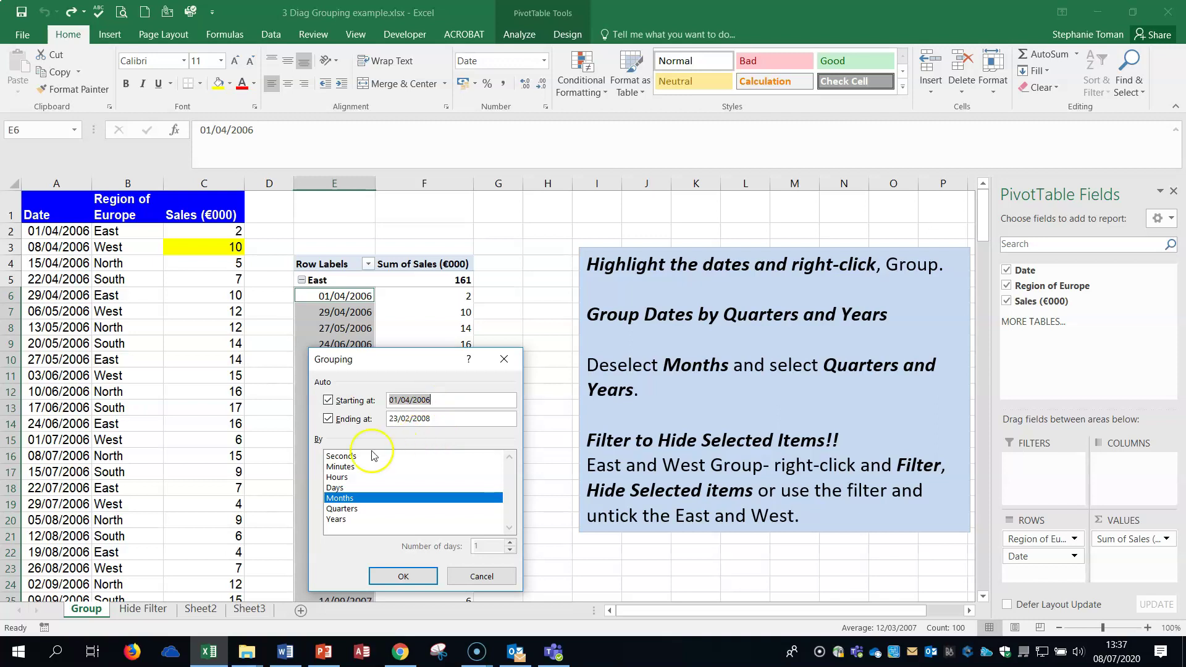
click(341, 509)
click(337, 520)
click(340, 498)
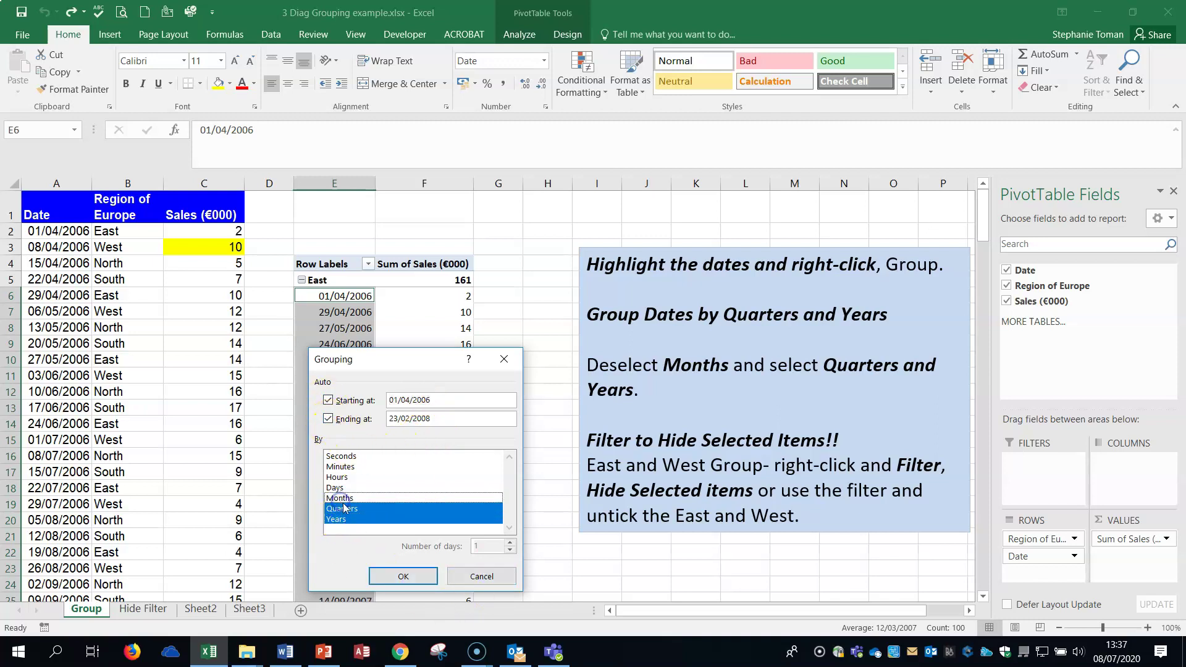
click(403, 576)
click(520, 371)
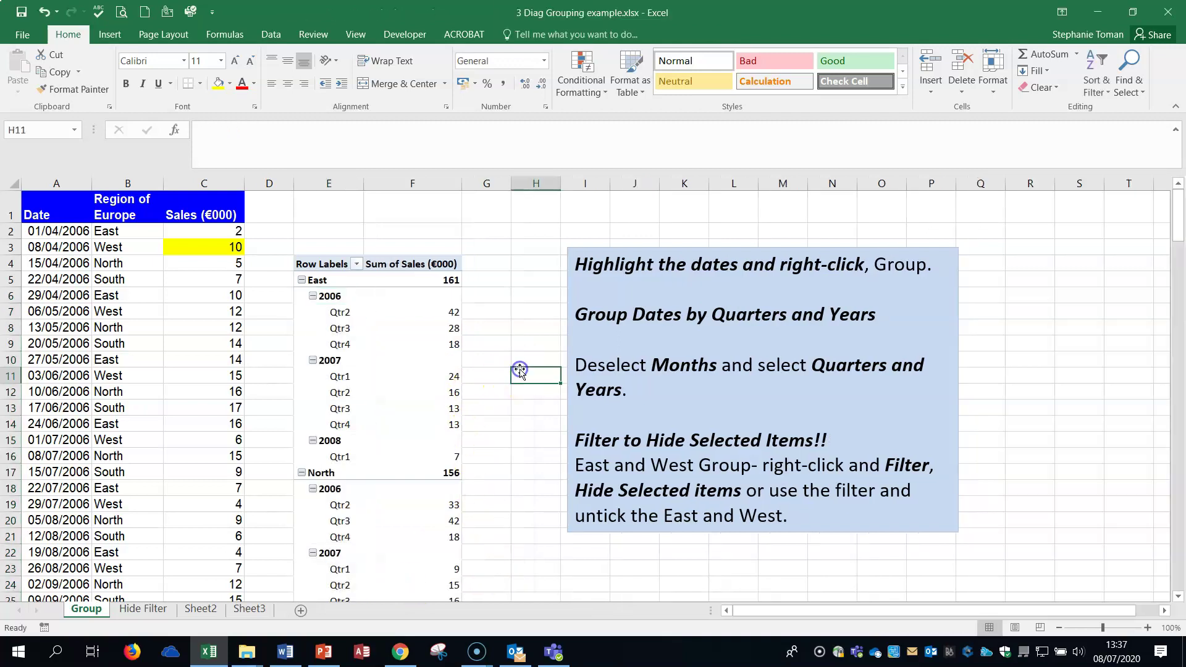
scroll(521, 369, down, 4)
scroll(520, 368, down, 8)
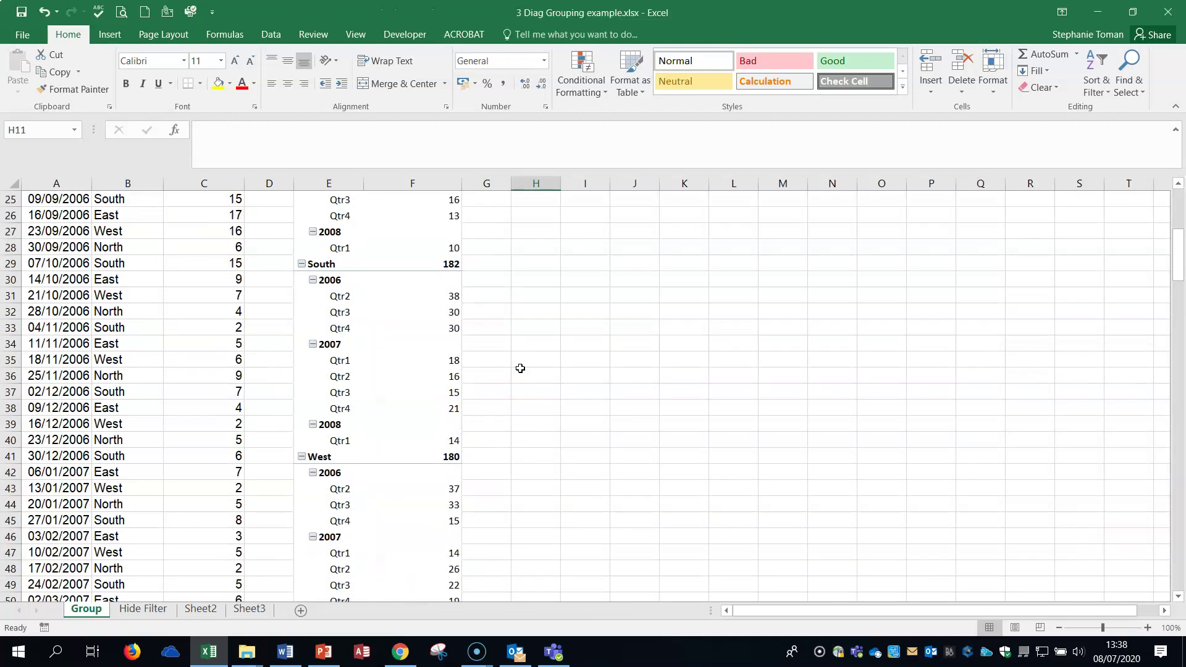
scroll(520, 368, up, 12)
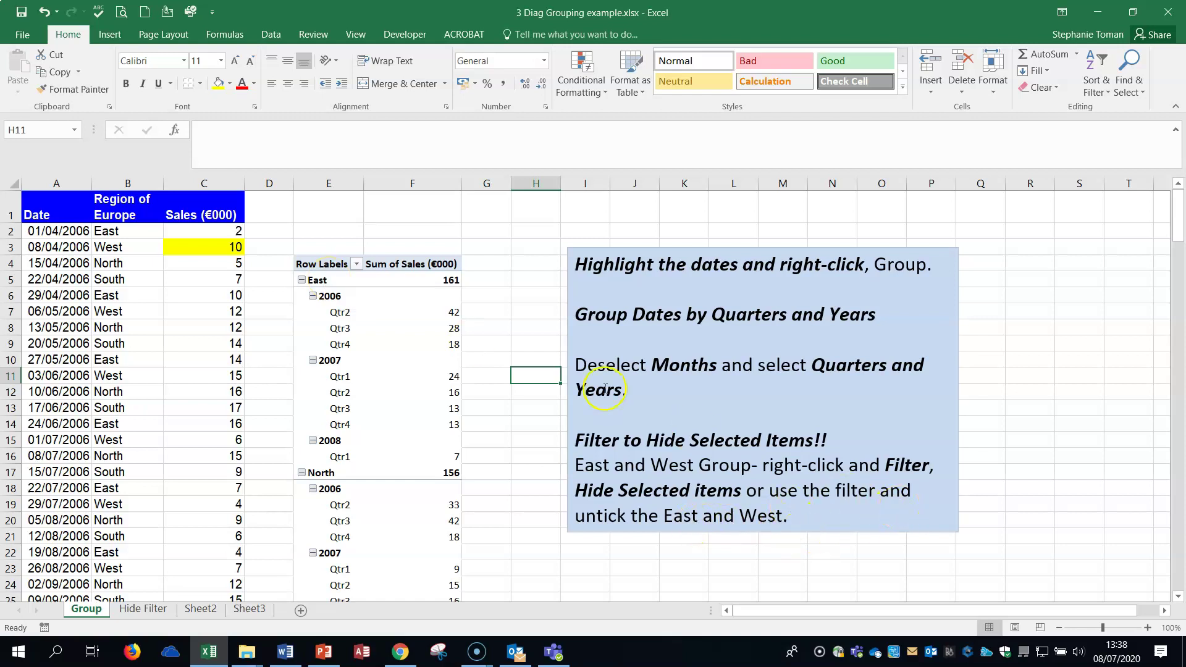
- Hide the East region using Filter > Hide Selected Items
click(318, 280)
right_click(329, 281)
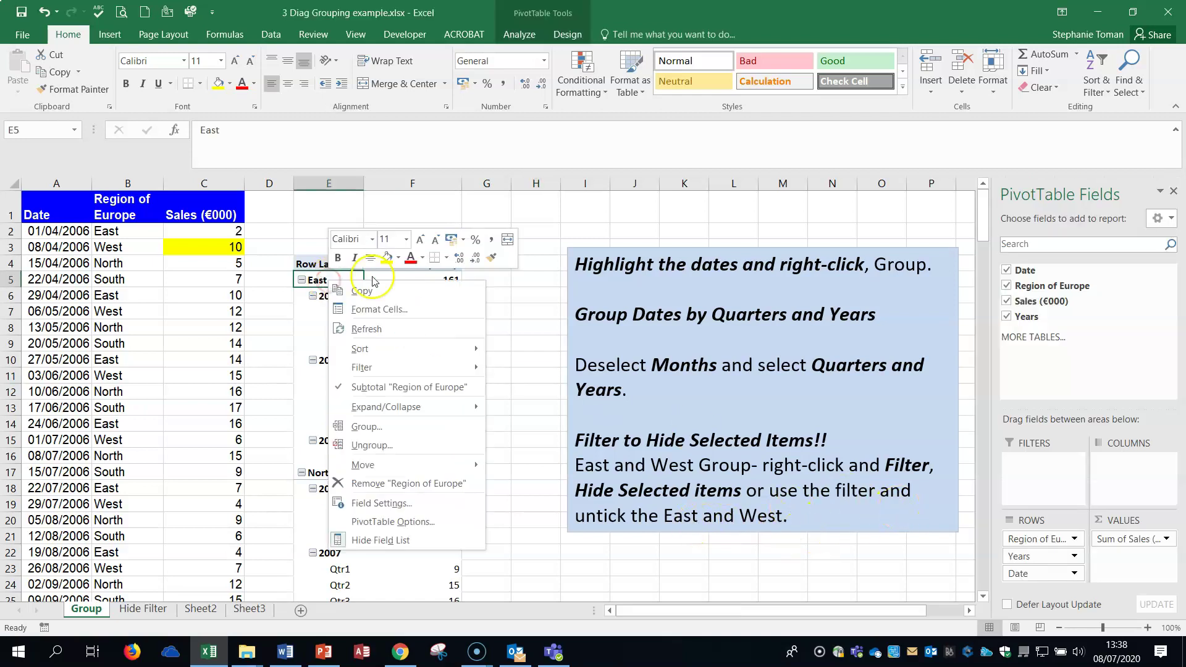
mouse_move(381, 369)
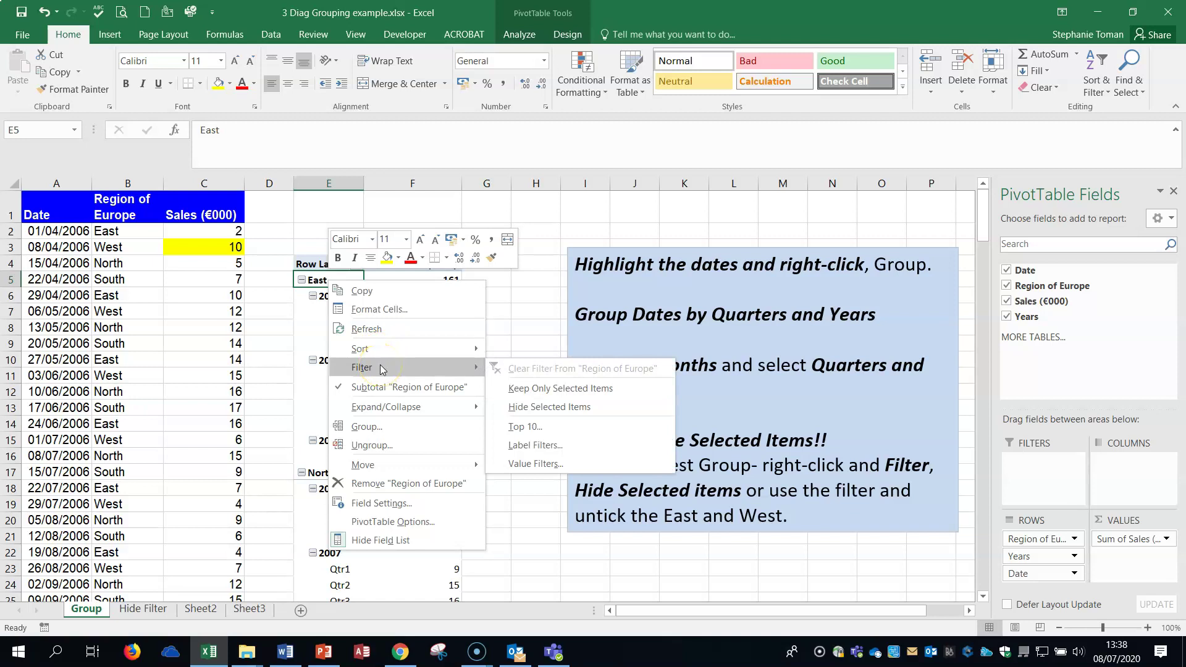
click(558, 411)
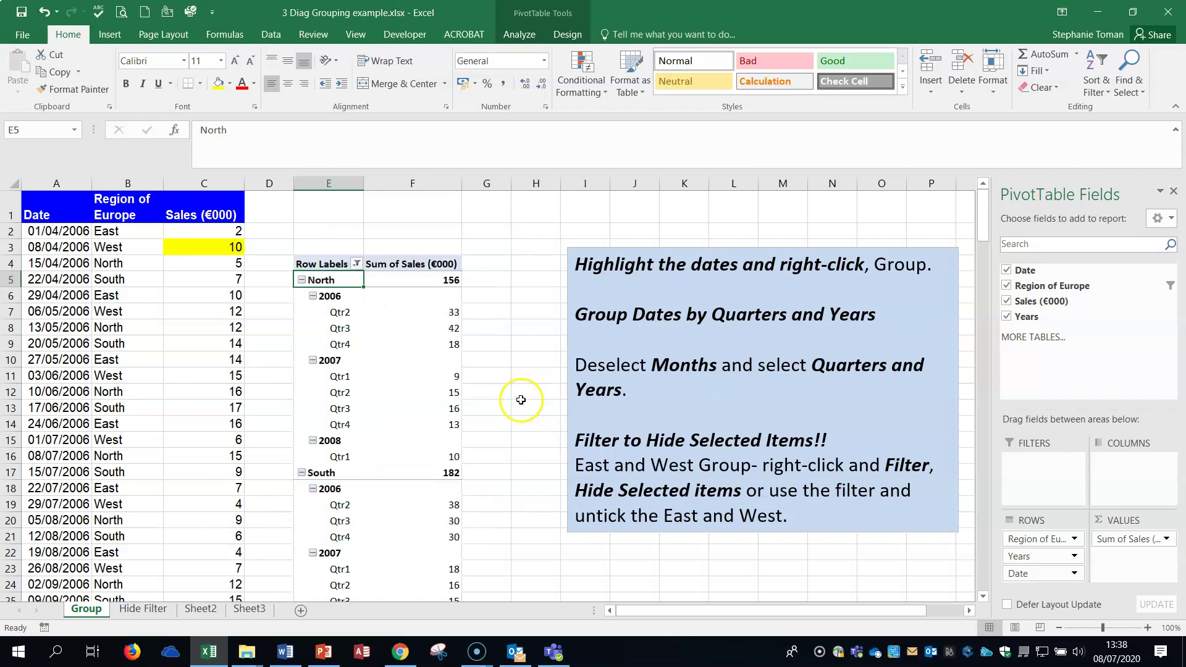
- Hide the West region as well, leaving North 156 and South 182 for 338 total
scroll(501, 444, down, 2)
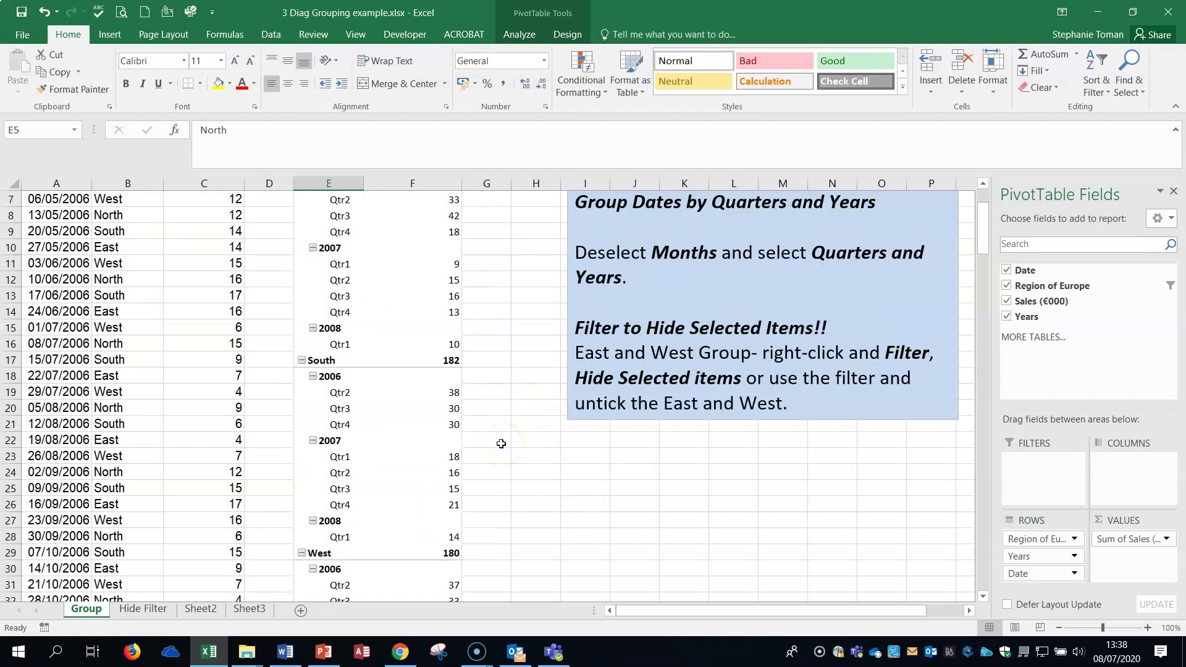
scroll(501, 444, down, 2)
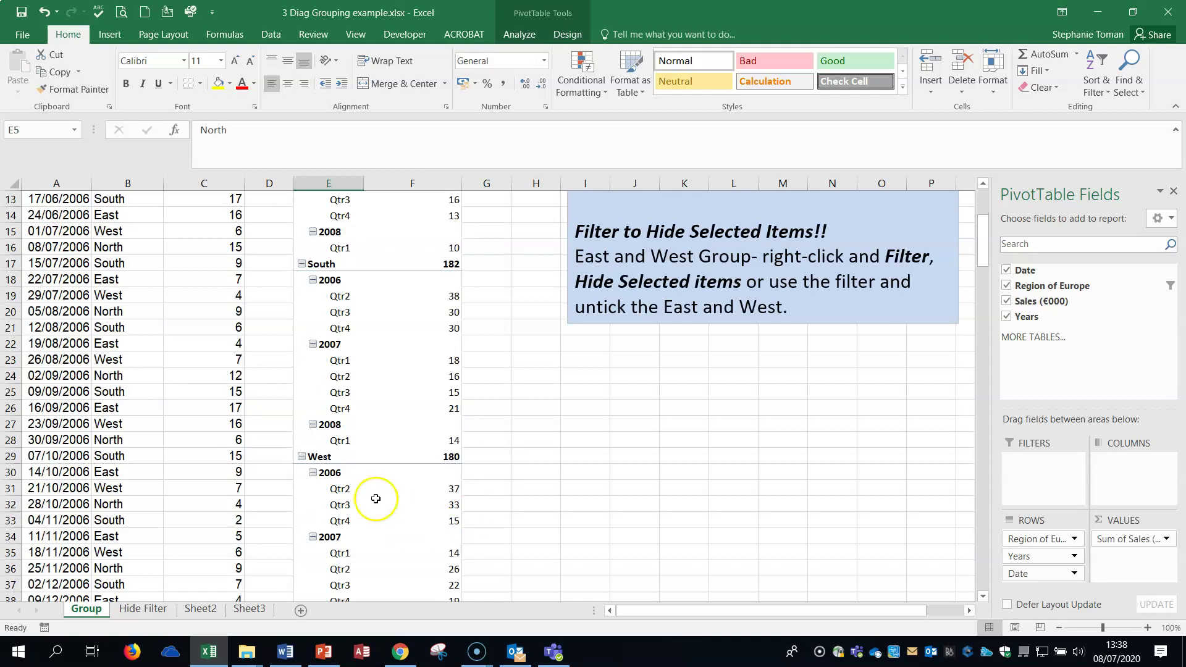
right_click(319, 457)
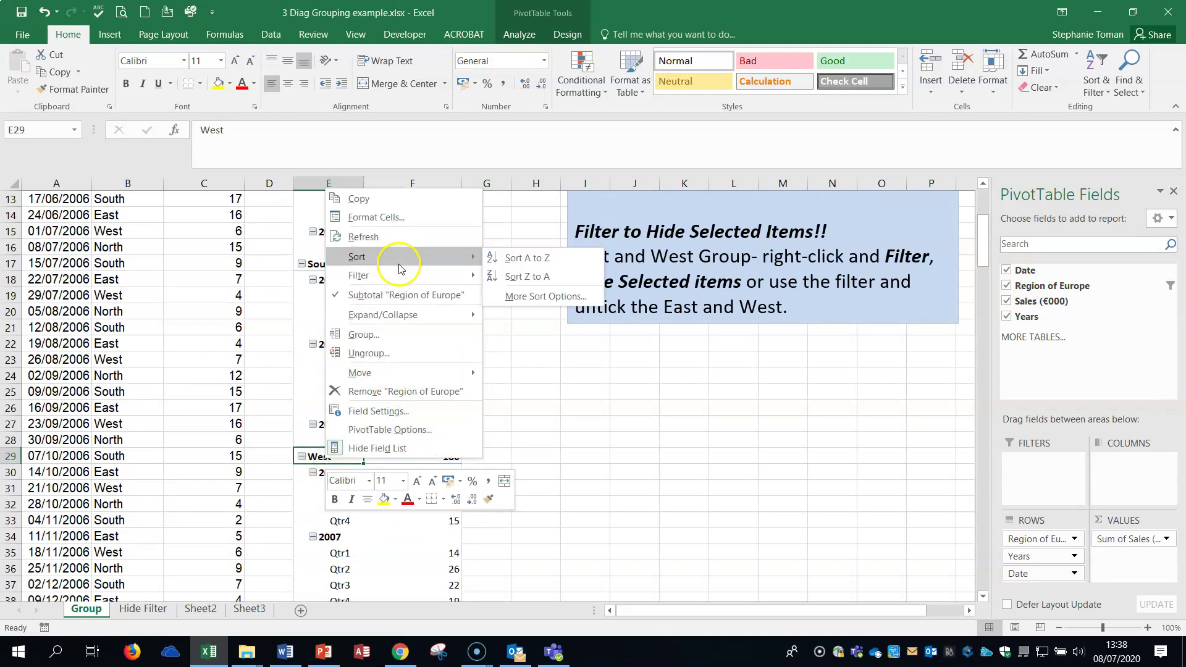
mouse_move(395, 275)
click(572, 315)
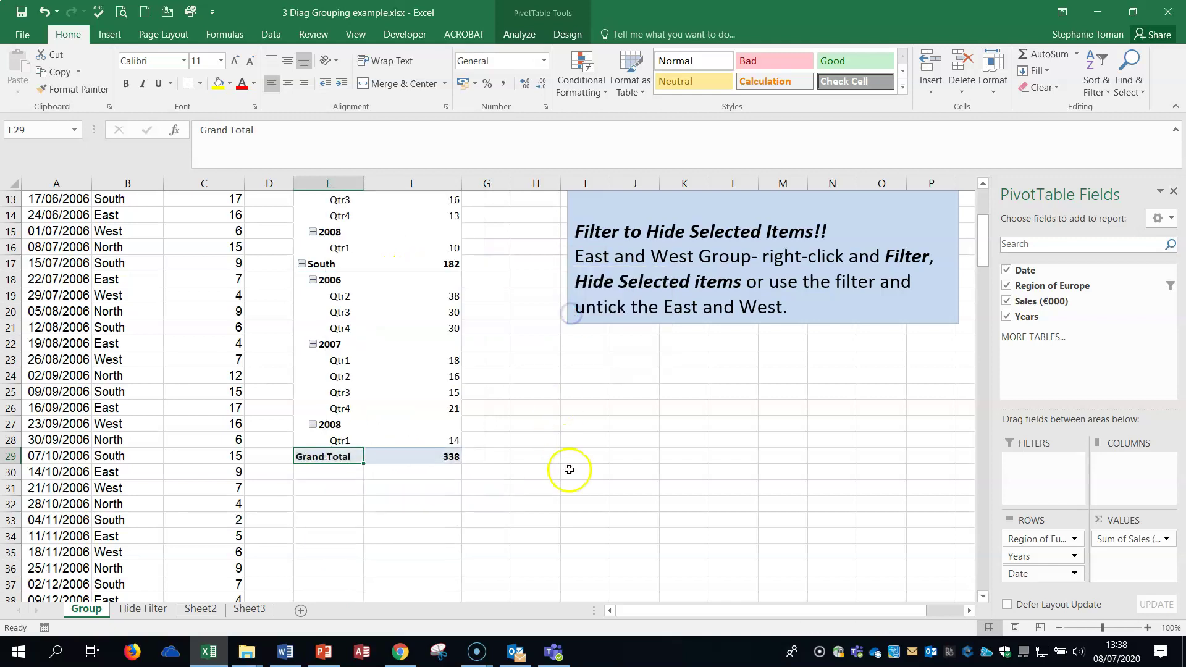
scroll(580, 464, up, 4)
scroll(536, 454, down, 2)
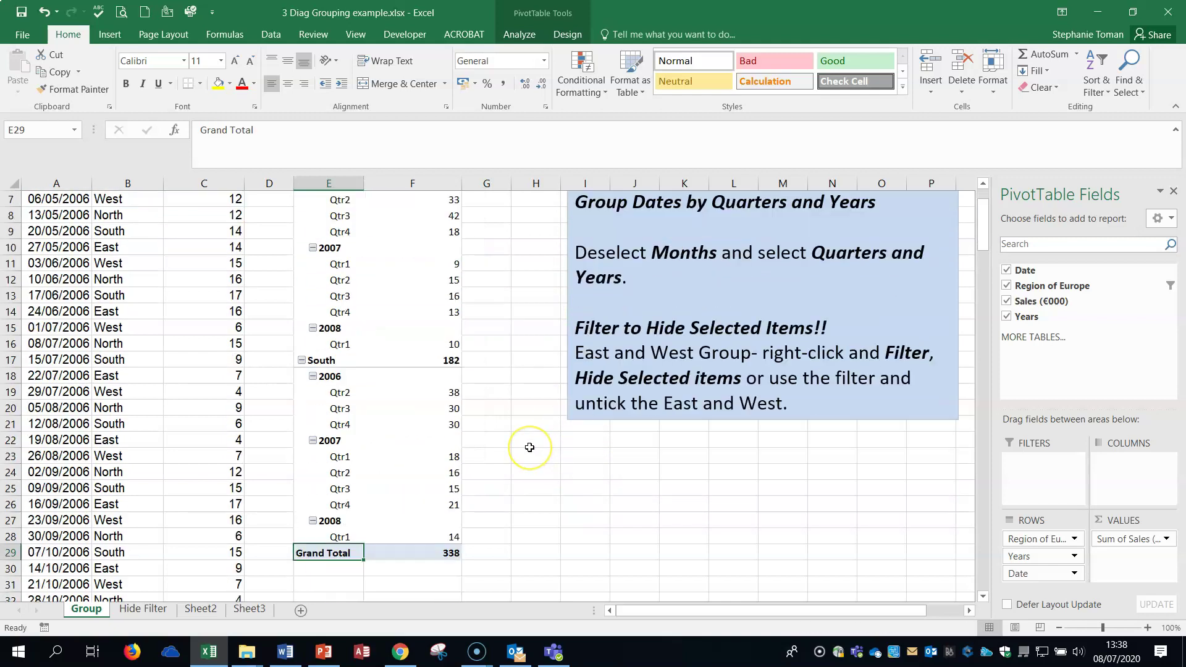
scroll(530, 448, down, 3)
scroll(530, 447, up, 5)
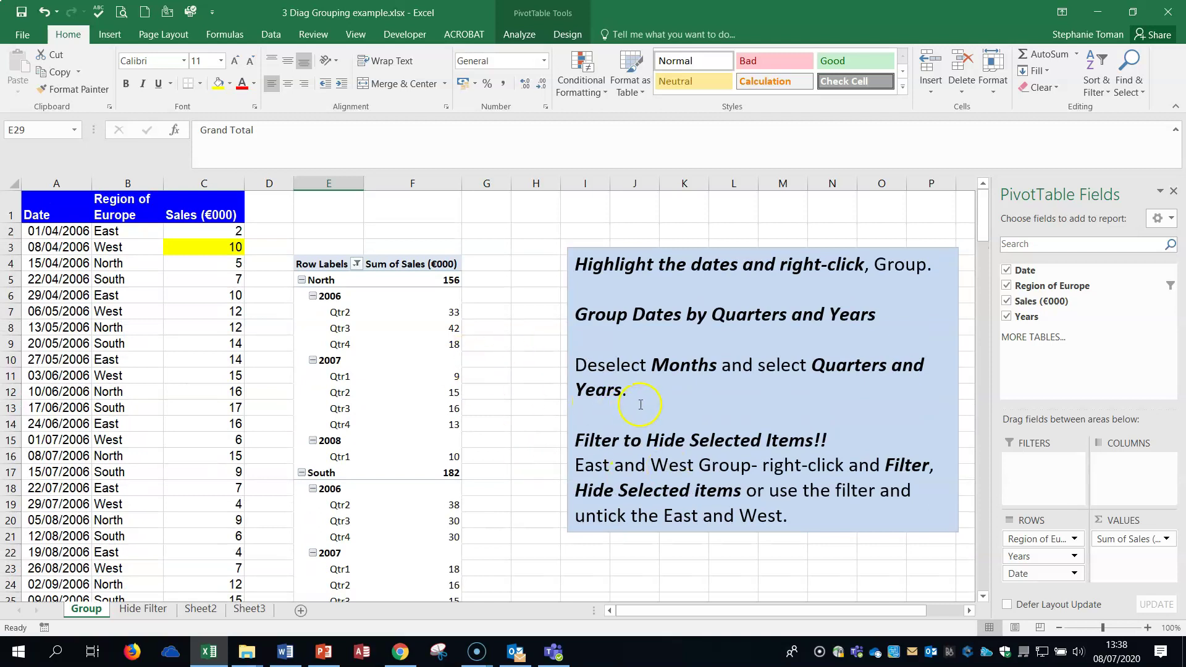
- Change the 08/04/2006 West sales value in C3 from 10 to 16
click(202, 243)
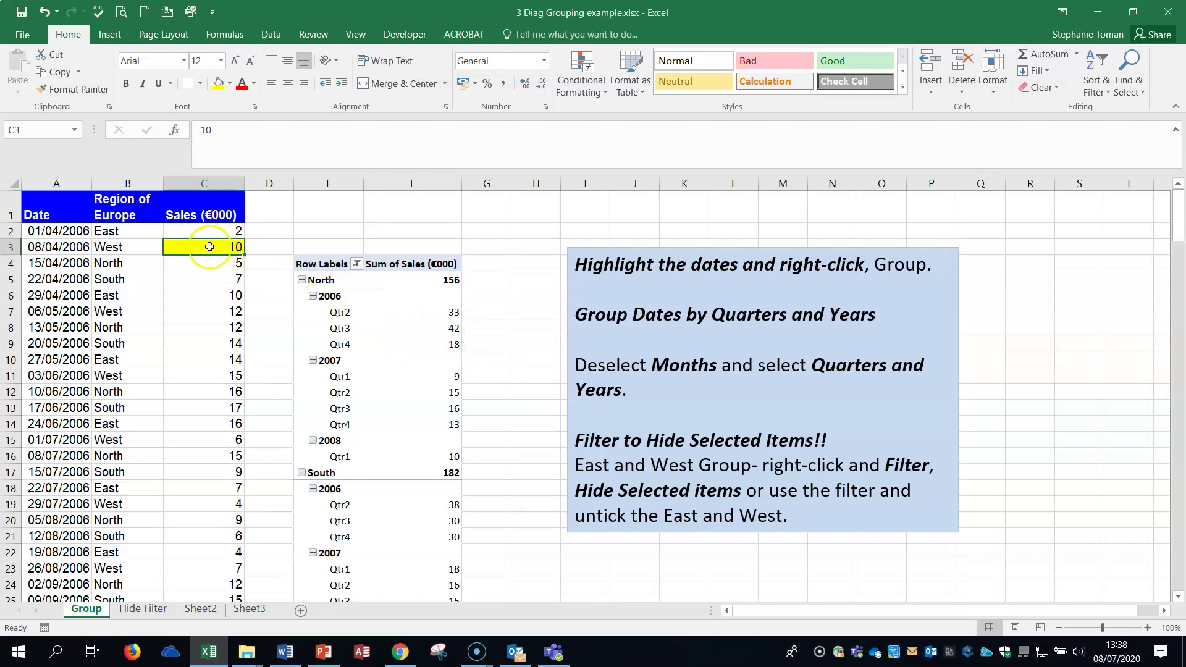
text(1)
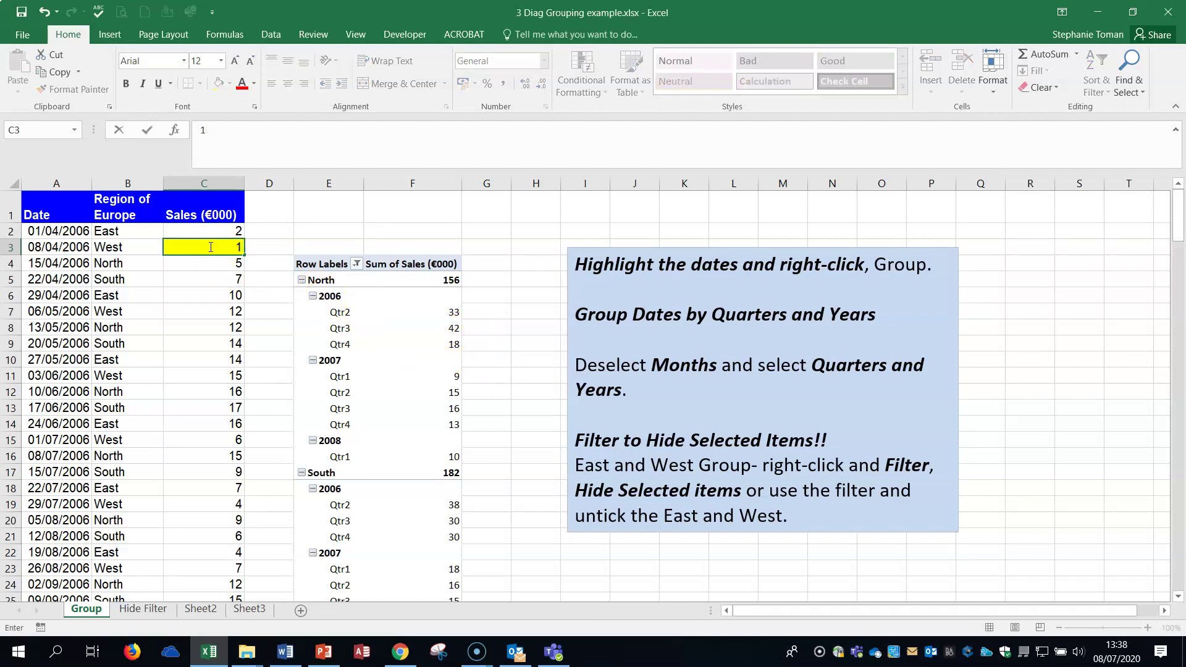
text(6)
click(193, 283)
click(57, 246)
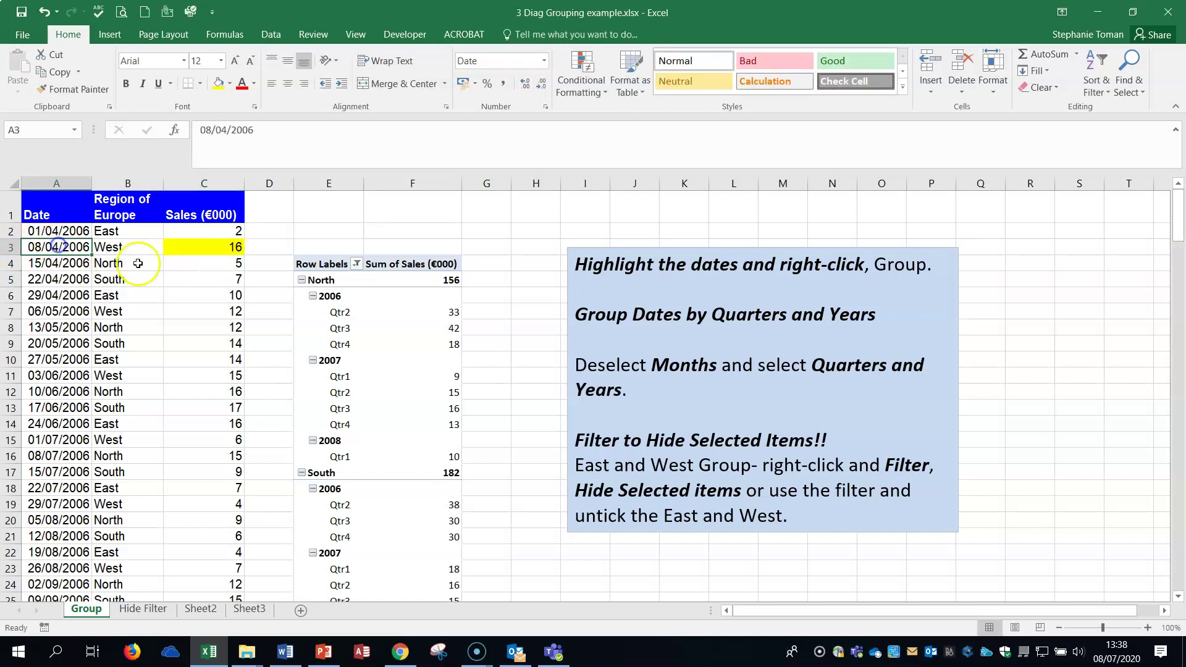
click(131, 251)
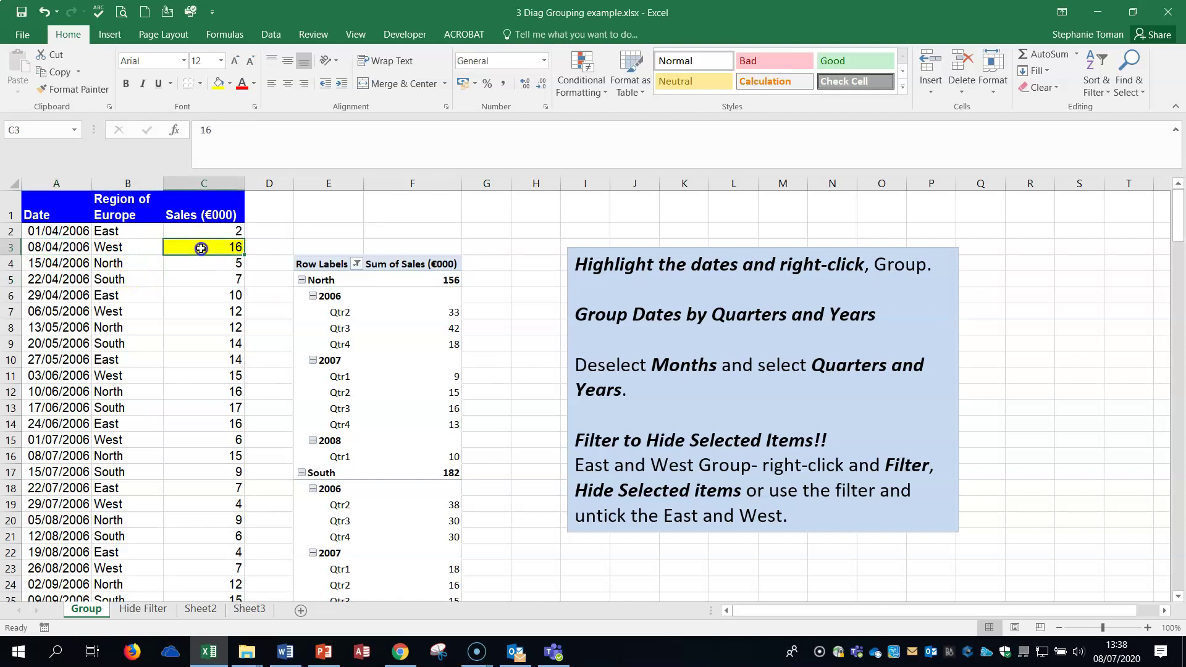
- Refresh the pivot table to pick up the edited data, then close the workbook
right_click(400, 357)
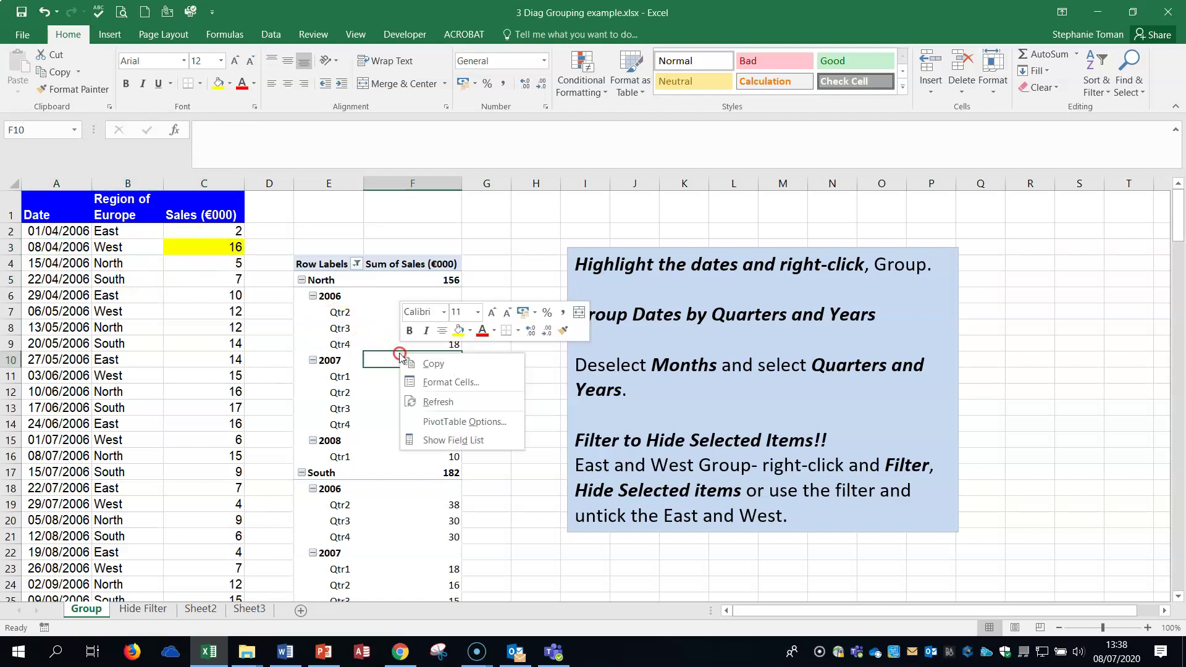
click(438, 402)
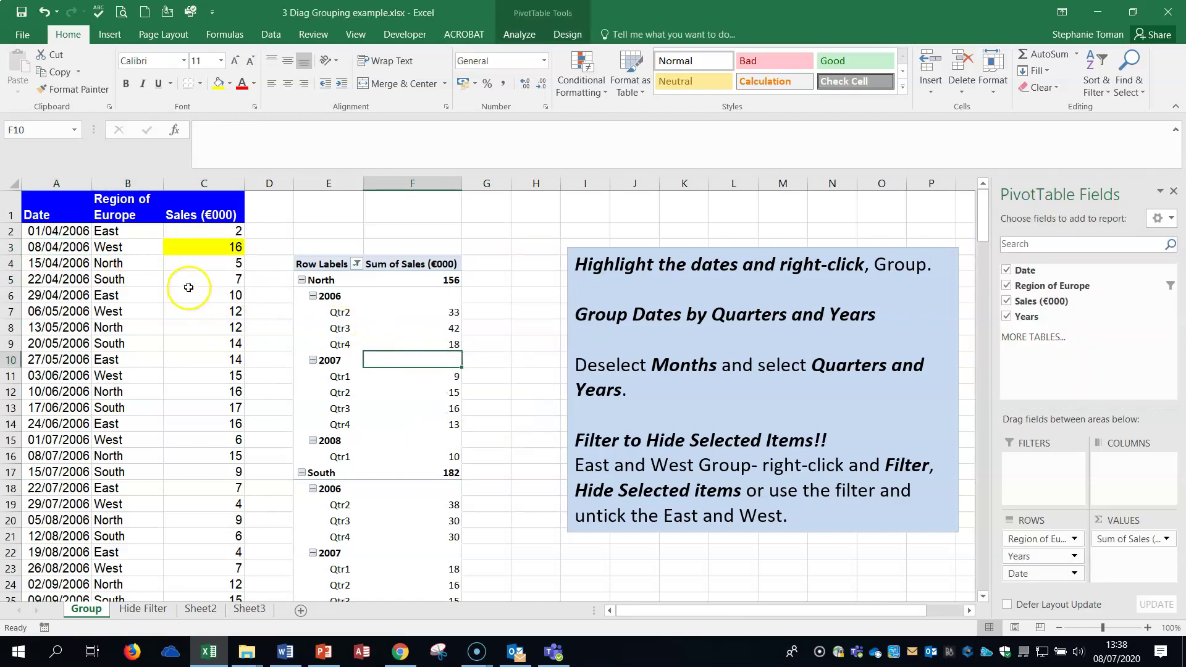
click(508, 339)
click(508, 328)
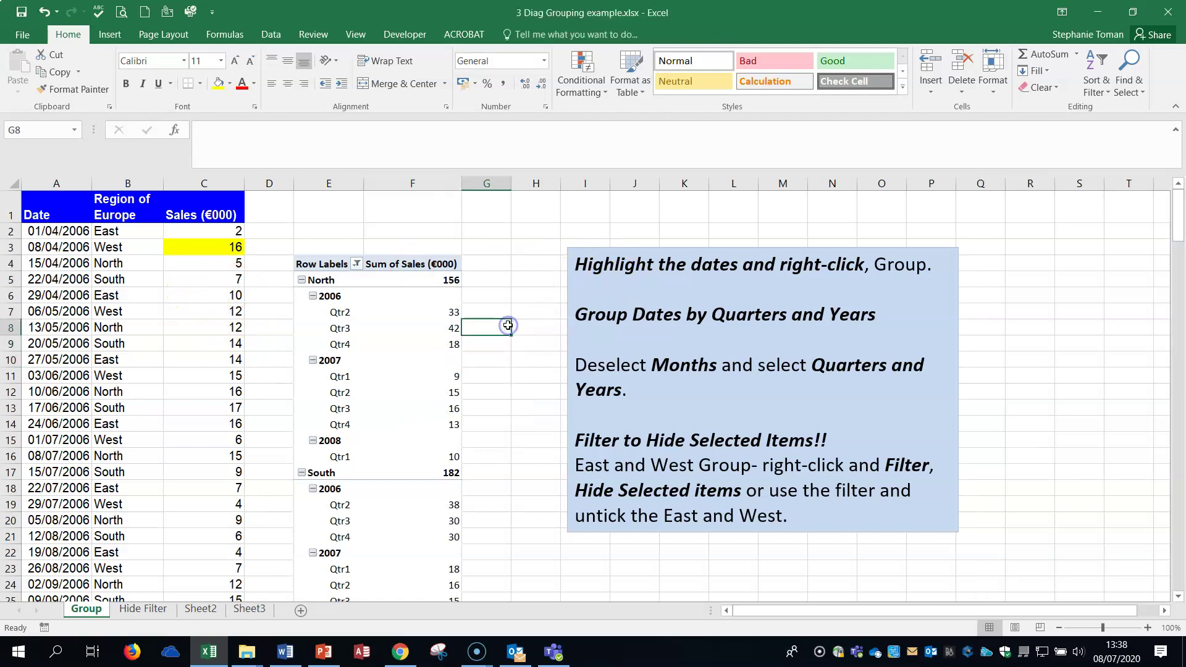
scroll(505, 337, down, 3)
scroll(515, 343, up, 3)
click(1170, 12)
- Close Excel with Don't Save and go back to the 3_A342COM Lecture Materials folder
click(605, 349)
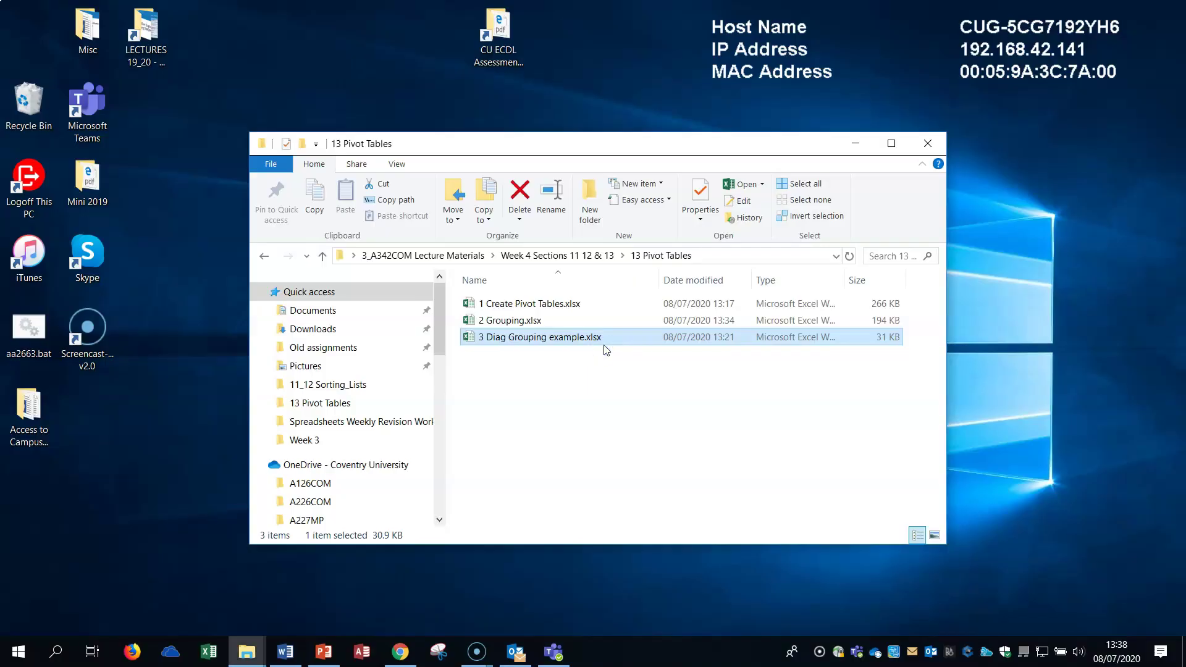
click(264, 255)
click(608, 436)
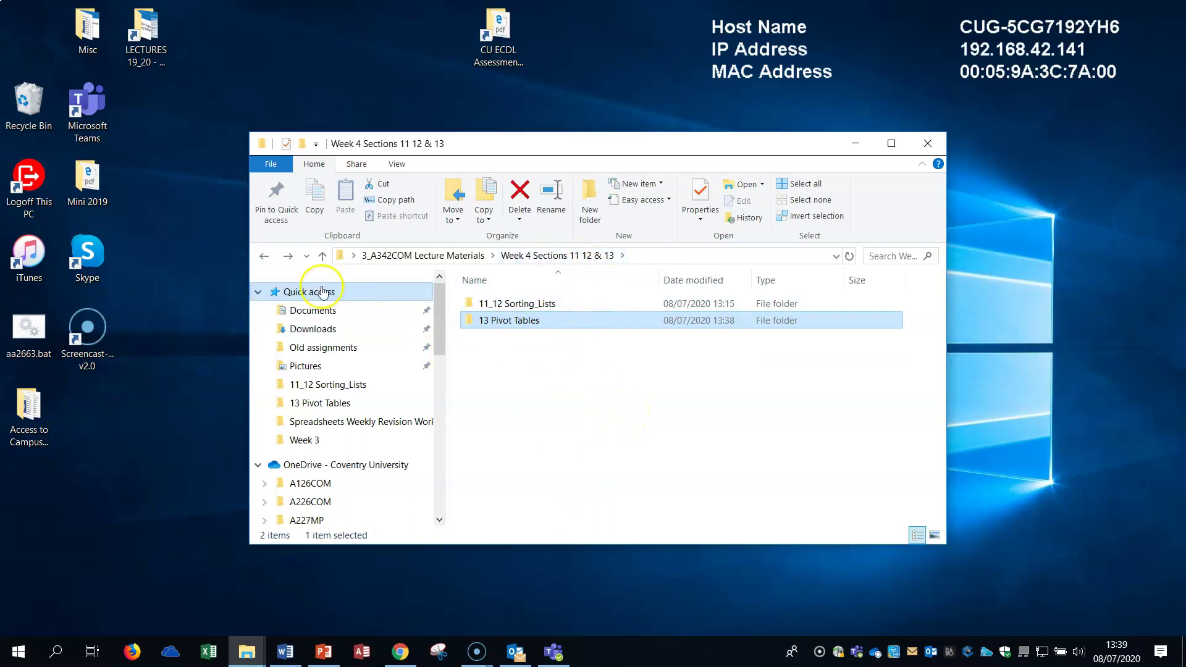
click(264, 256)
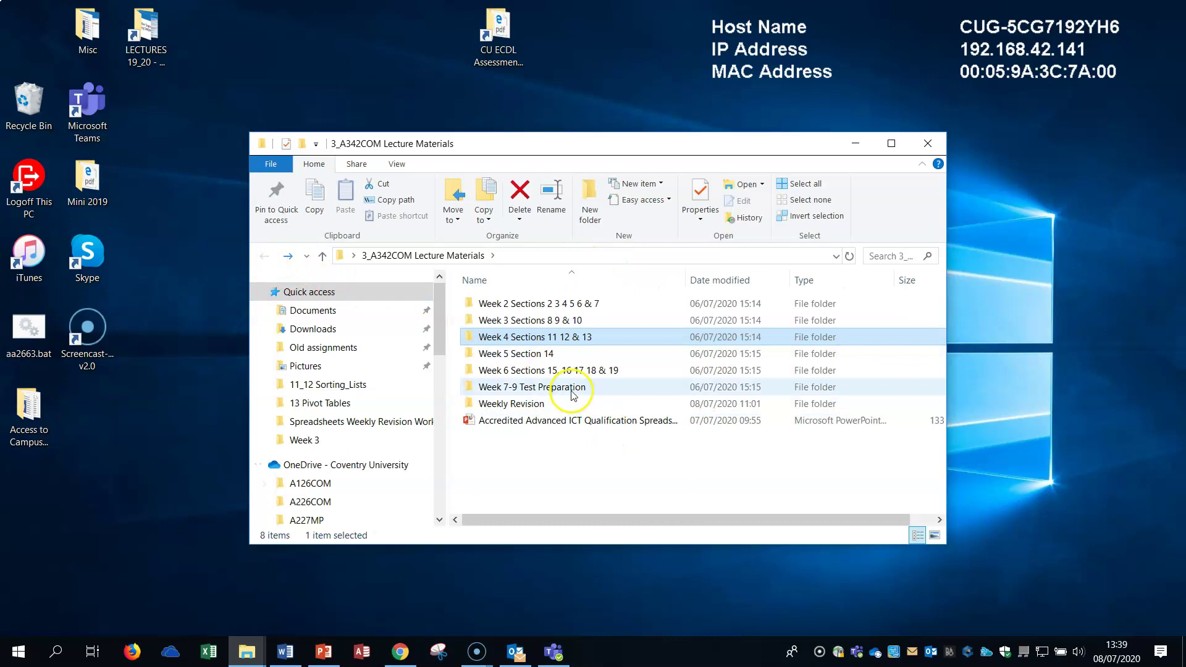